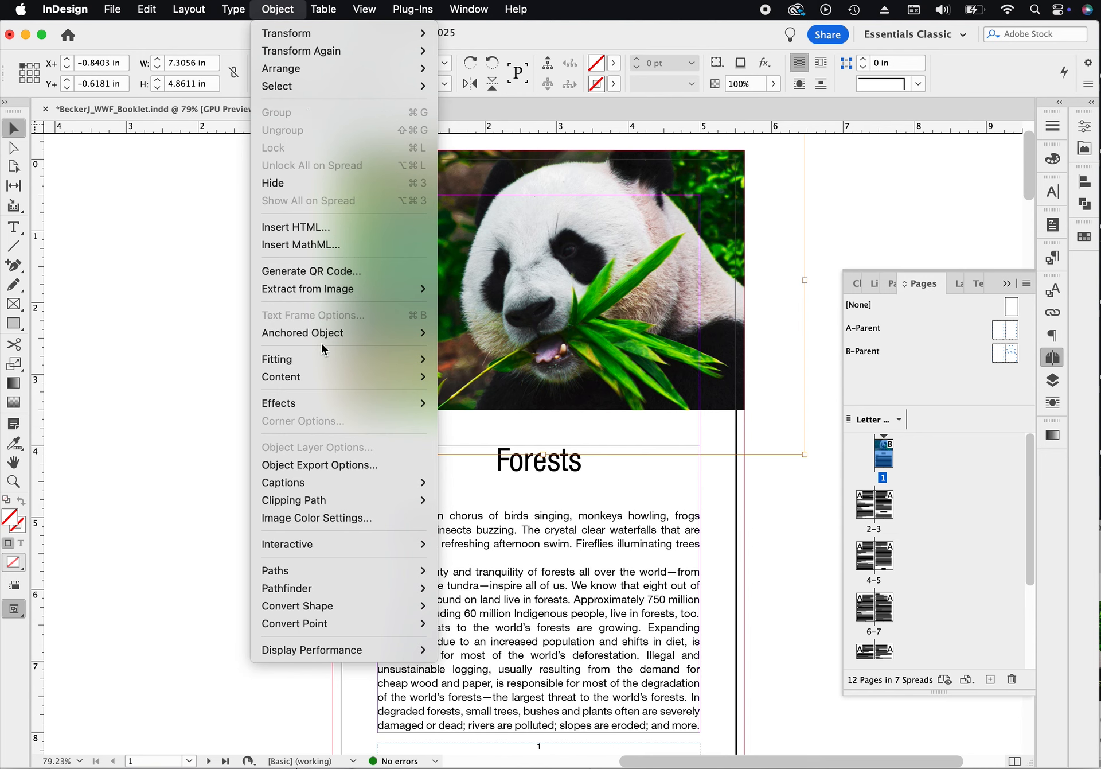
- Fit the panda photo to fill its frame proportionally
{"action": "mouse_move", "coordinate": [319, 360]}
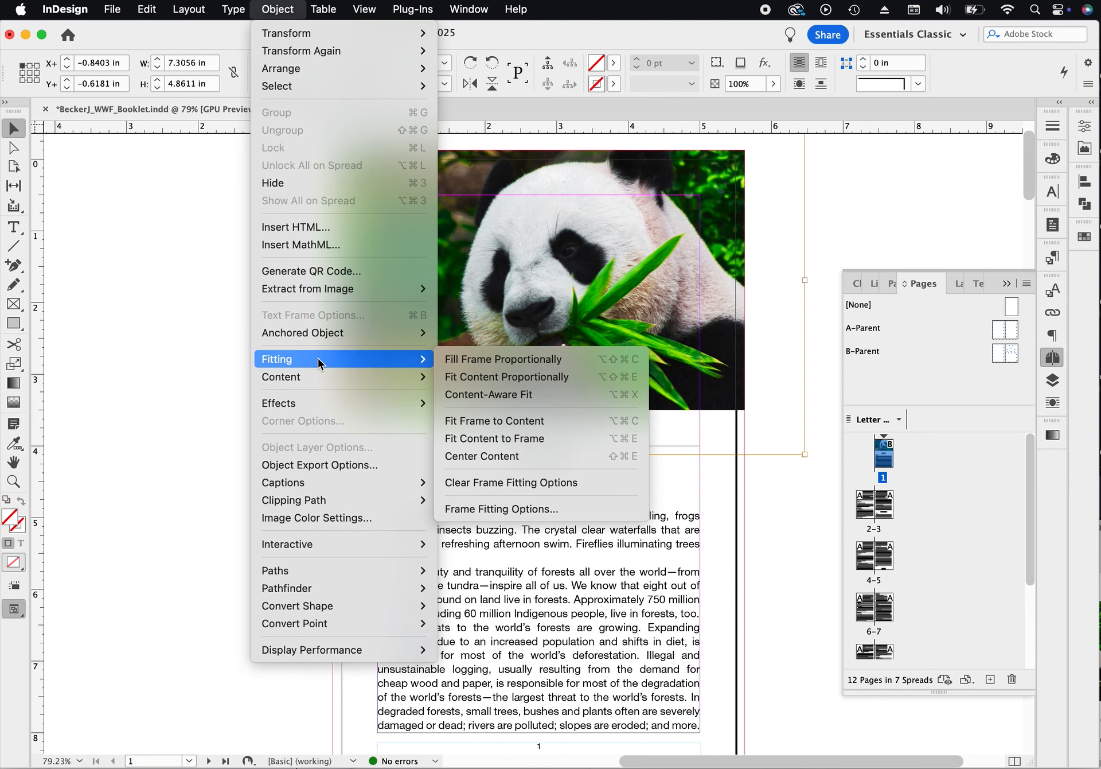
{"action": "left_click", "coordinate": [483, 360]}
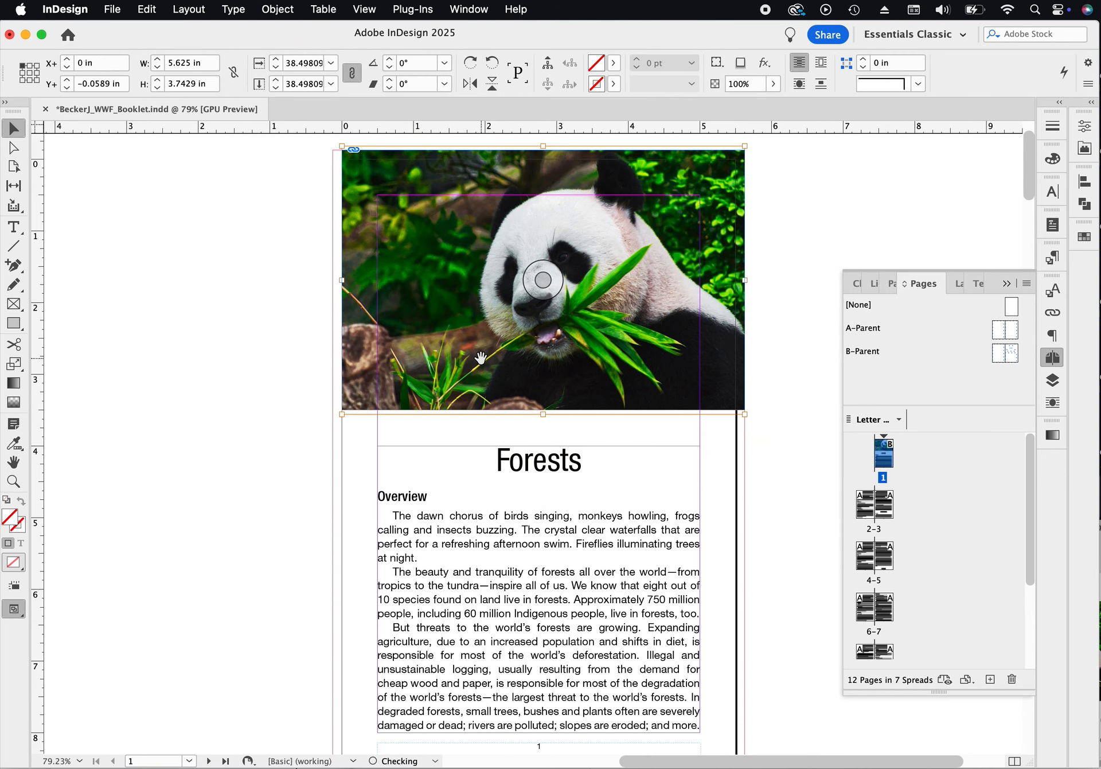
{"action": "left_click", "coordinate": [772, 542]}
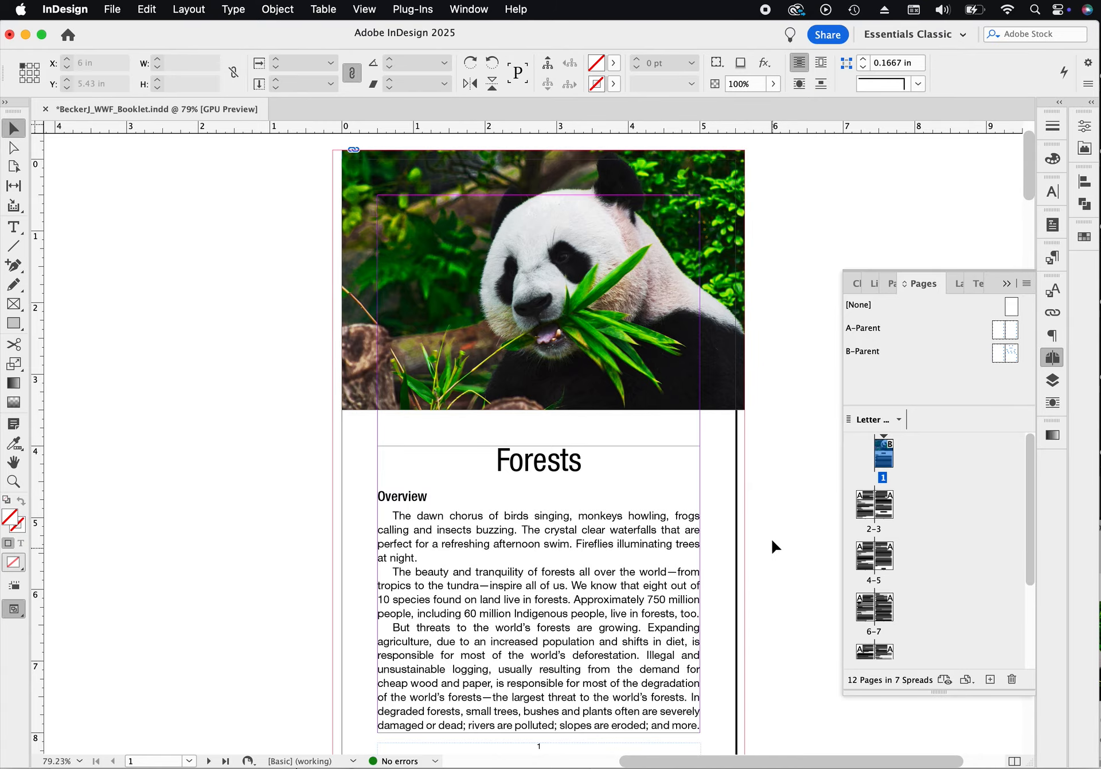
- Draw a rectangle frame about 1.94 × 2.04 in at the upper left of page 2
{"action": "scroll", "coordinate": [434, 554], "scroll_direction": "down", "scroll_amount": 15}
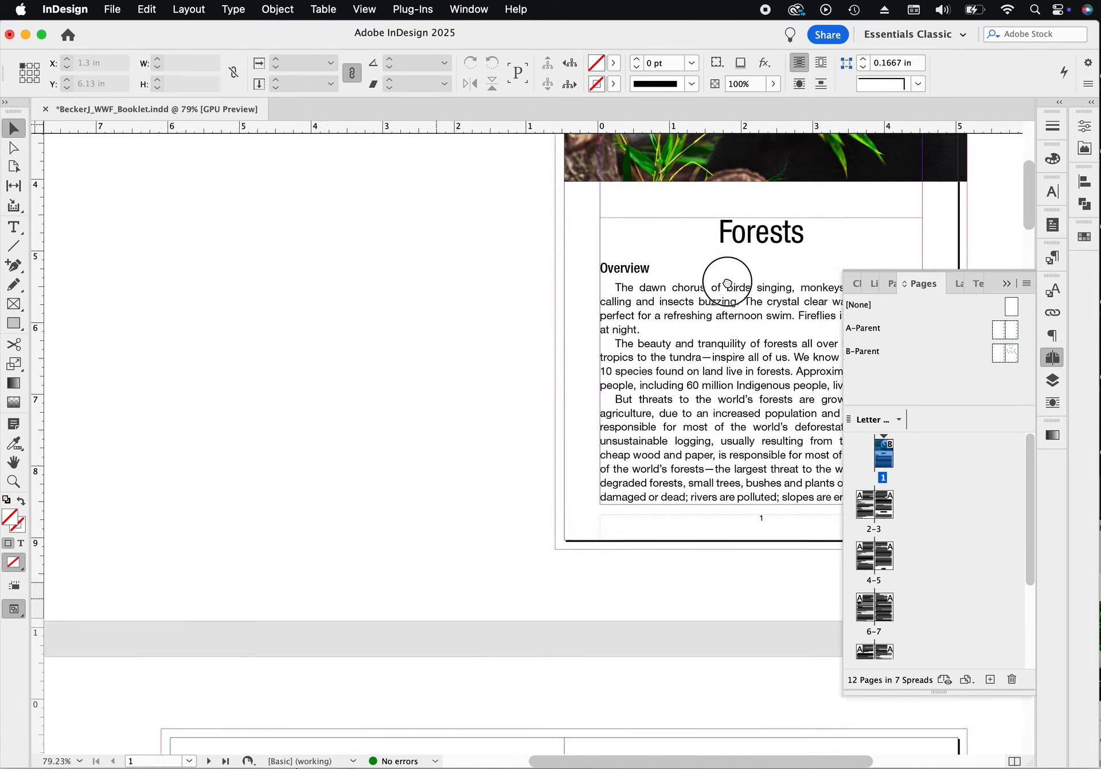
{"action": "scroll", "coordinate": [560, 326], "scroll_direction": "down", "scroll_amount": 3}
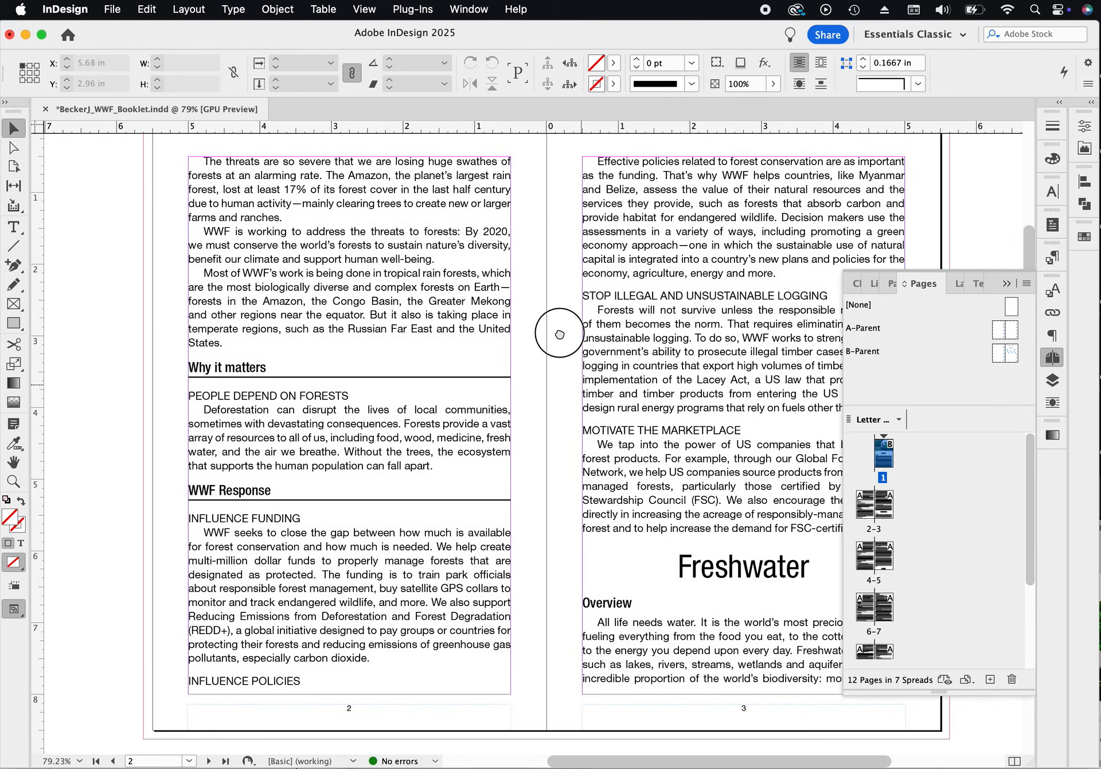
{"action": "left_click", "coordinate": [19, 308]}
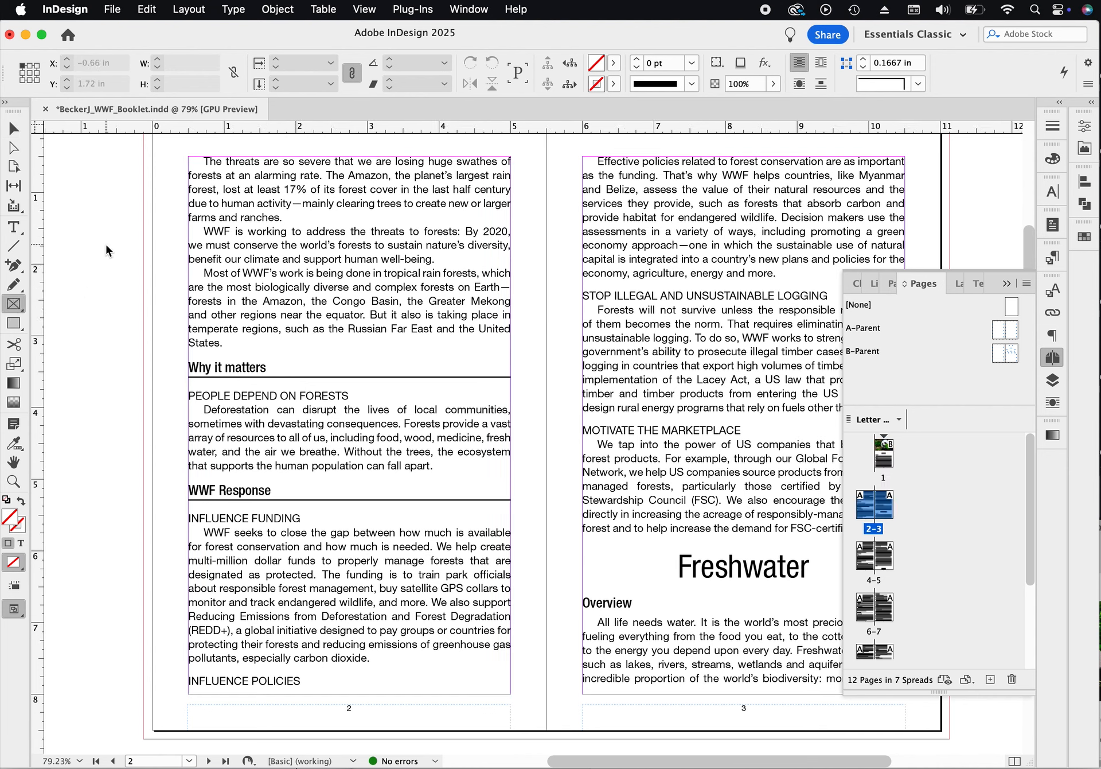
{"action": "left_click_drag", "start_coordinate": [94, 232], "coordinate": [232, 377]}
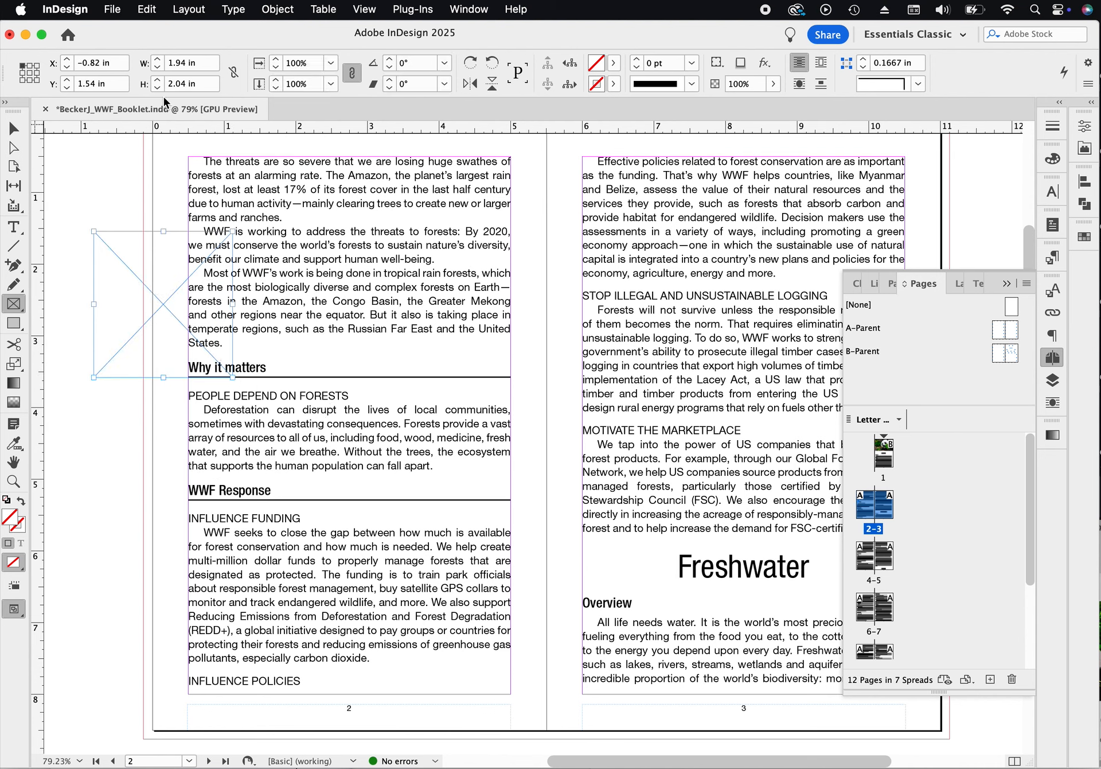
- Set the frame's width and height to 1.75 in each
{"action": "triple_click", "coordinate": [206, 65]}
{"action": "type", "text": "1.75"}
{"action": "key", "text": "Tab"}
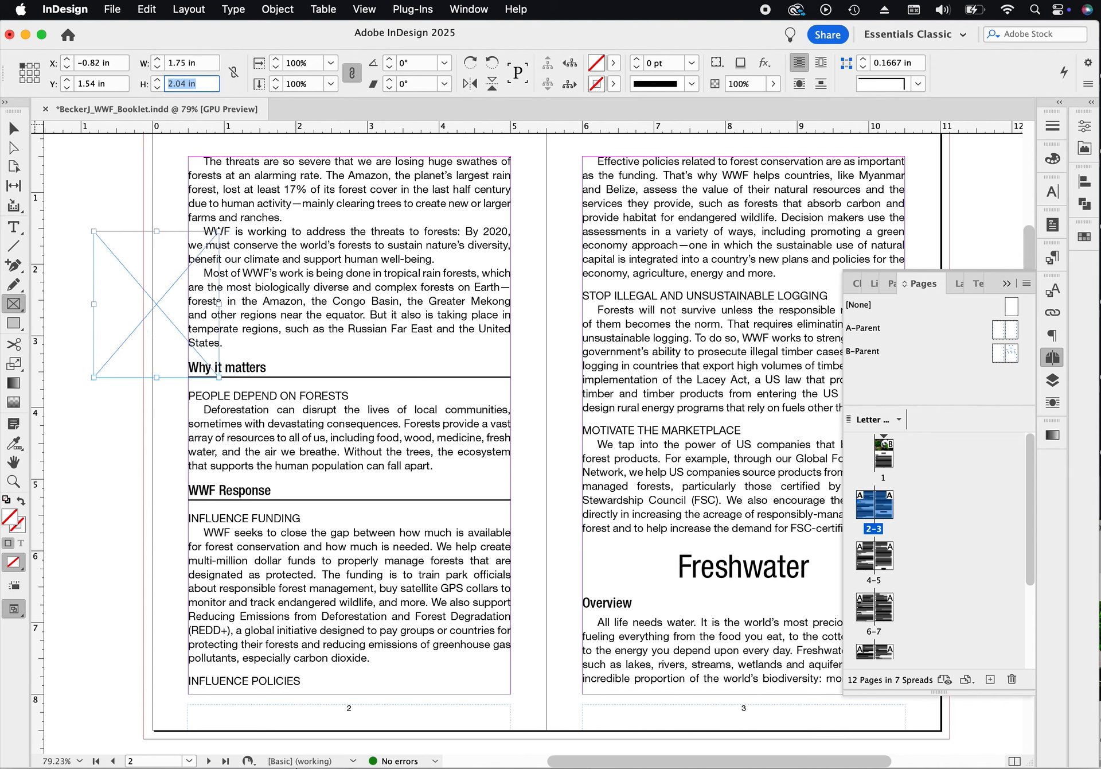
{"action": "type", "text": "1.75"}
{"action": "key", "text": "Return"}
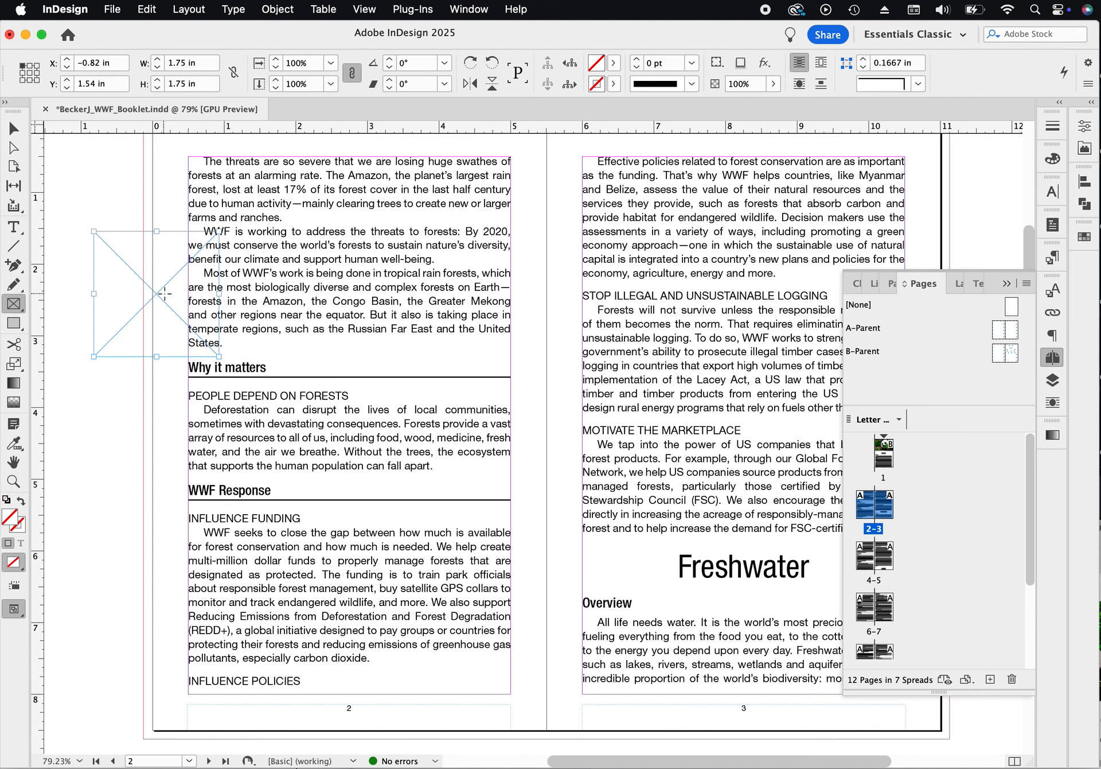
- Wrap text around the frame's bounding box and move it to the column's right edge beside the 'People depend on forests' paragraph
{"action": "left_click_drag", "start_coordinate": [154, 296], "coordinate": [155, 298]}
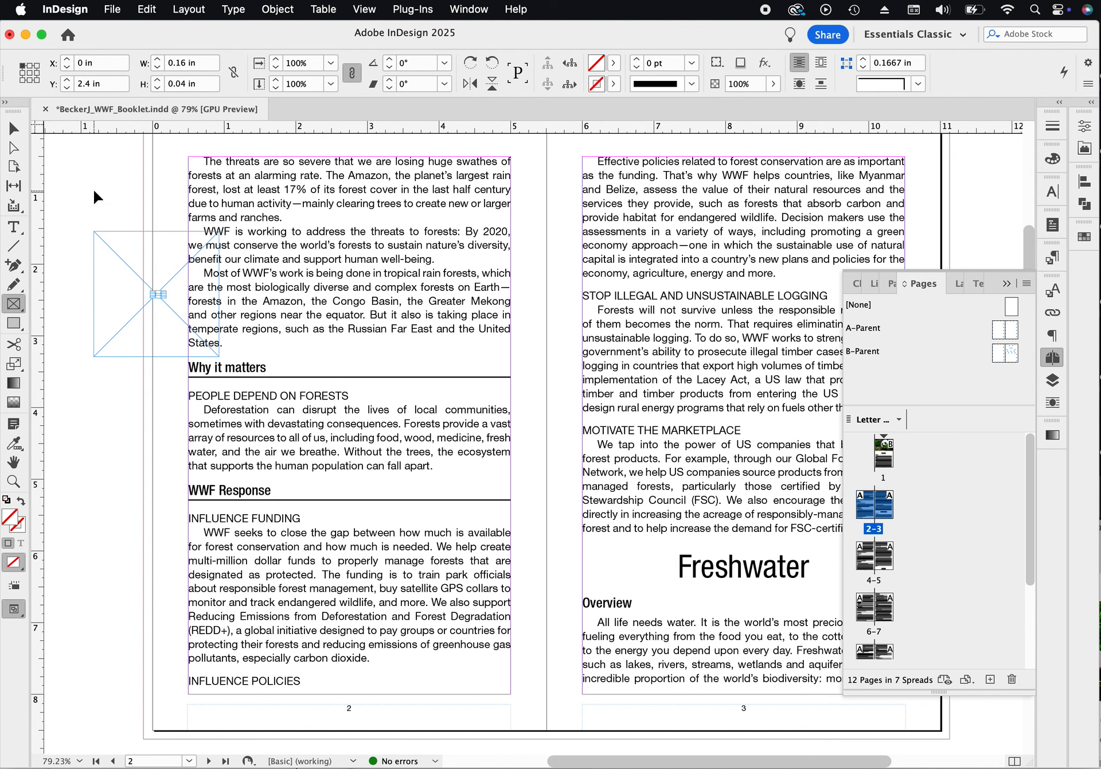
{"action": "left_click", "coordinate": [15, 130]}
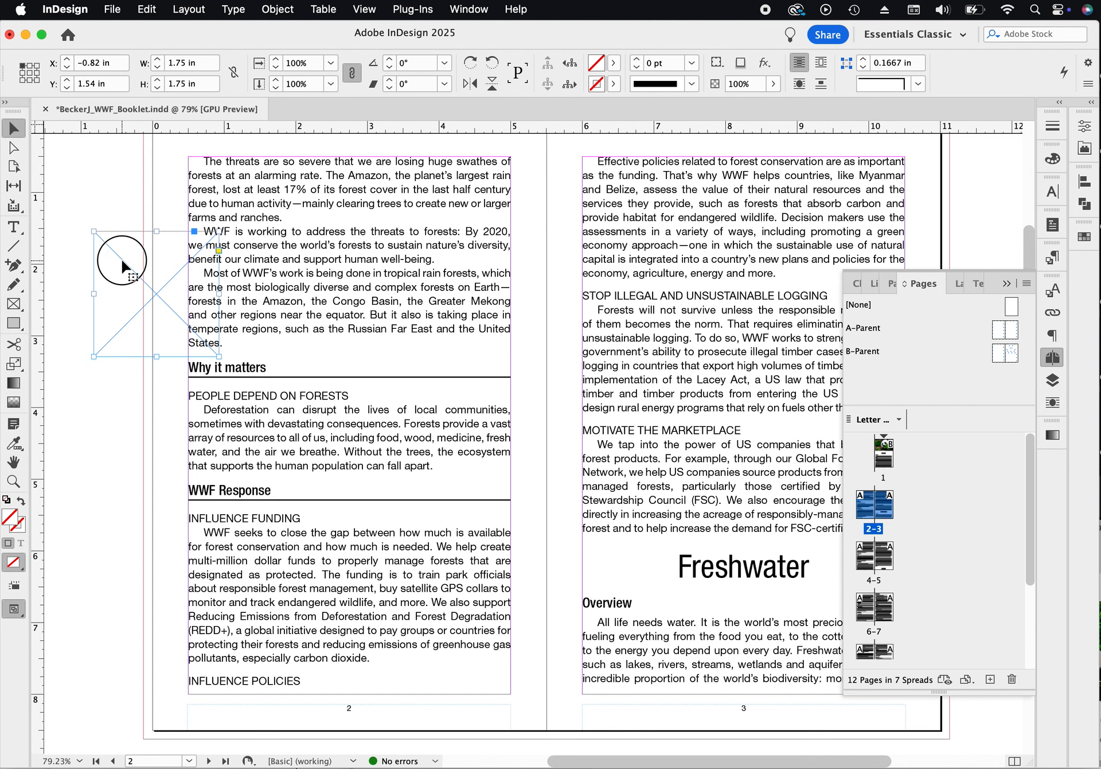
{"action": "left_click_drag", "start_coordinate": [127, 272], "coordinate": [153, 274]}
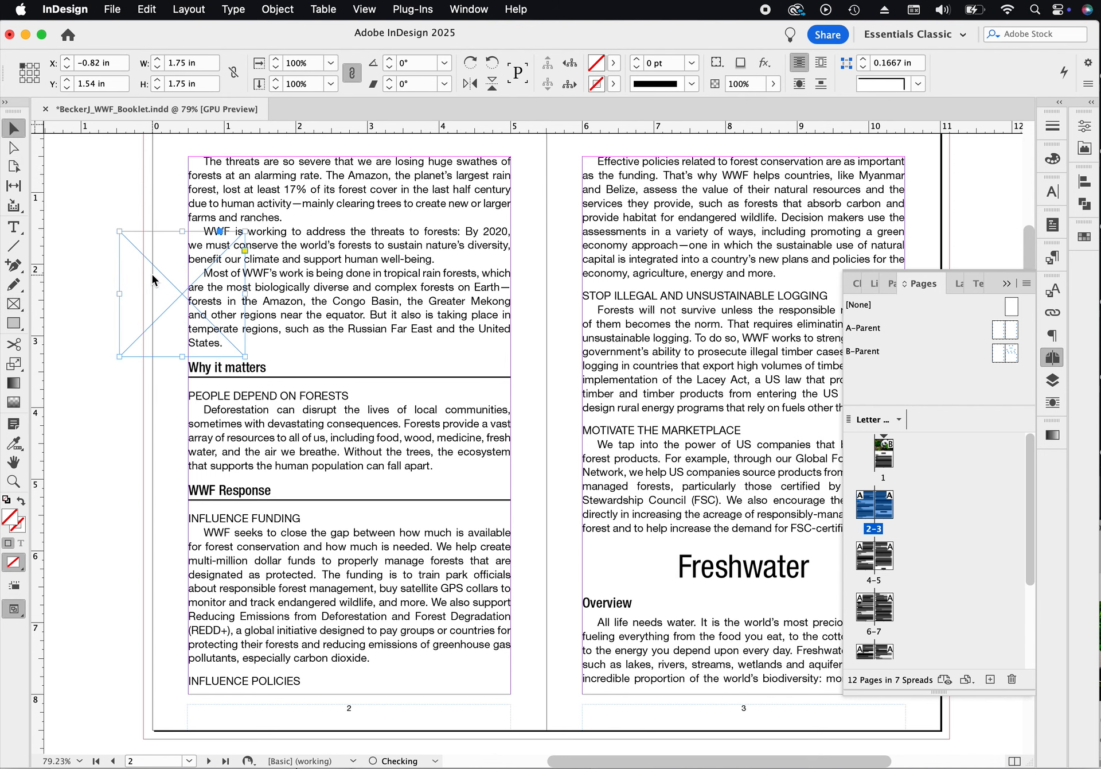
{"action": "left_click", "coordinate": [822, 65]}
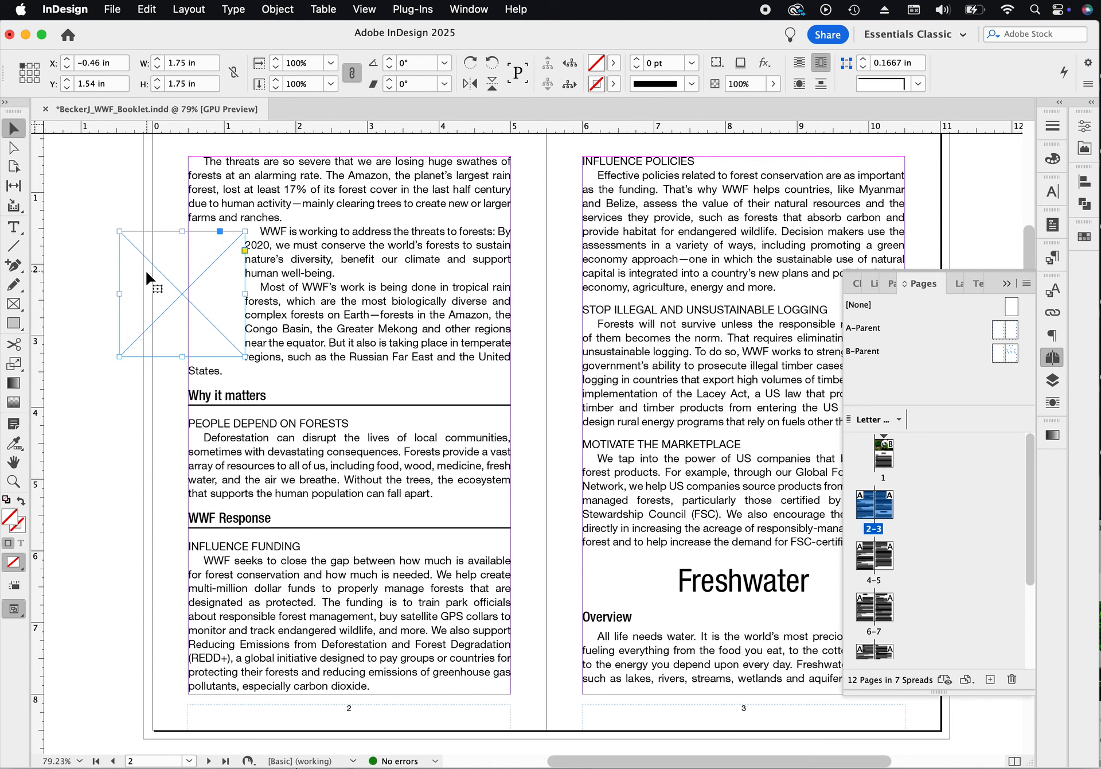
{"action": "left_click_drag", "start_coordinate": [185, 287], "coordinate": [484, 447]}
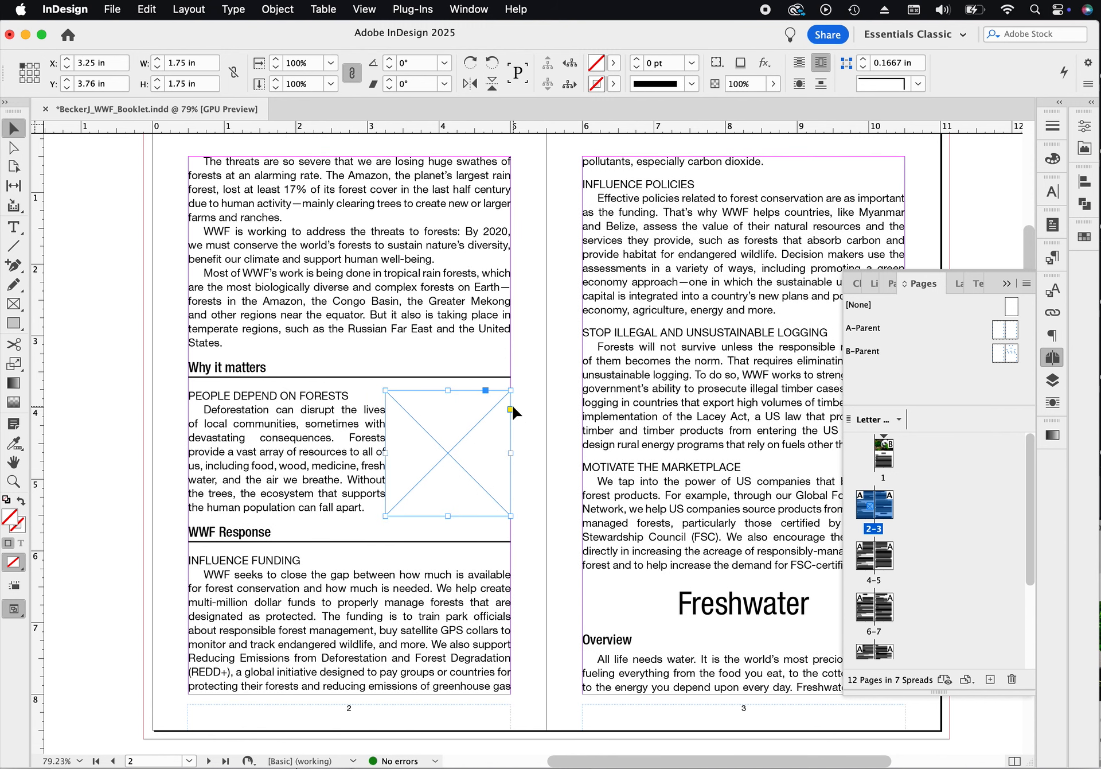
- Unlink the frame's text wrap offsets and set the left offset to 0.1875 in
{"action": "left_click", "coordinate": [1008, 283]}
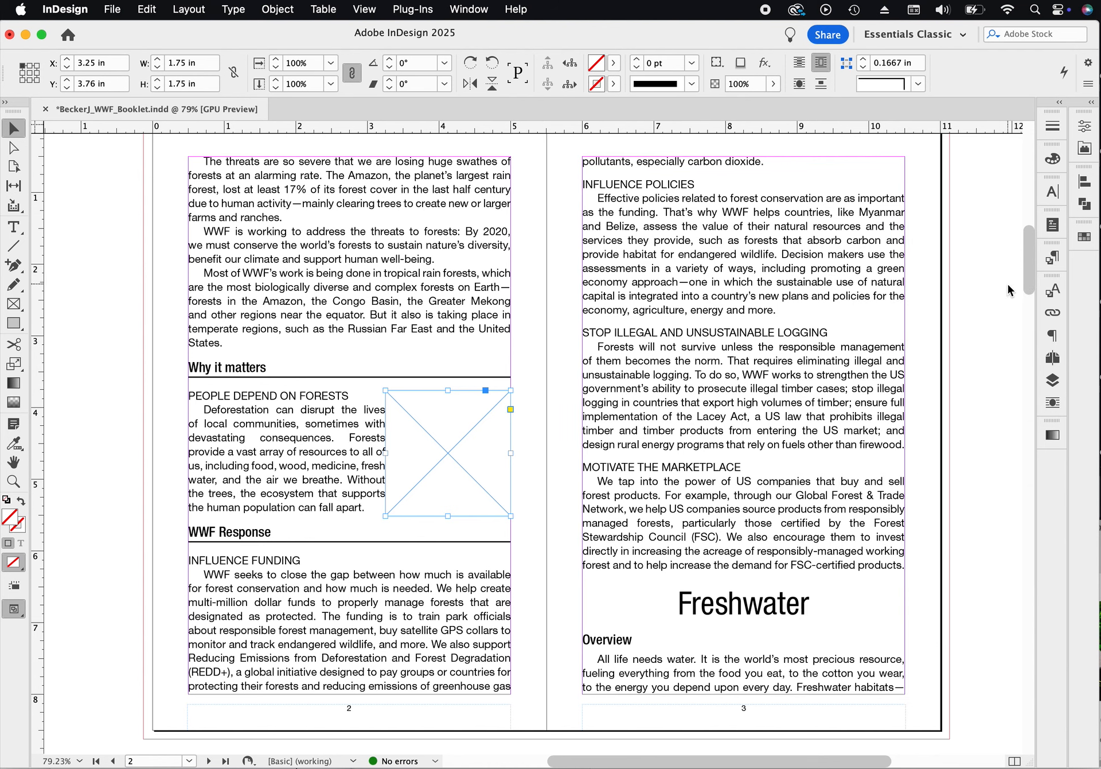
{"action": "left_click", "coordinate": [1053, 404]}
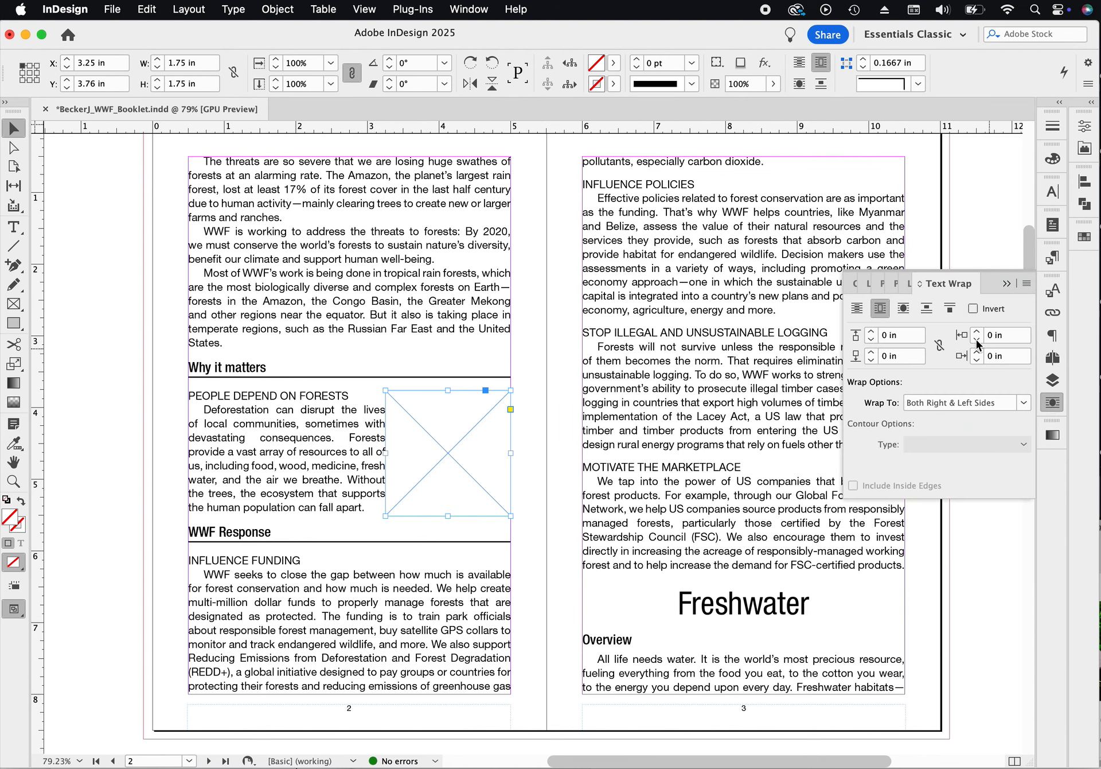
{"action": "left_click", "coordinate": [939, 345]}
{"action": "left_click", "coordinate": [939, 345]}
{"action": "left_click", "coordinate": [978, 335]}
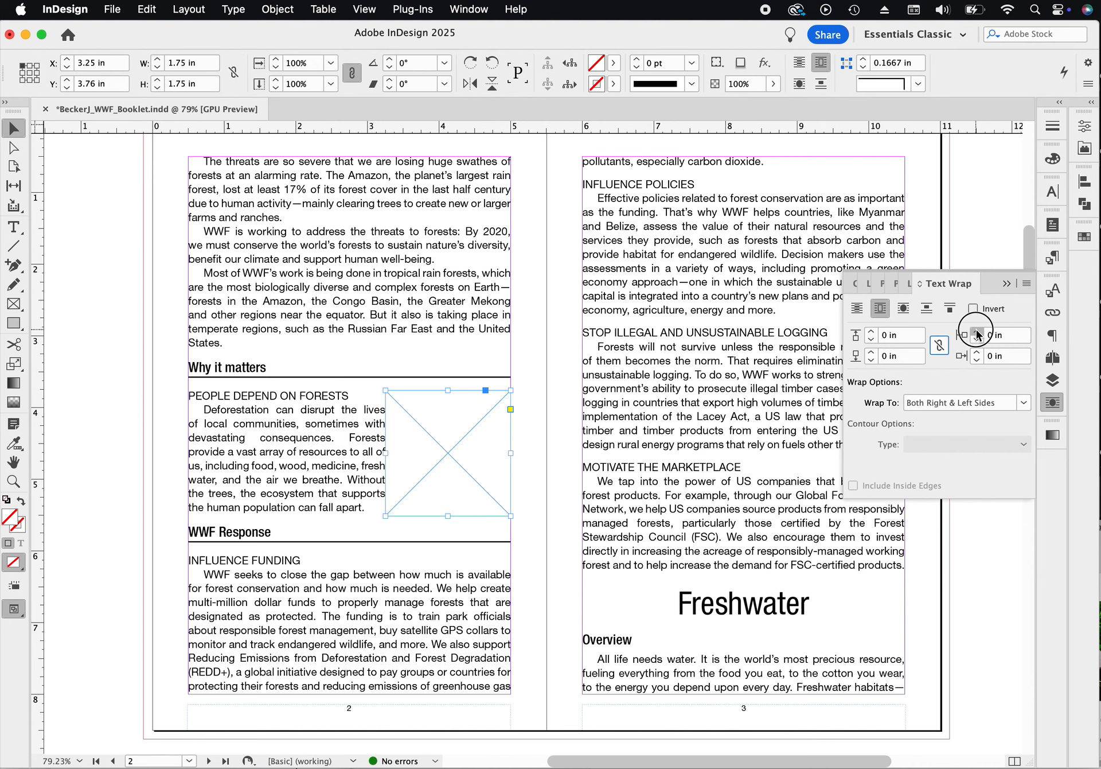
{"action": "left_click", "coordinate": [978, 335]}
{"action": "left_click", "coordinate": [977, 335]}
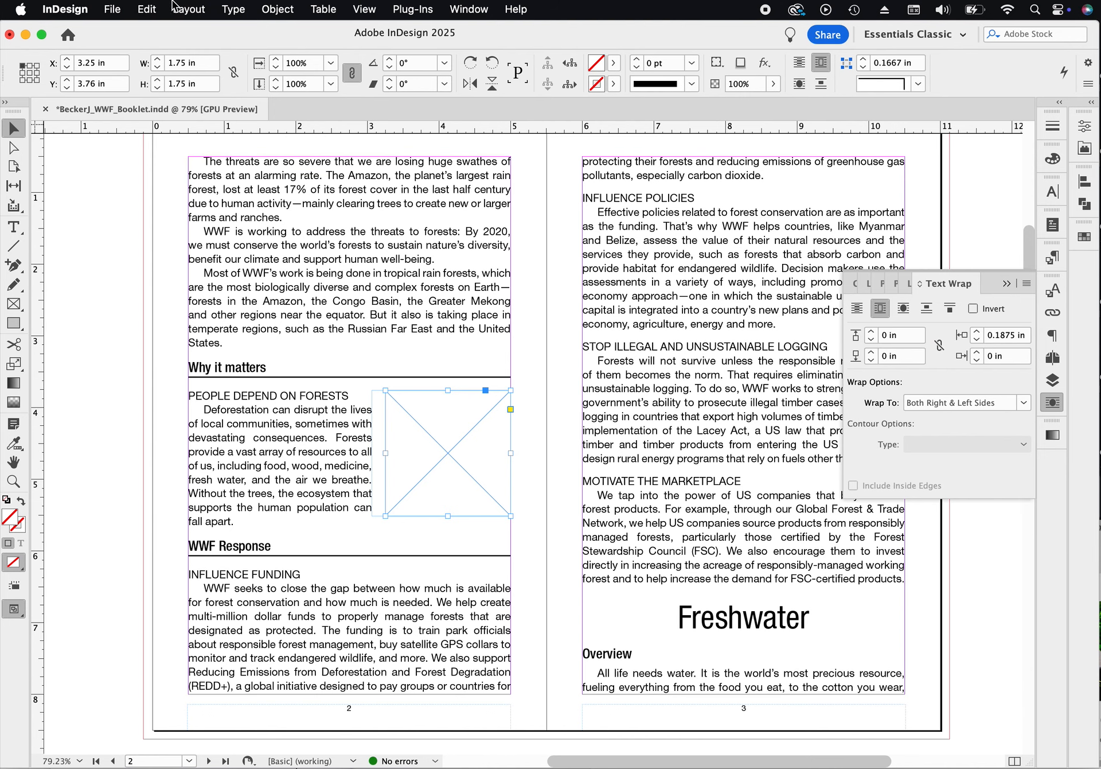
{"action": "left_click", "coordinate": [120, 10]}
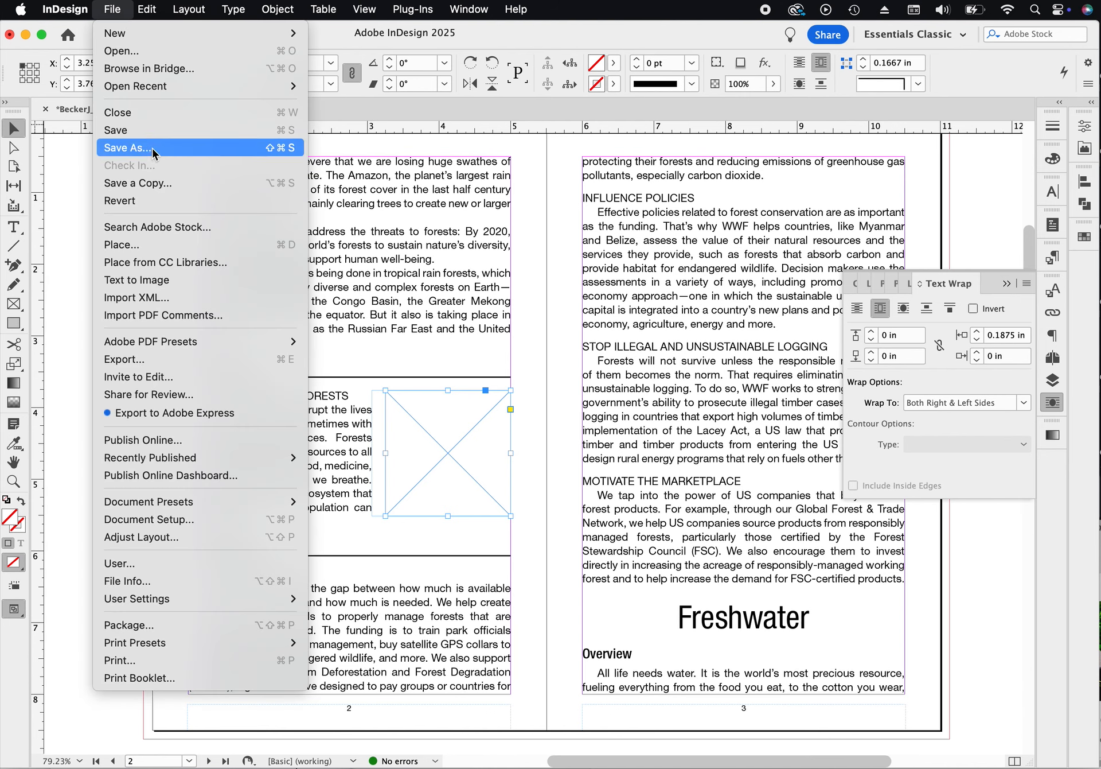
{"action": "left_click", "coordinate": [156, 245]}
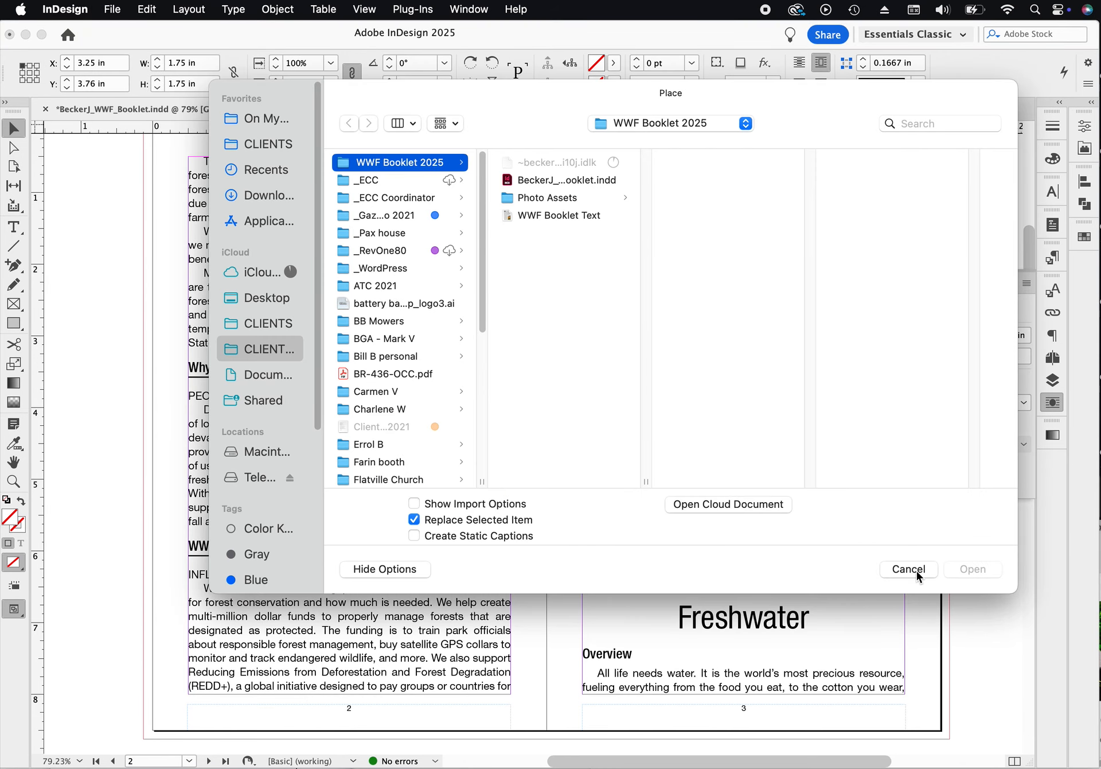
{"action": "left_click", "coordinate": [916, 573]}
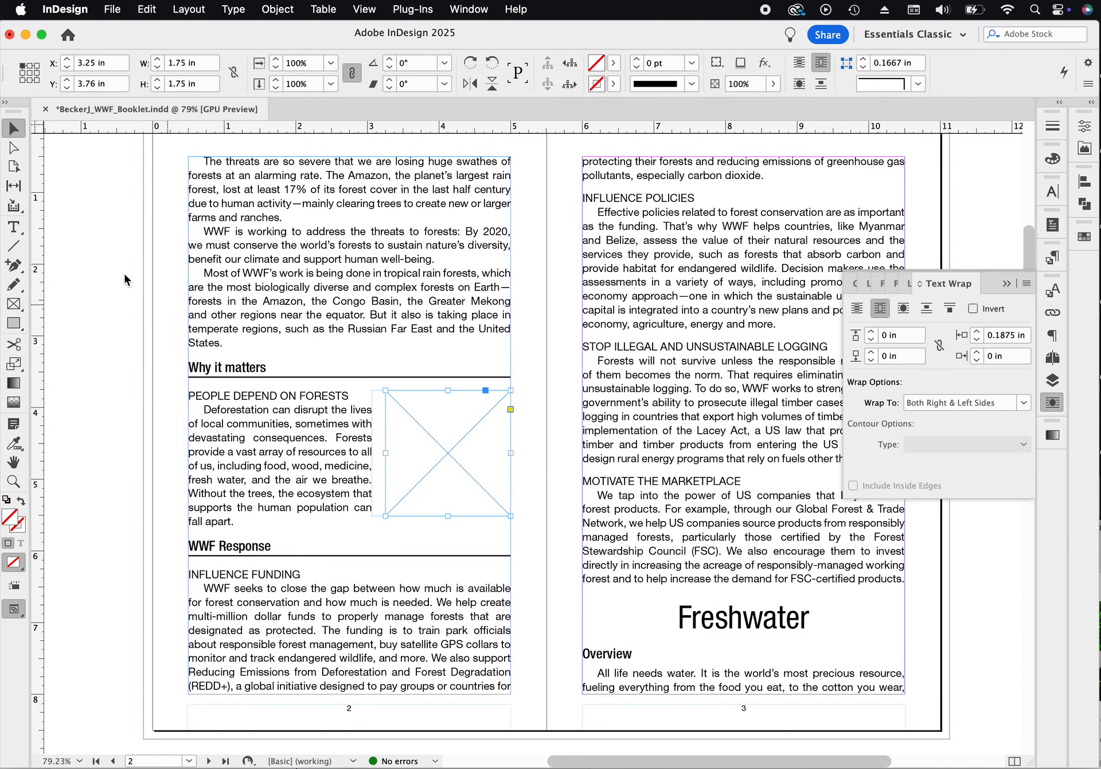
- Place child.jpg from the Photo Assets > Forest folder into the selected frame
{"action": "left_click", "coordinate": [112, 10]}
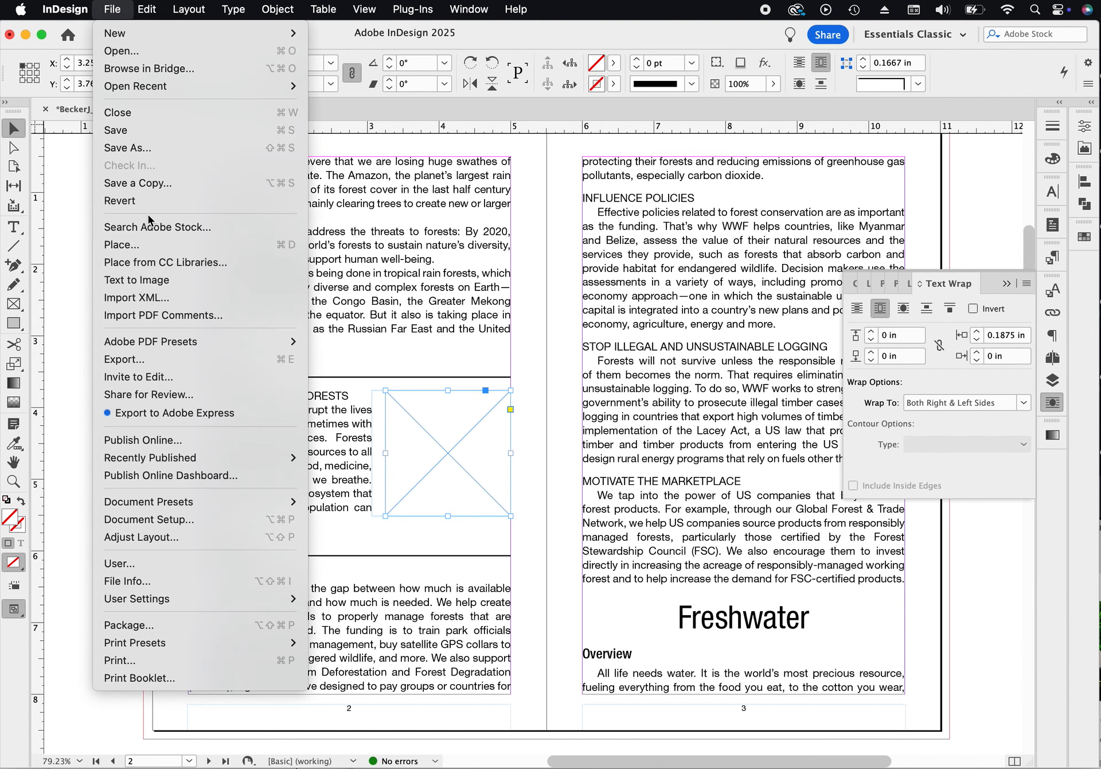
{"action": "left_click", "coordinate": [147, 241]}
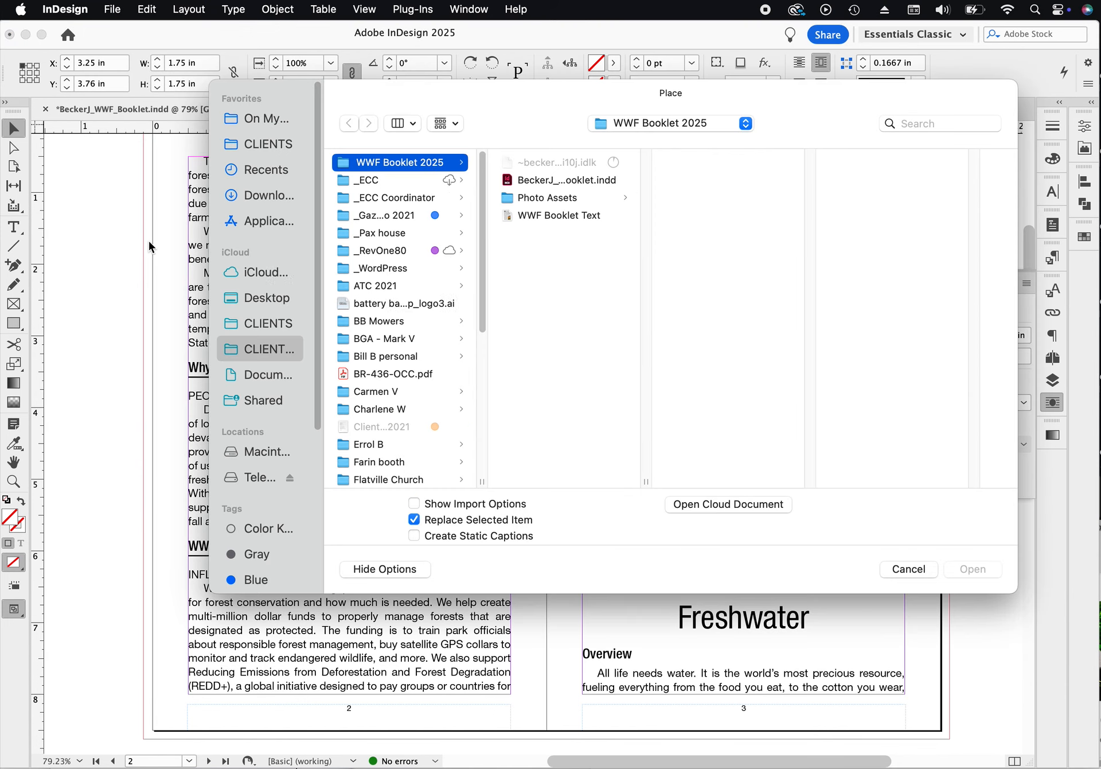
{"action": "left_click", "coordinate": [561, 200]}
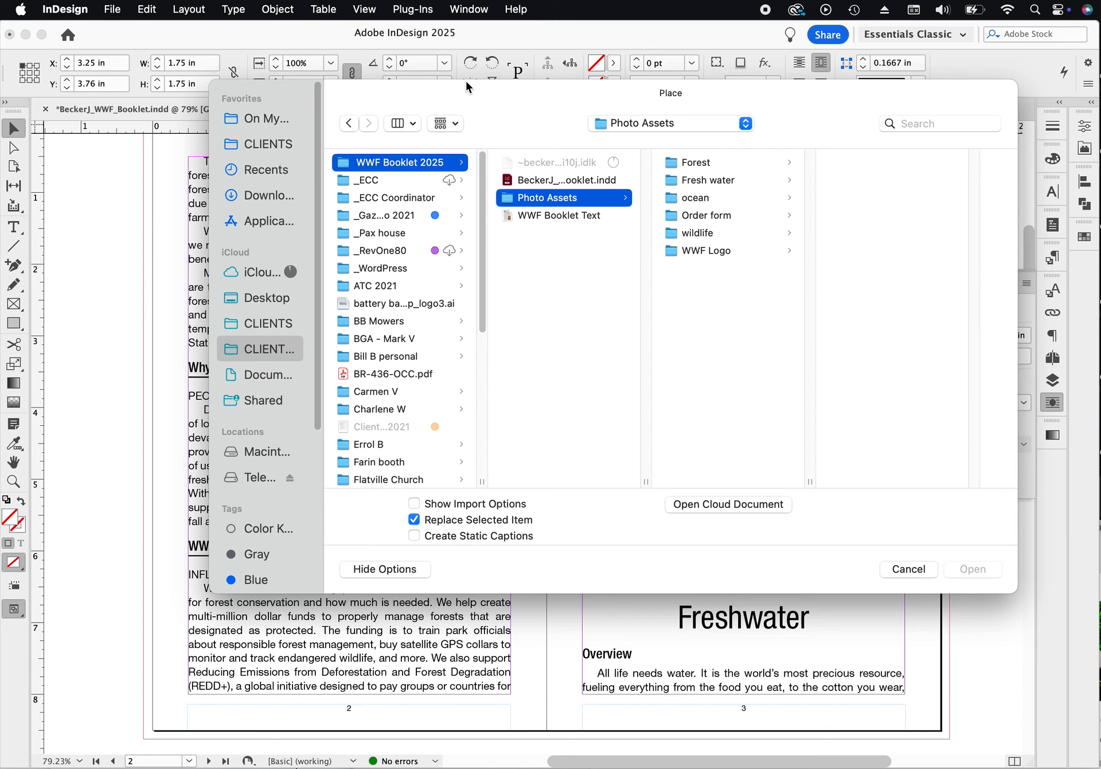
{"action": "left_click_drag", "start_coordinate": [496, 102], "coordinate": [493, 161]}
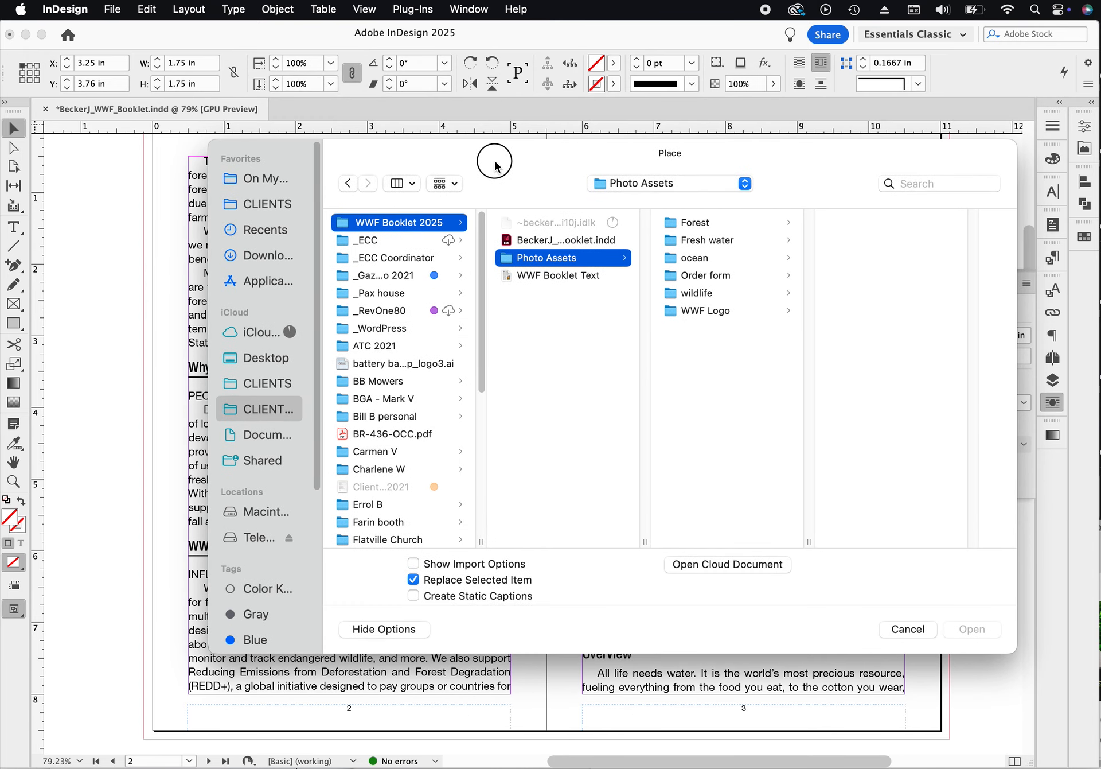
{"action": "left_click", "coordinate": [696, 224]}
{"action": "left_click", "coordinate": [872, 224]}
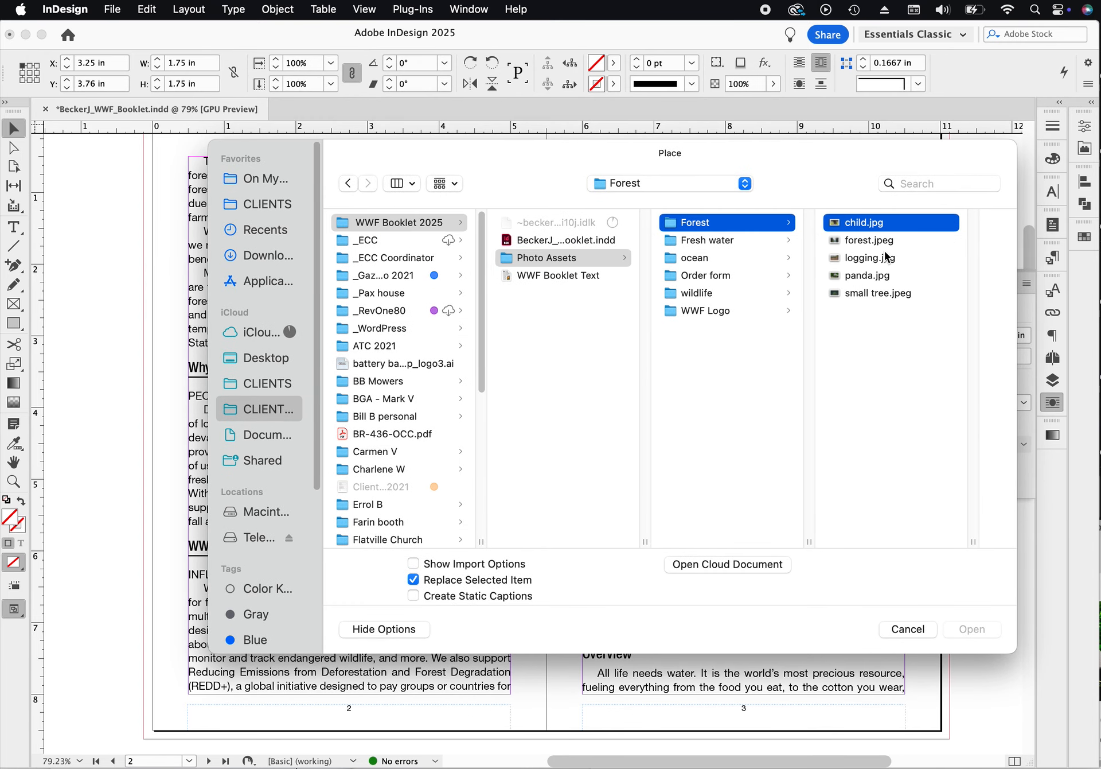
{"action": "left_click", "coordinate": [976, 629]}
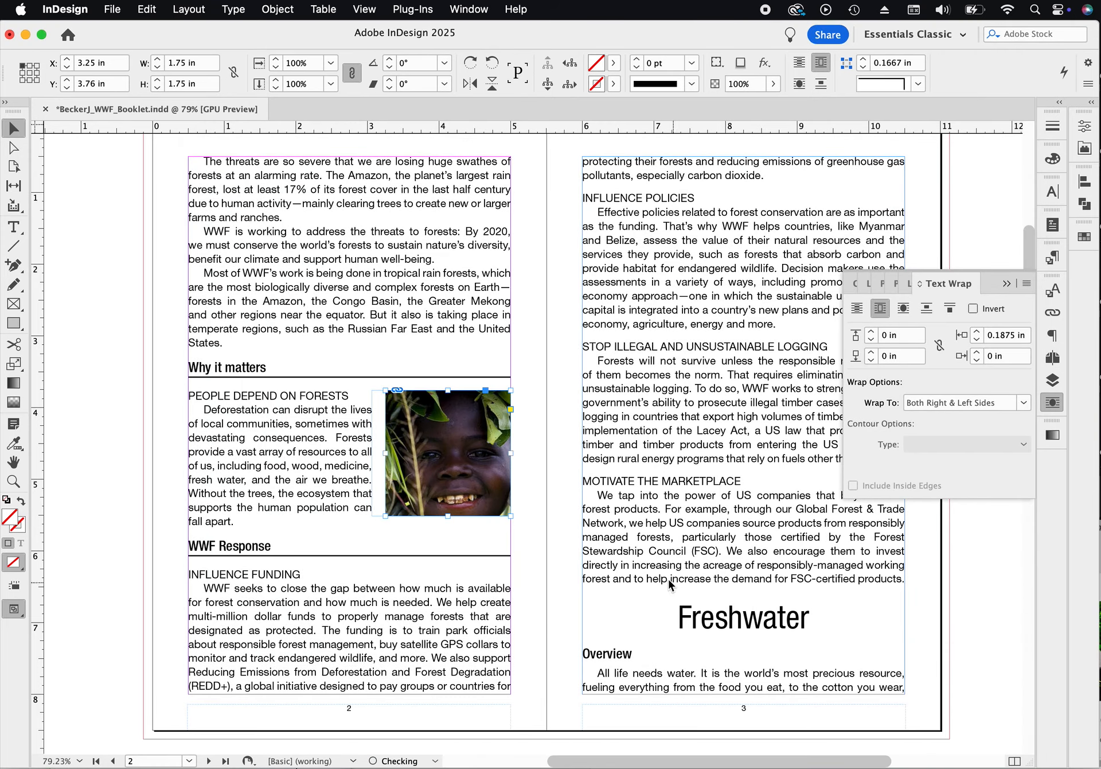
- Fit the child photo to fill its frame proportionally
{"action": "left_click", "coordinate": [448, 454]}
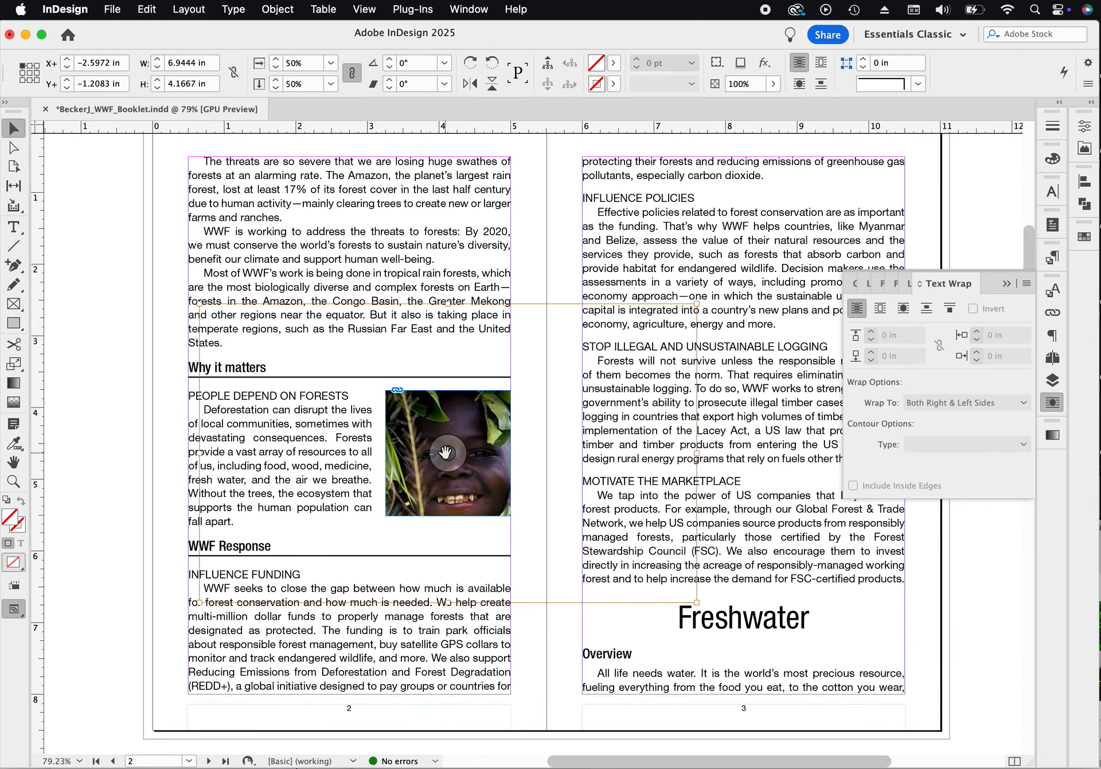
{"action": "left_click", "coordinate": [278, 9]}
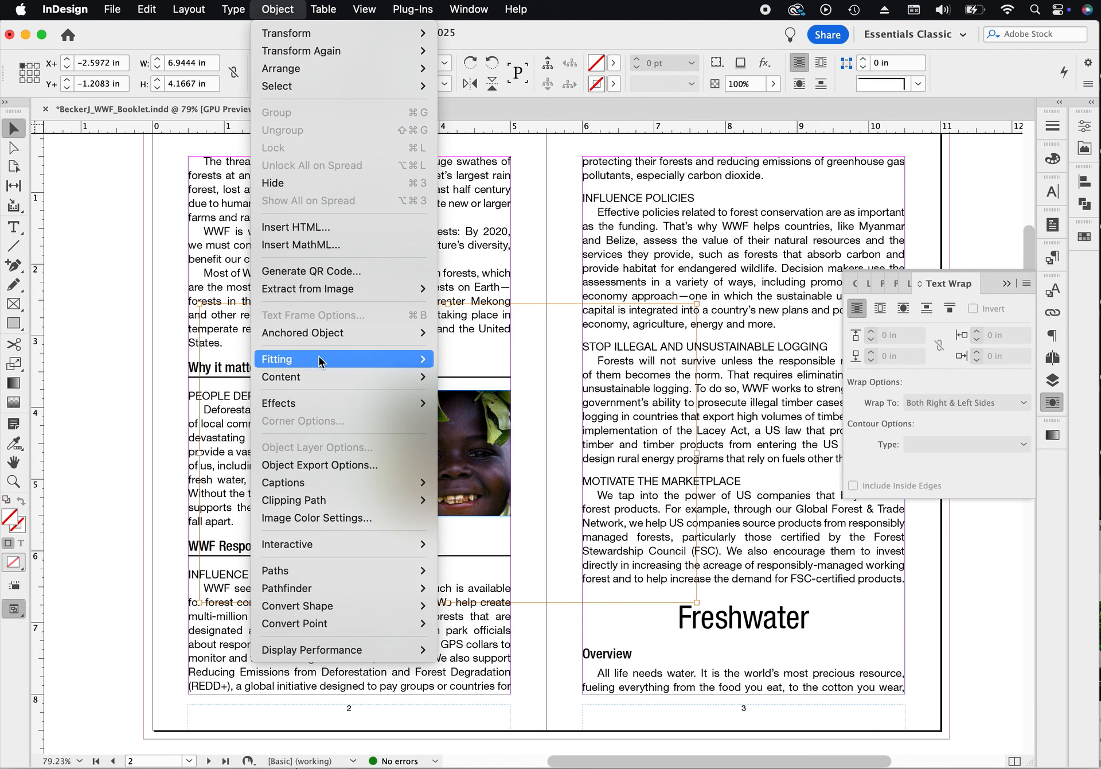
{"action": "mouse_move", "coordinate": [321, 361]}
{"action": "left_click", "coordinate": [467, 359]}
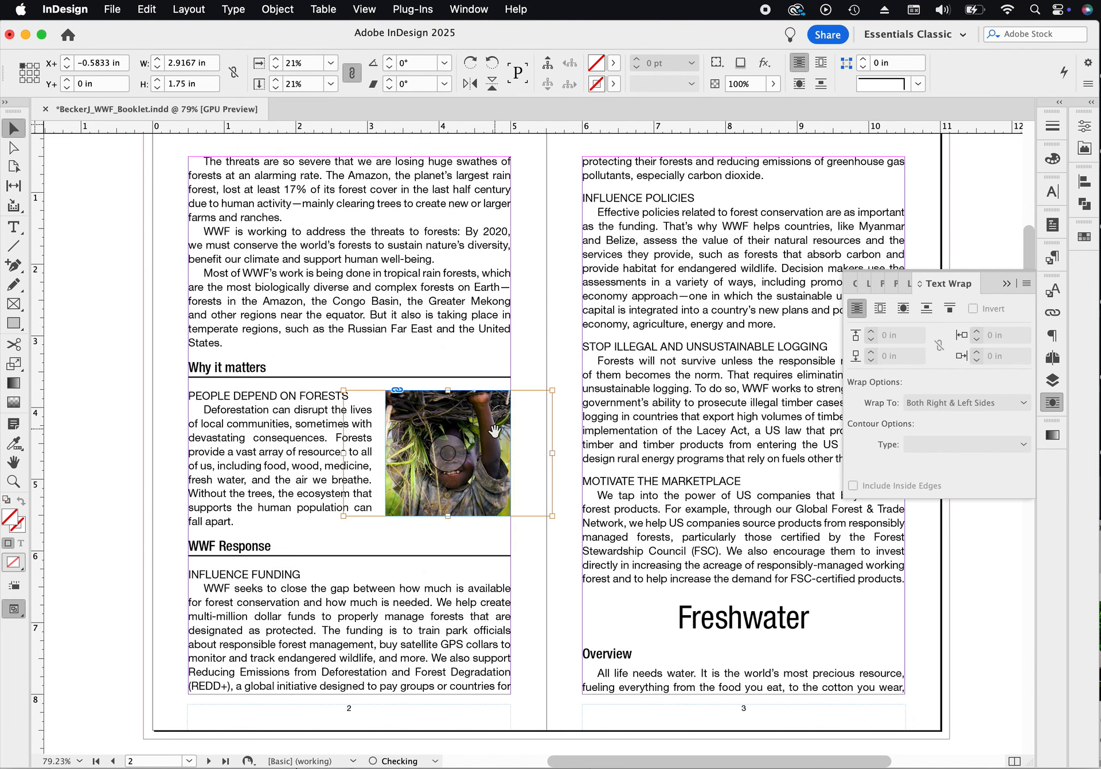
{"action": "left_click", "coordinate": [116, 290]}
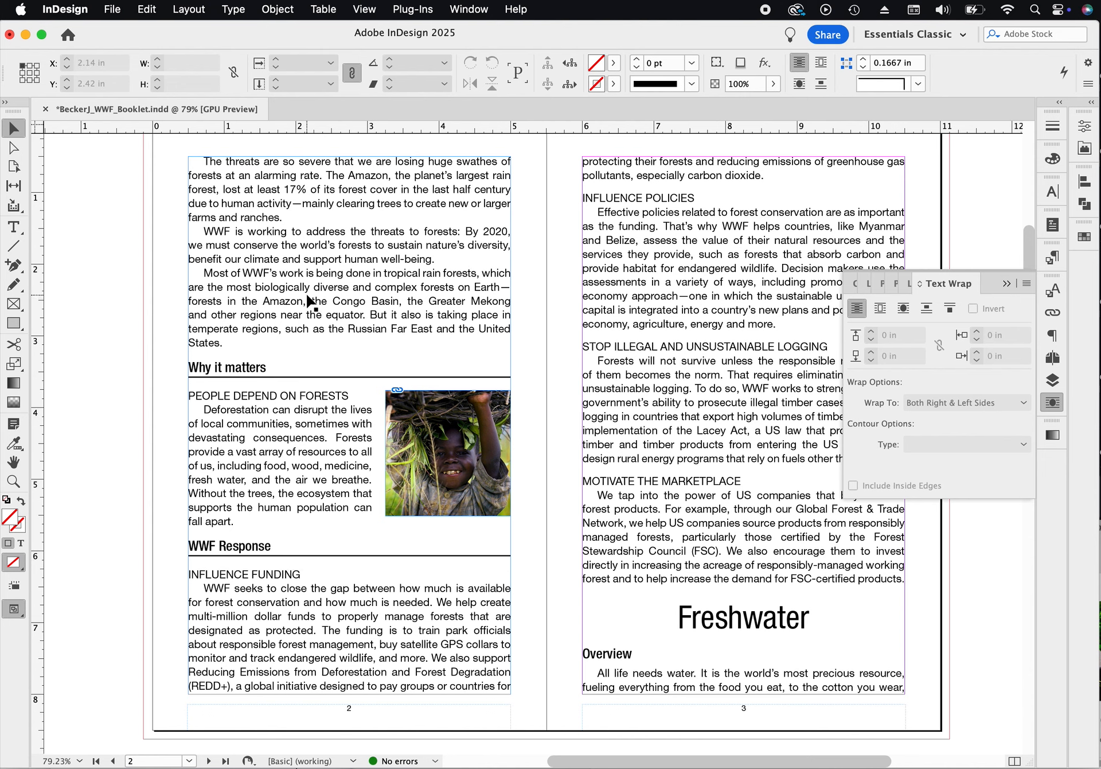
- Edit Paragraph Style 1 to set its font size to 10 pt
{"action": "left_click", "coordinate": [1006, 283]}
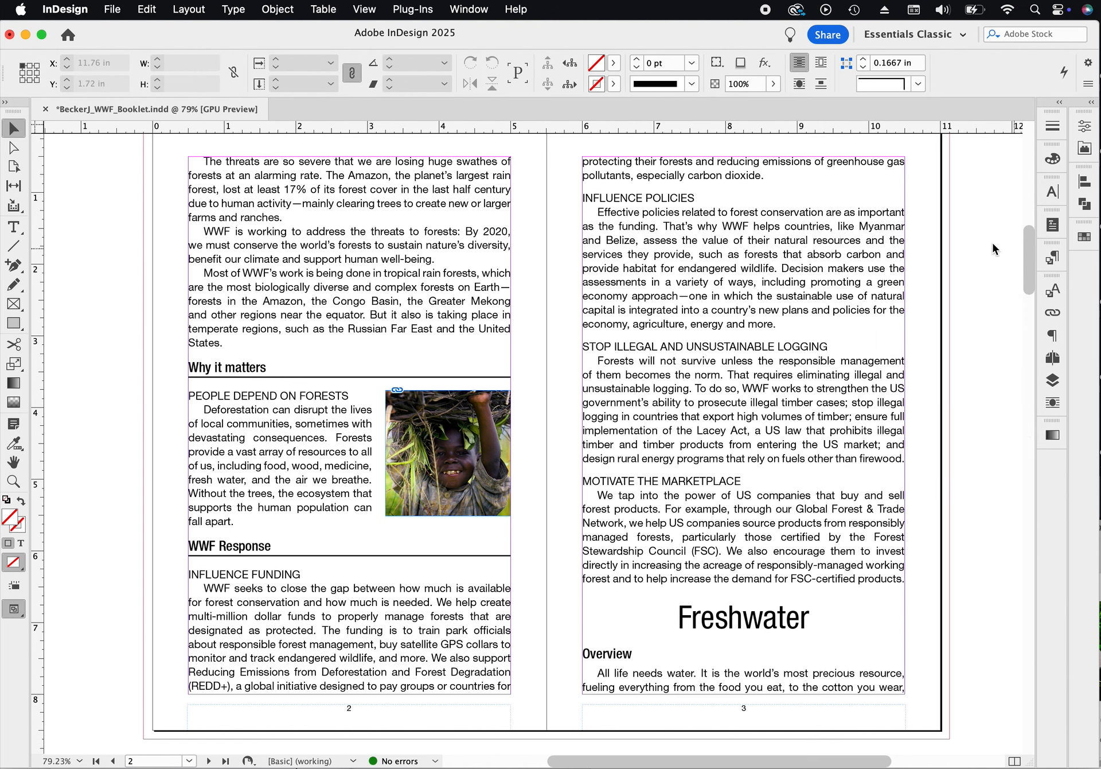
{"action": "left_click", "coordinate": [1054, 261]}
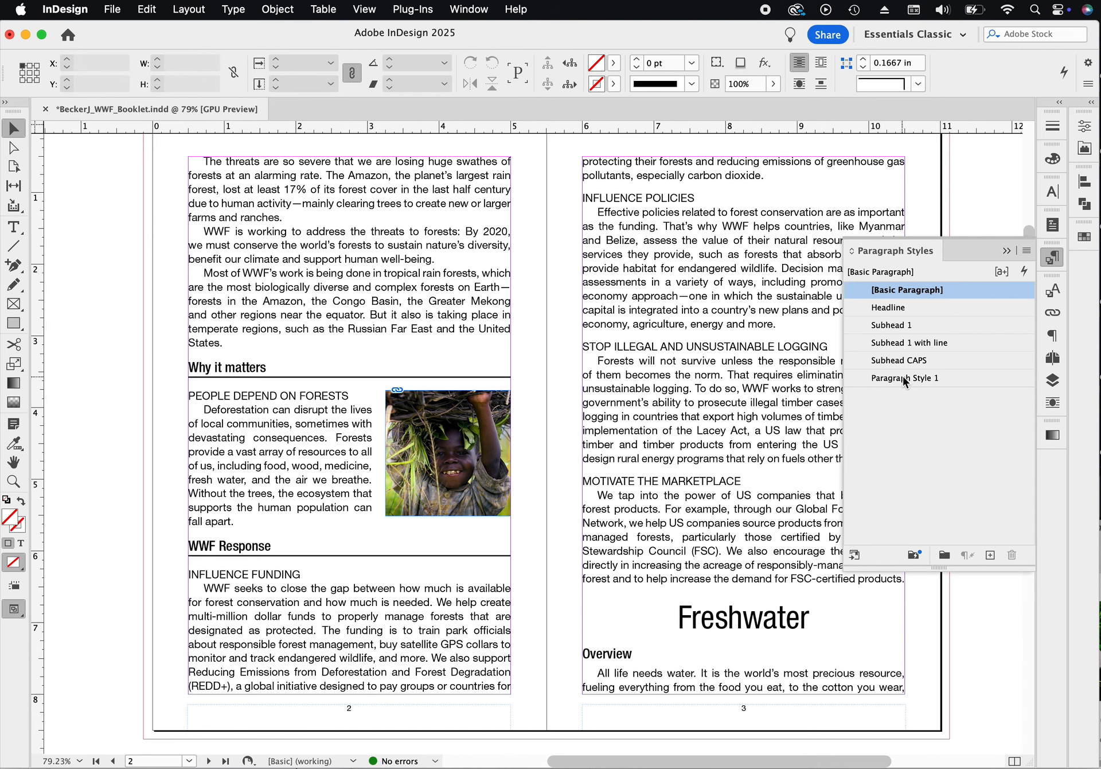
{"action": "left_click", "coordinate": [903, 379]}
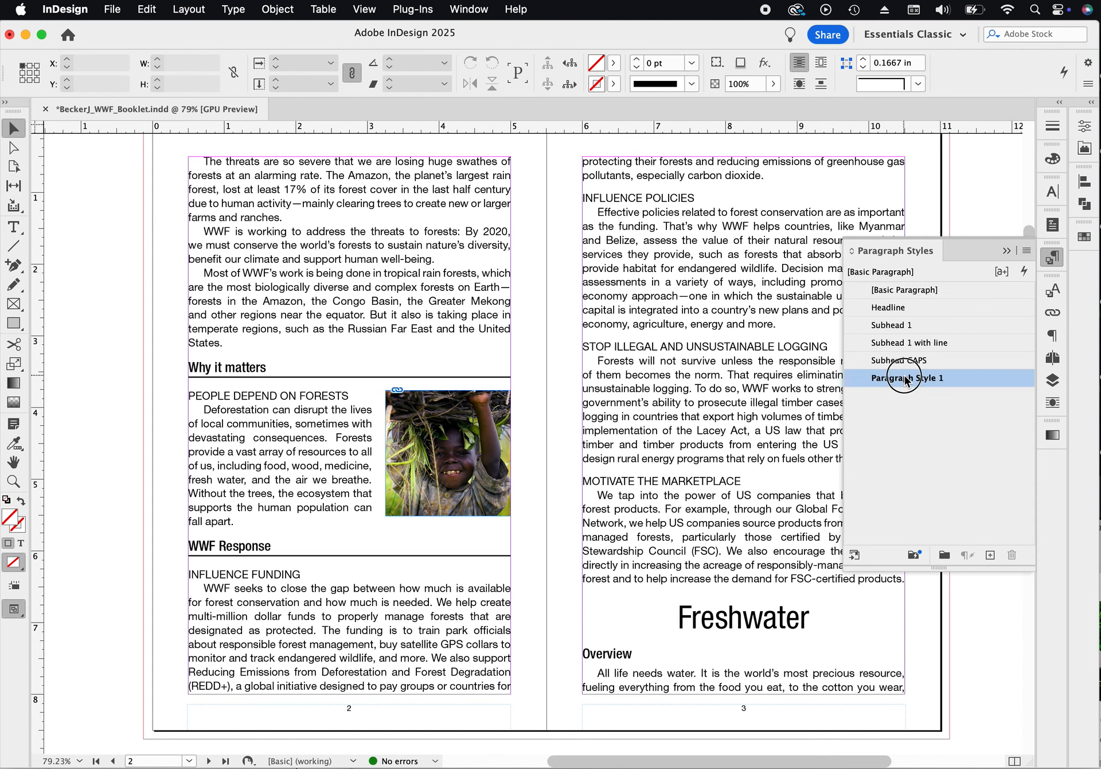
{"action": "double_click", "coordinate": [974, 383]}
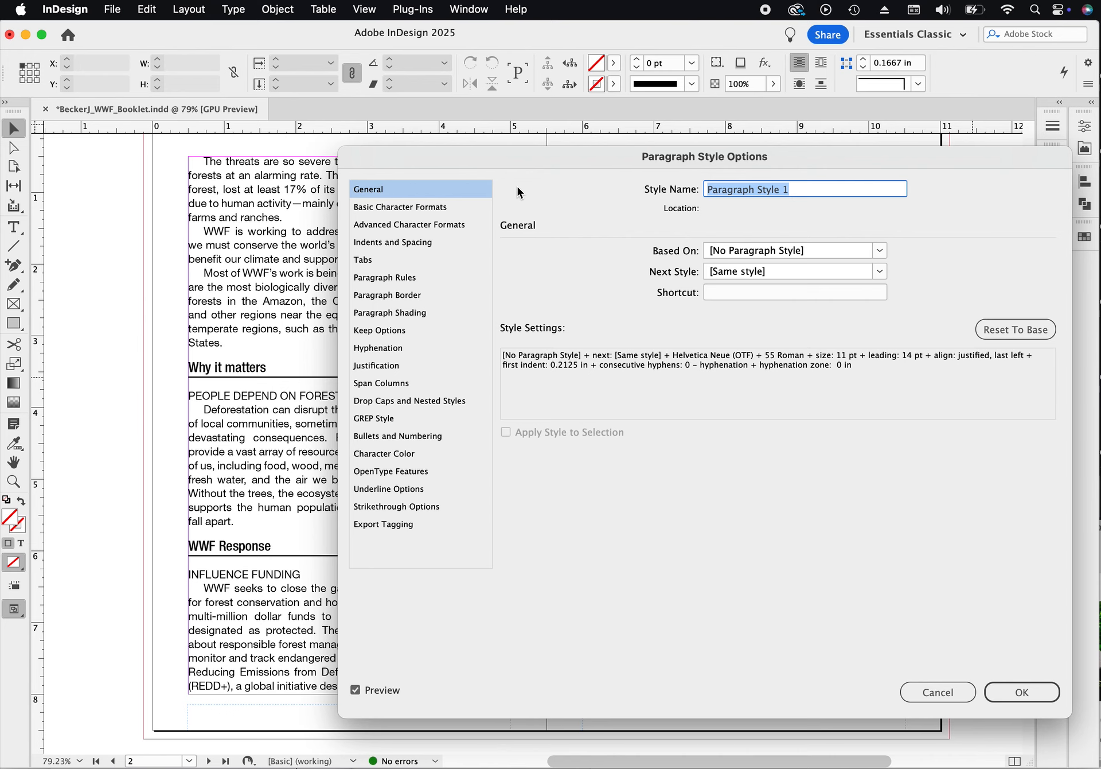
{"action": "left_click", "coordinate": [389, 208]}
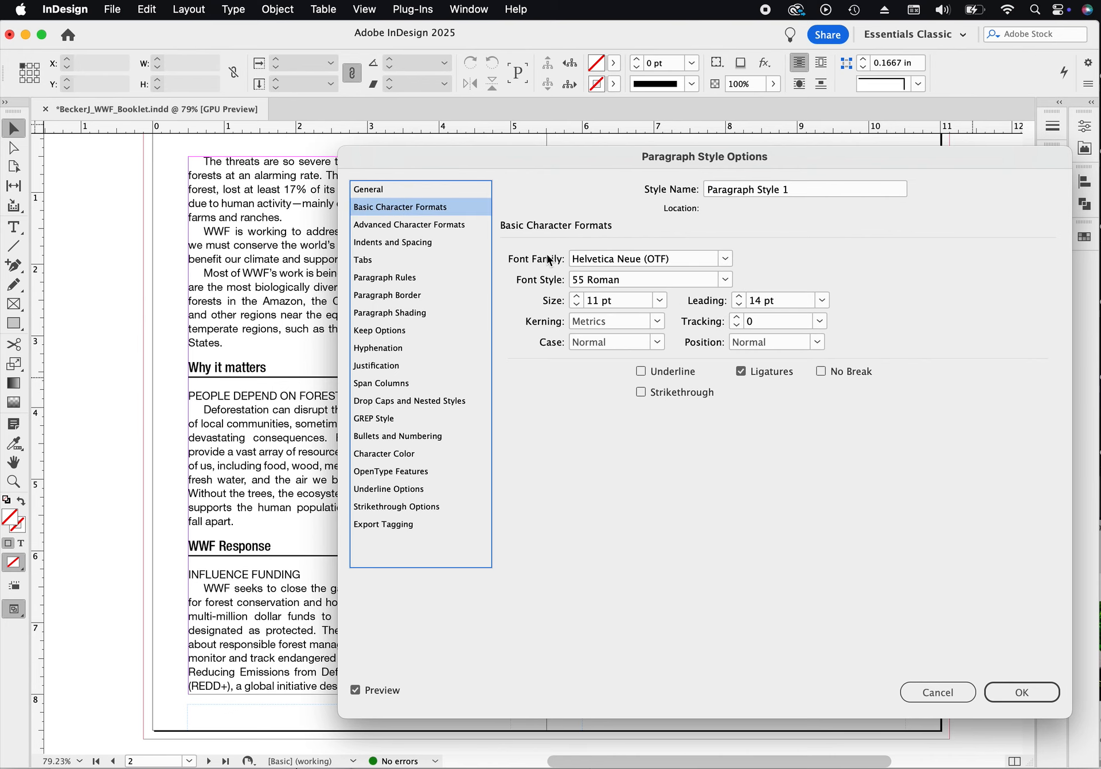
{"action": "left_click_drag", "start_coordinate": [595, 298], "coordinate": [597, 298]}
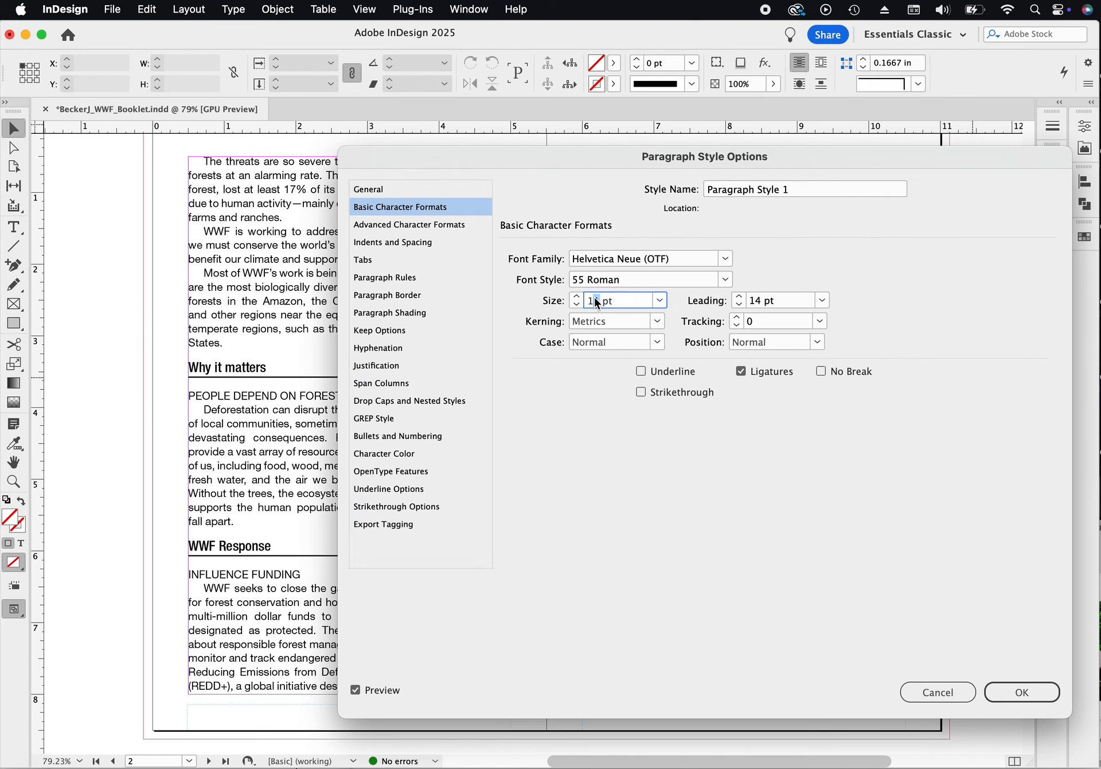
{"action": "type", "text": "0.6"}
{"action": "key", "text": "Return"}
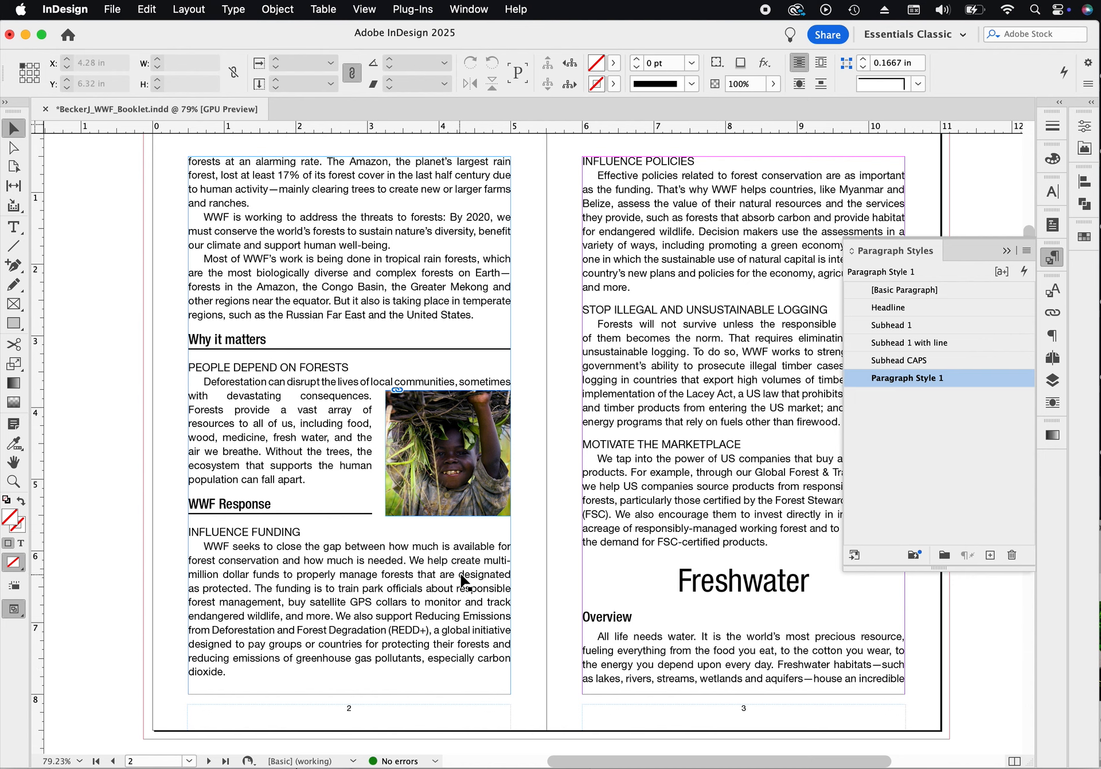
- Move the child photo frame up so it aligns with the 'People depend on forests' heading
{"action": "left_click", "coordinate": [503, 452]}
{"action": "left_click_drag", "start_coordinate": [502, 451], "coordinate": [503, 442]}
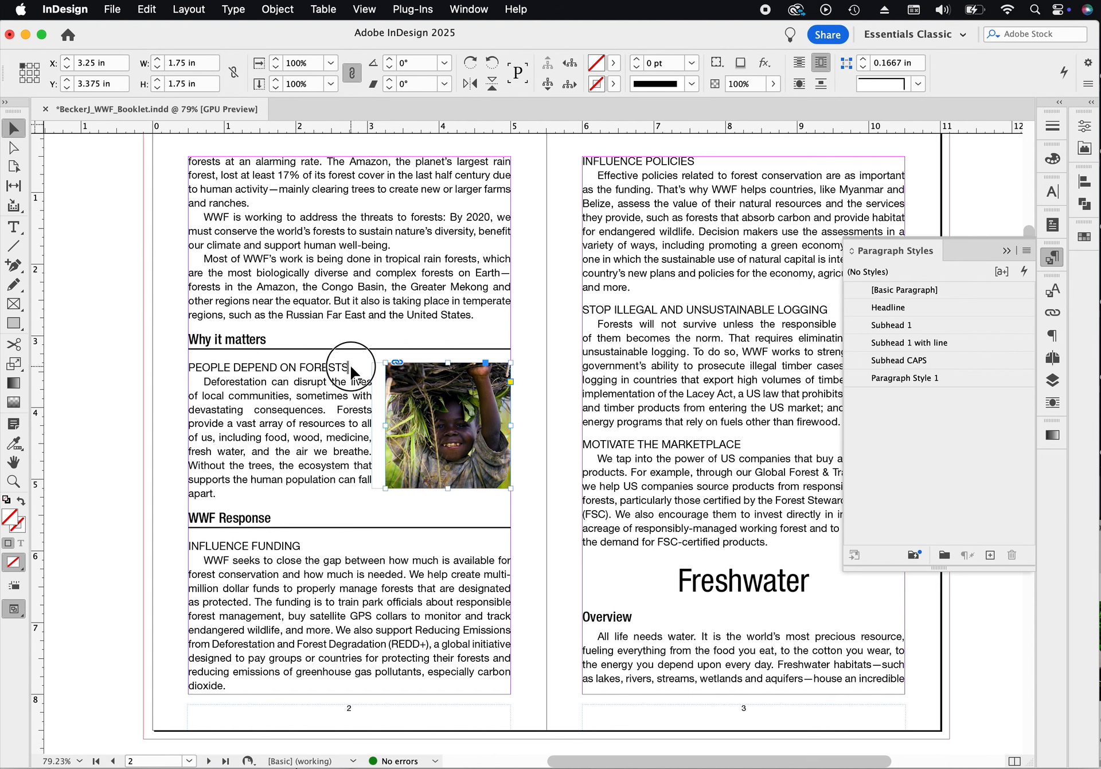
{"action": "left_click_drag", "start_coordinate": [350, 365], "coordinate": [350, 365]}
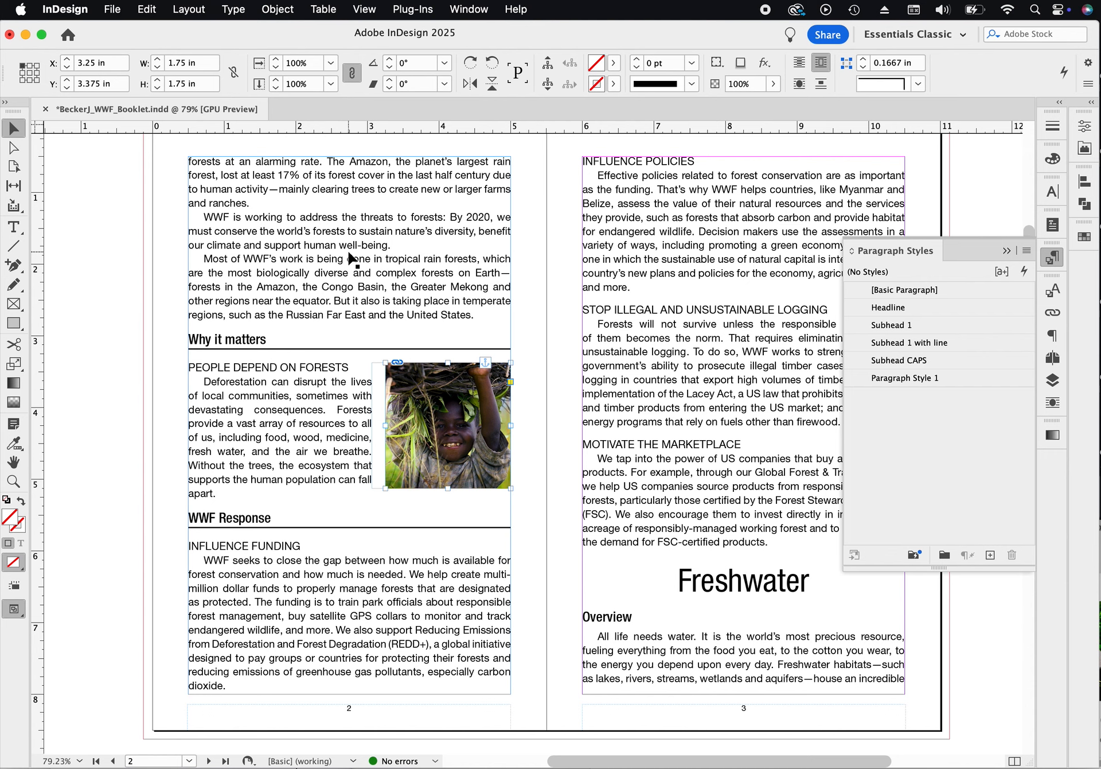
- Paste a copy of the photo frame and position it beside the 'Influence Funding' paragraph
{"action": "left_click", "coordinate": [497, 383]}
{"action": "key", "text": "super+v"}
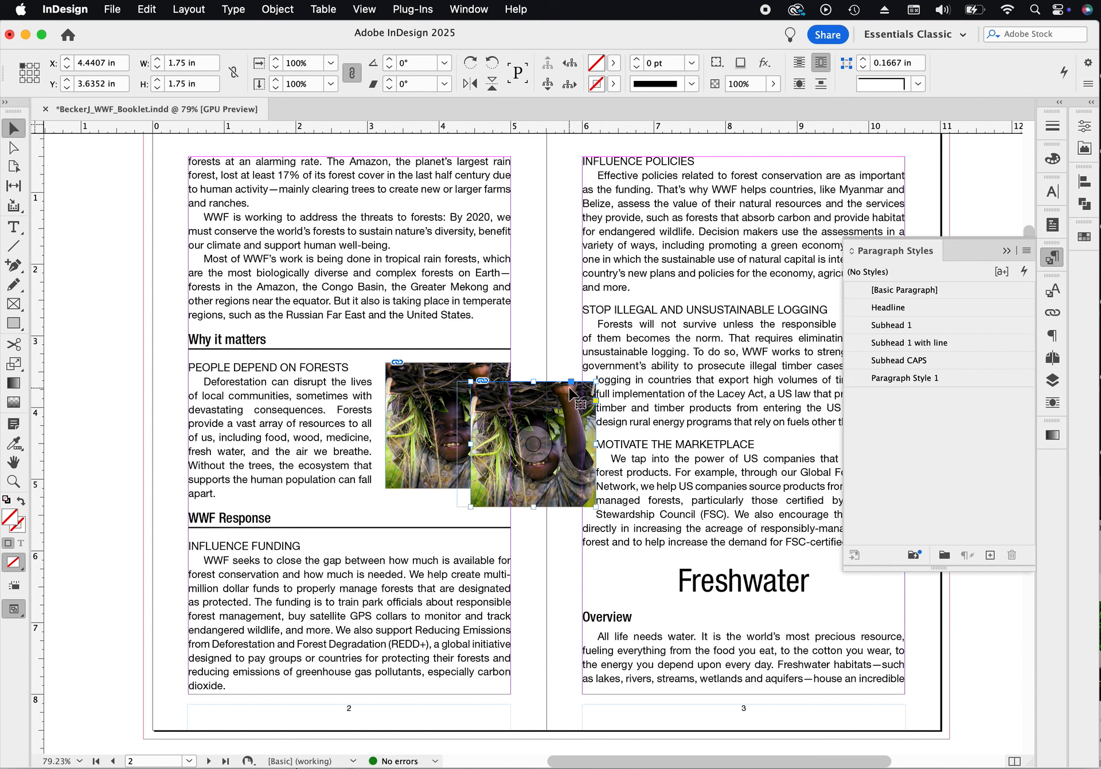
{"action": "left_click_drag", "start_coordinate": [542, 400], "coordinate": [458, 557]}
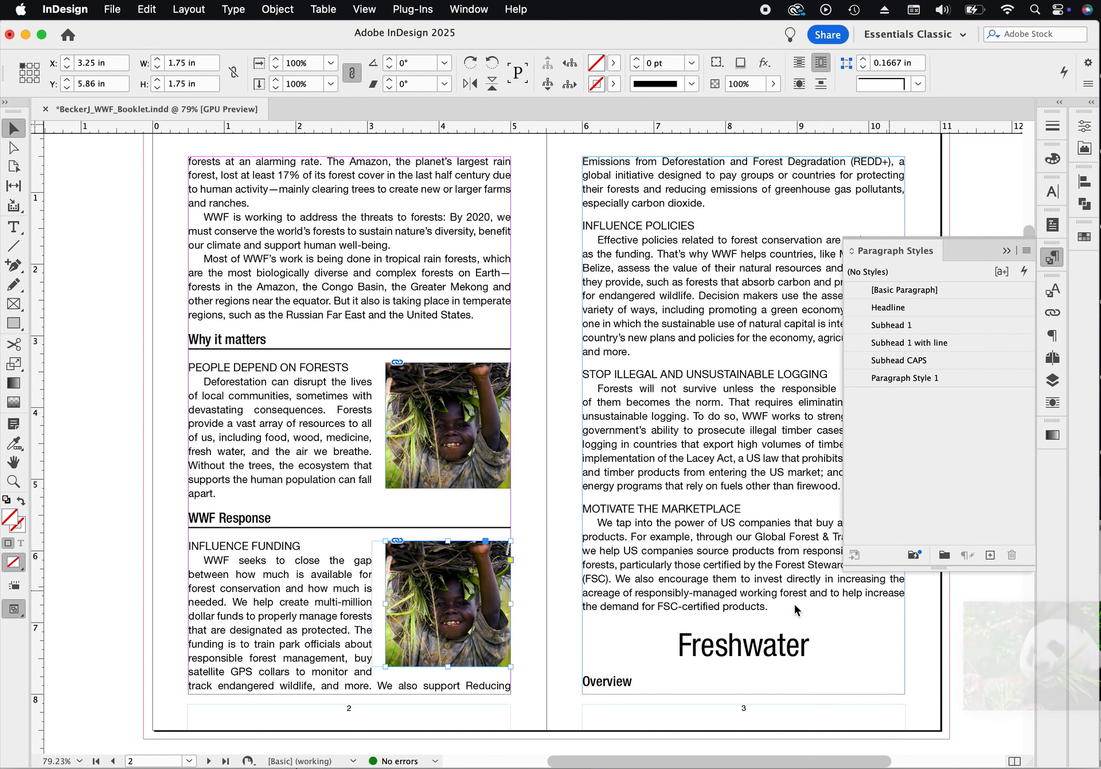
- Browse the Forest photo folder and drop small tree.jpeg into the copied frame beside 'Influence Funding'
{"action": "left_click", "coordinate": [1100, 666]}
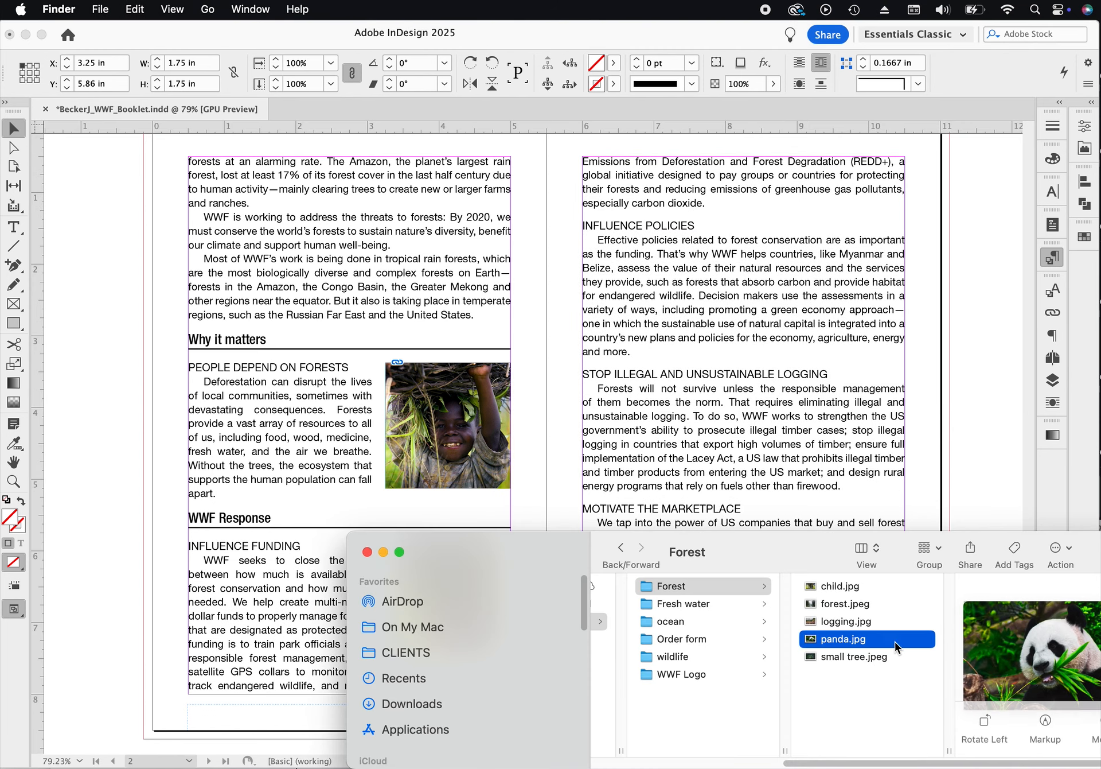
{"action": "left_click", "coordinate": [841, 621]}
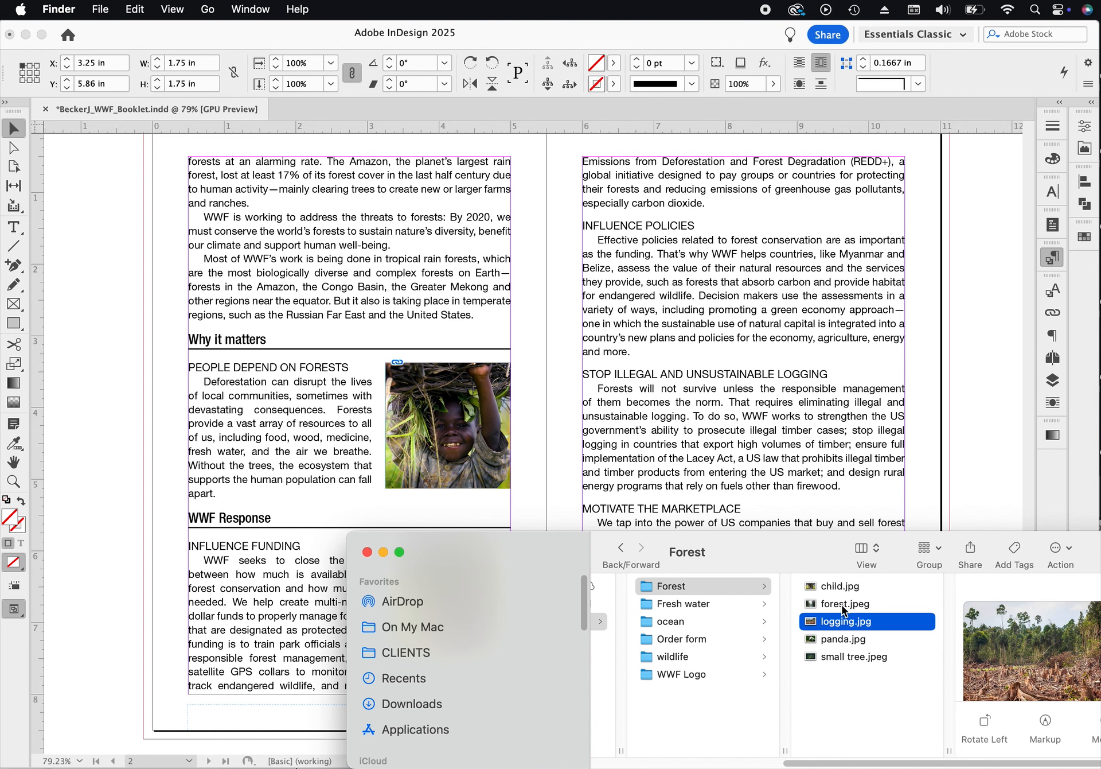
{"action": "left_click", "coordinate": [843, 607]}
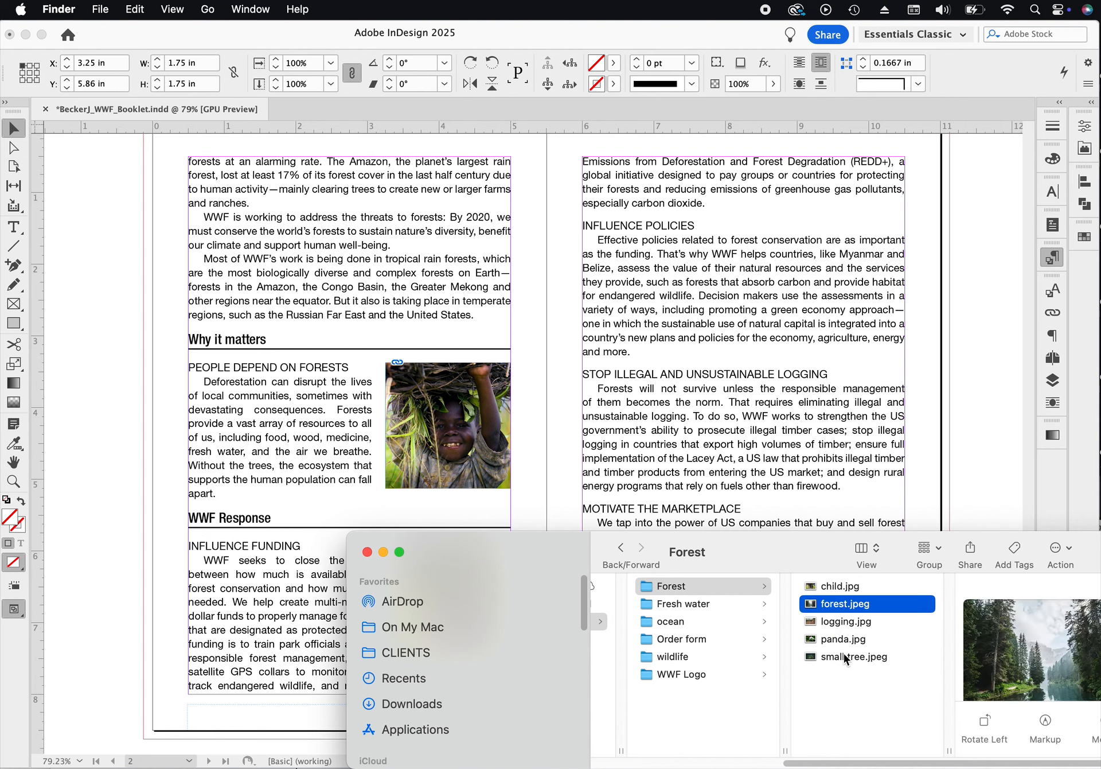
{"action": "left_click", "coordinate": [844, 655]}
{"action": "left_click", "coordinate": [841, 585]}
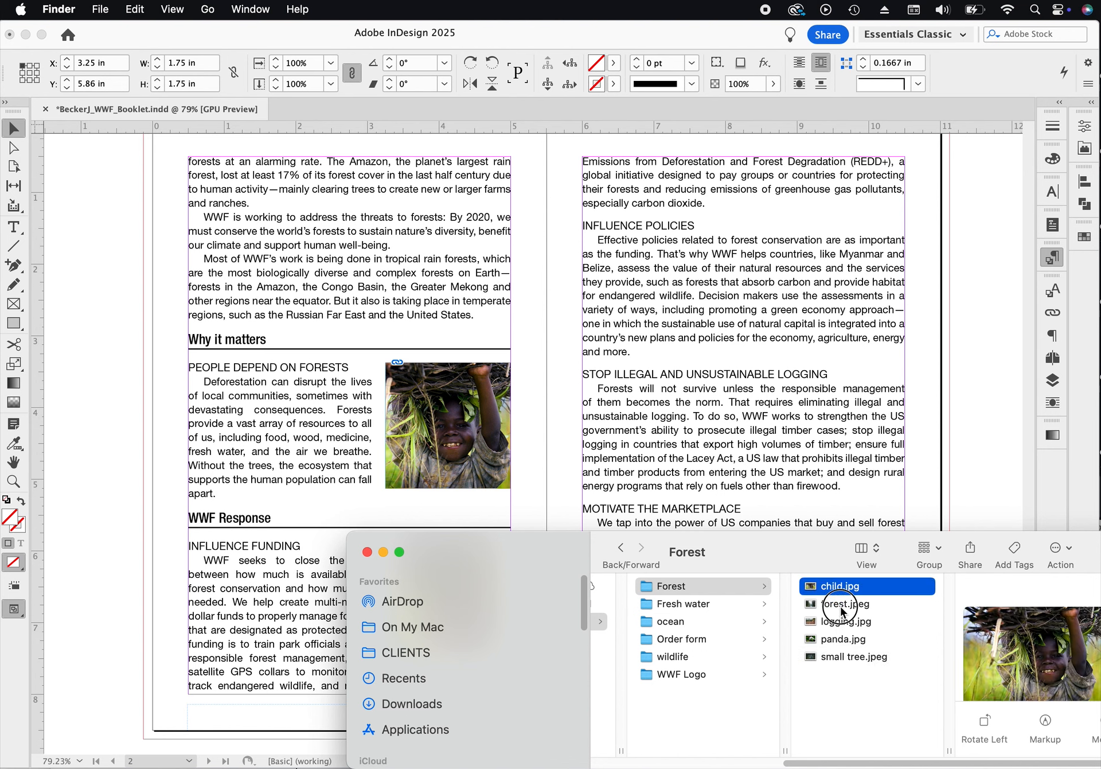
{"action": "left_click", "coordinate": [830, 604]}
{"action": "left_click", "coordinate": [831, 625]}
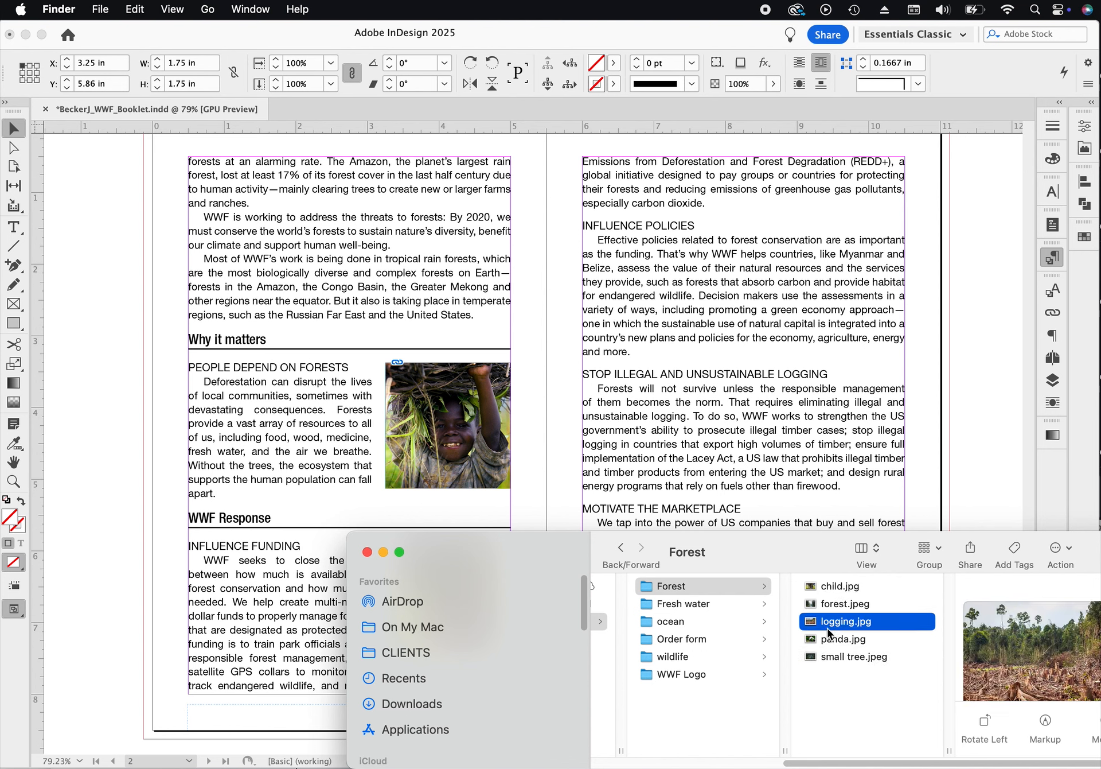
{"action": "left_click", "coordinate": [827, 641]}
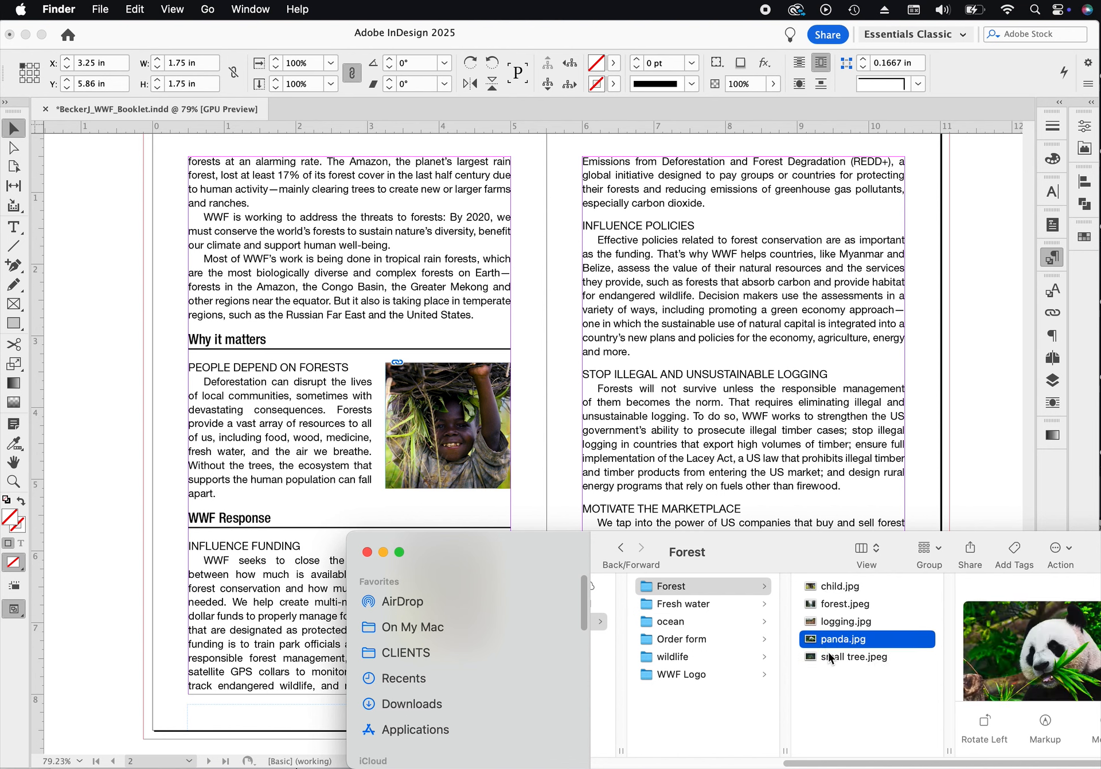
{"action": "left_click", "coordinate": [811, 657]}
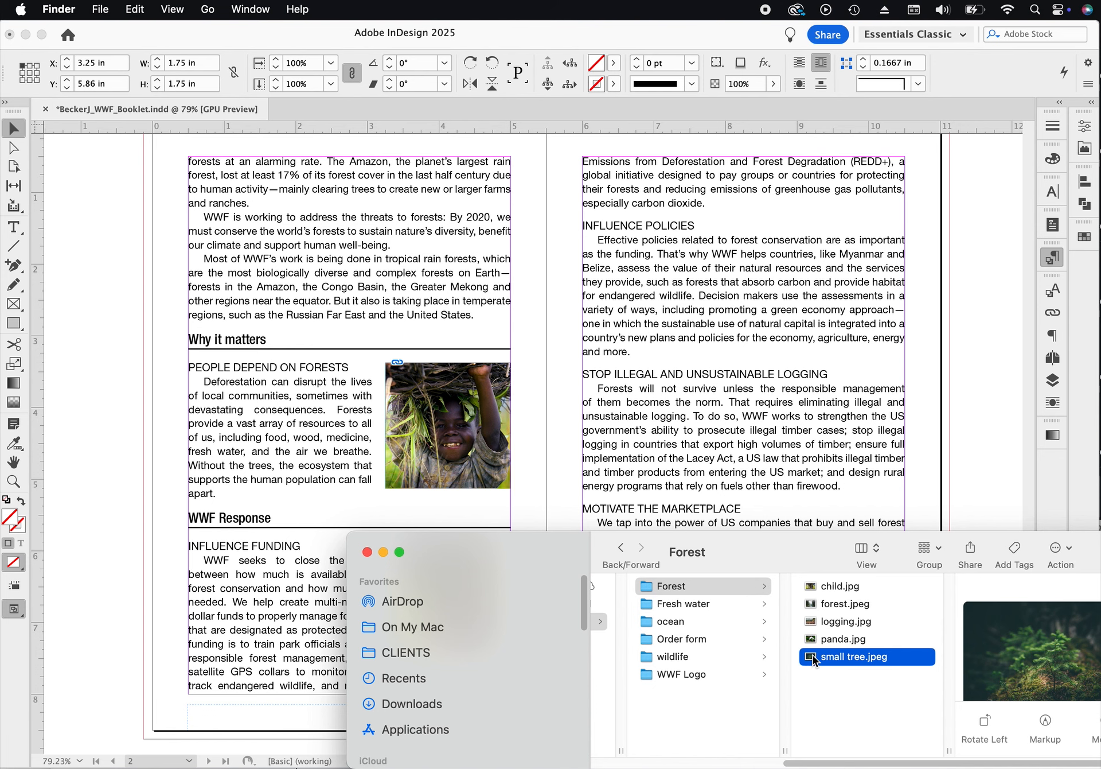
{"action": "left_click_drag", "start_coordinate": [519, 560], "coordinate": [546, 610]}
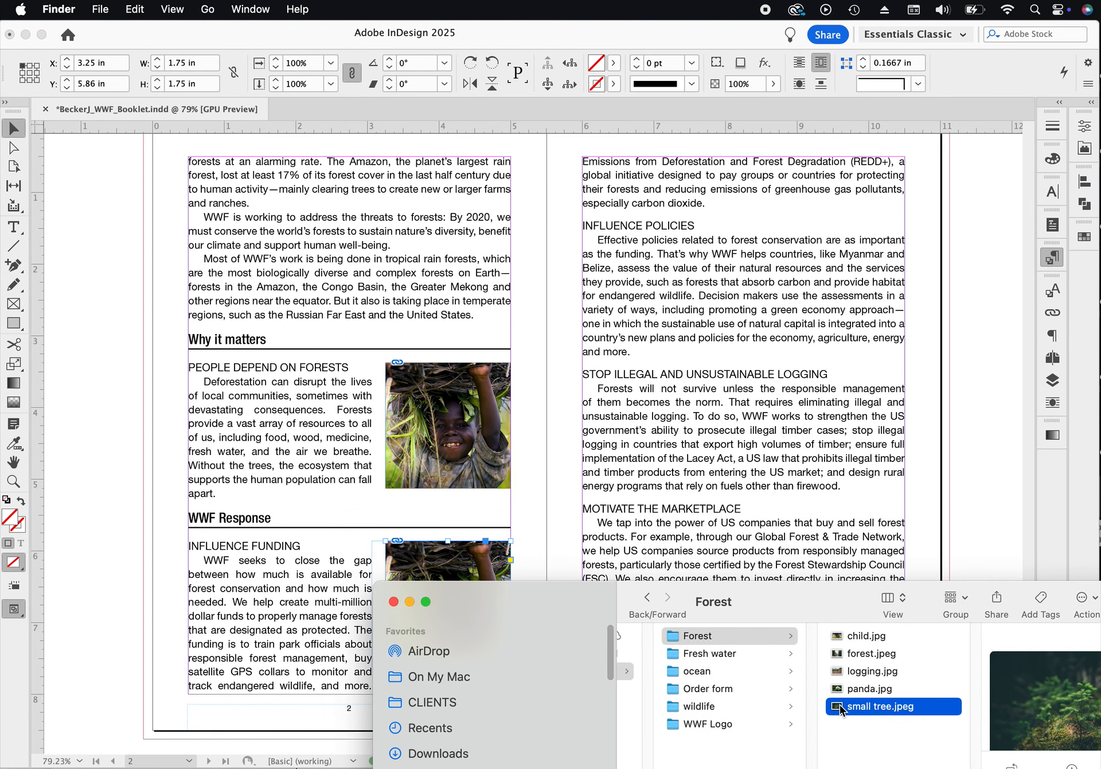
{"action": "left_click_drag", "start_coordinate": [839, 703], "coordinate": [512, 560]}
- Fit the small tree image to fill its frame proportionally
{"action": "left_click", "coordinate": [448, 601]}
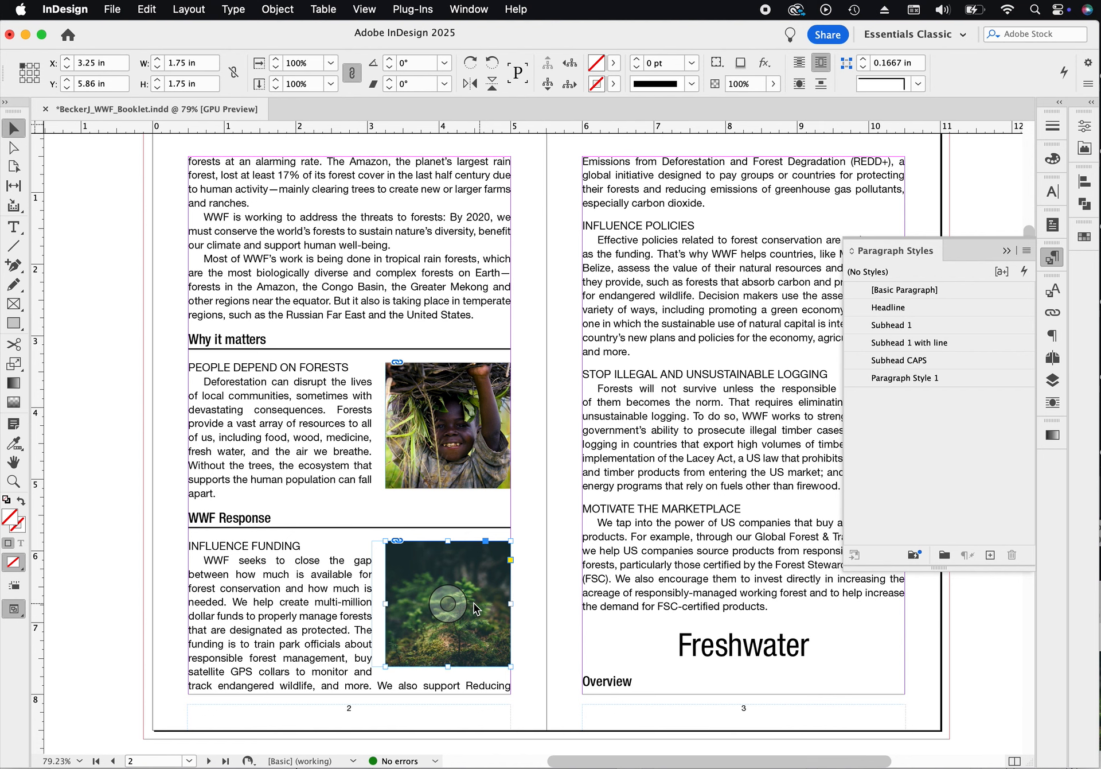
{"action": "left_click", "coordinate": [448, 601]}
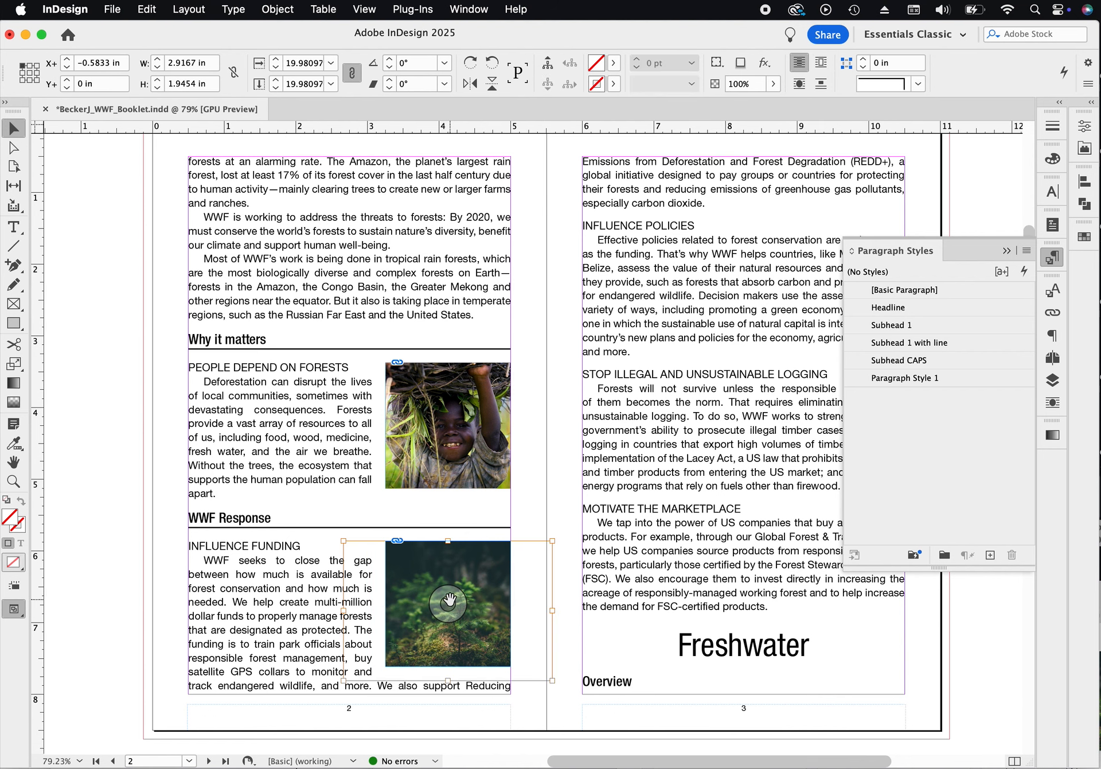
{"action": "left_click", "coordinate": [278, 9]}
{"action": "mouse_move", "coordinate": [307, 364]}
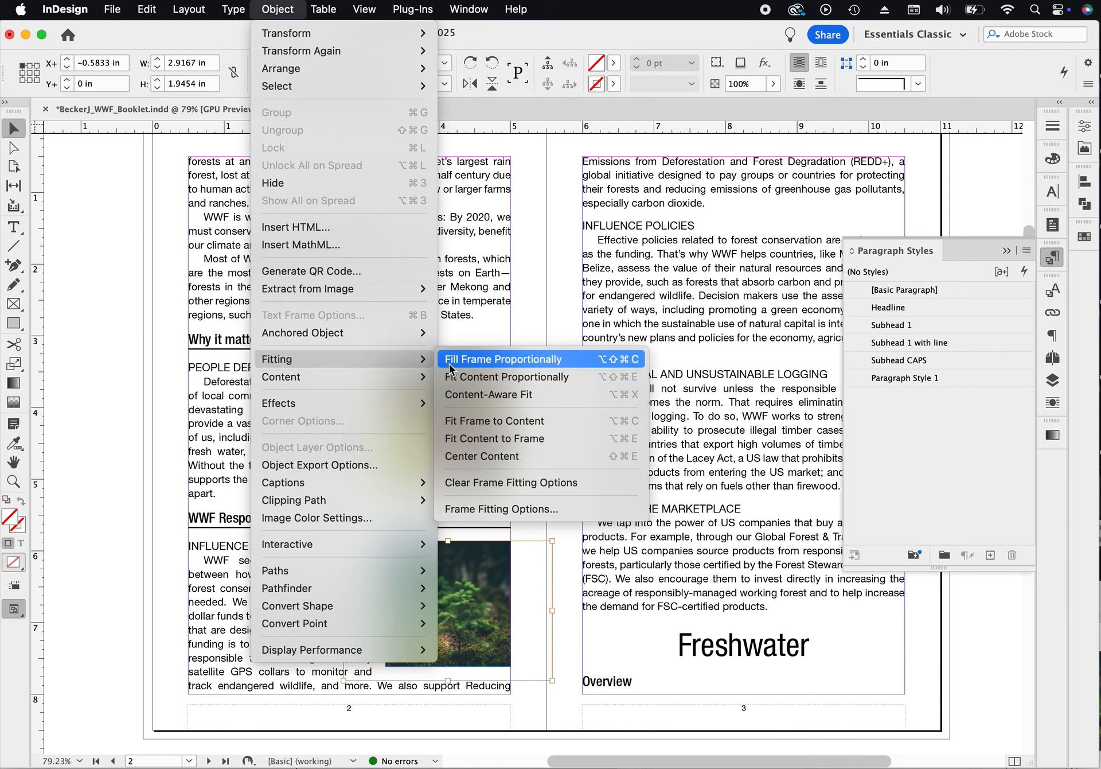
{"action": "left_click", "coordinate": [469, 361]}
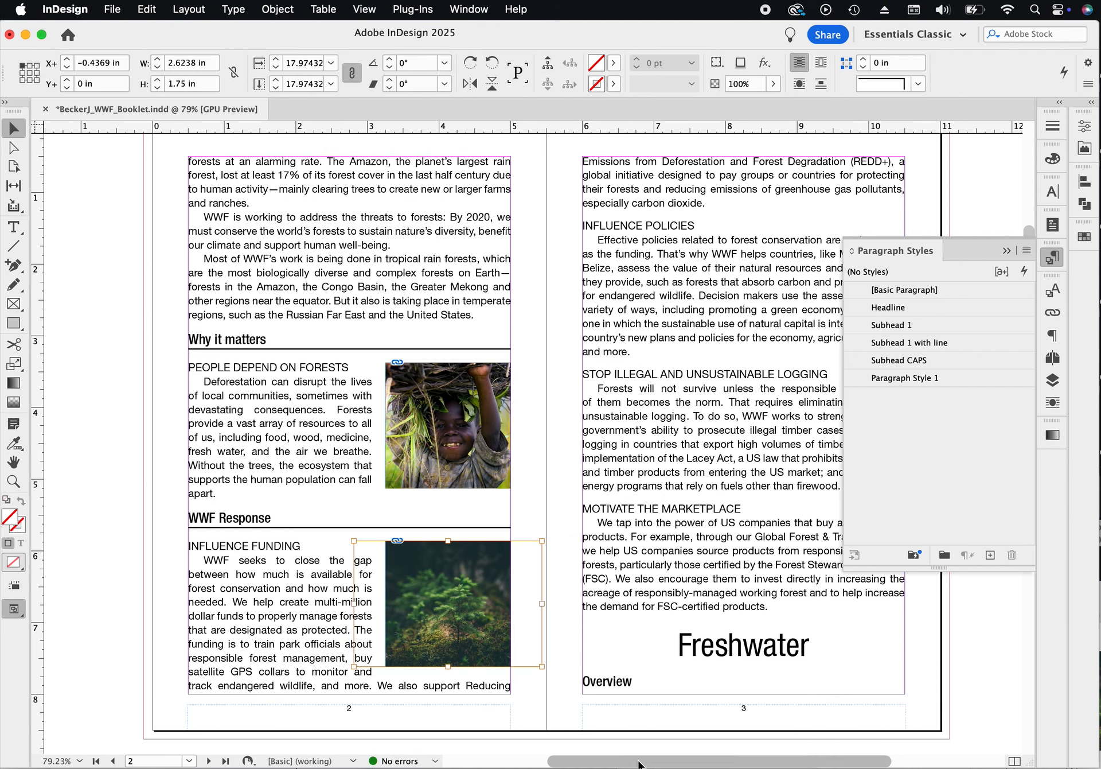
- Nudge the small tree image slightly right within its frame
{"action": "key", "text": "Right"}
{"action": "key", "text": "Right"}
{"action": "key", "text": "Right"}
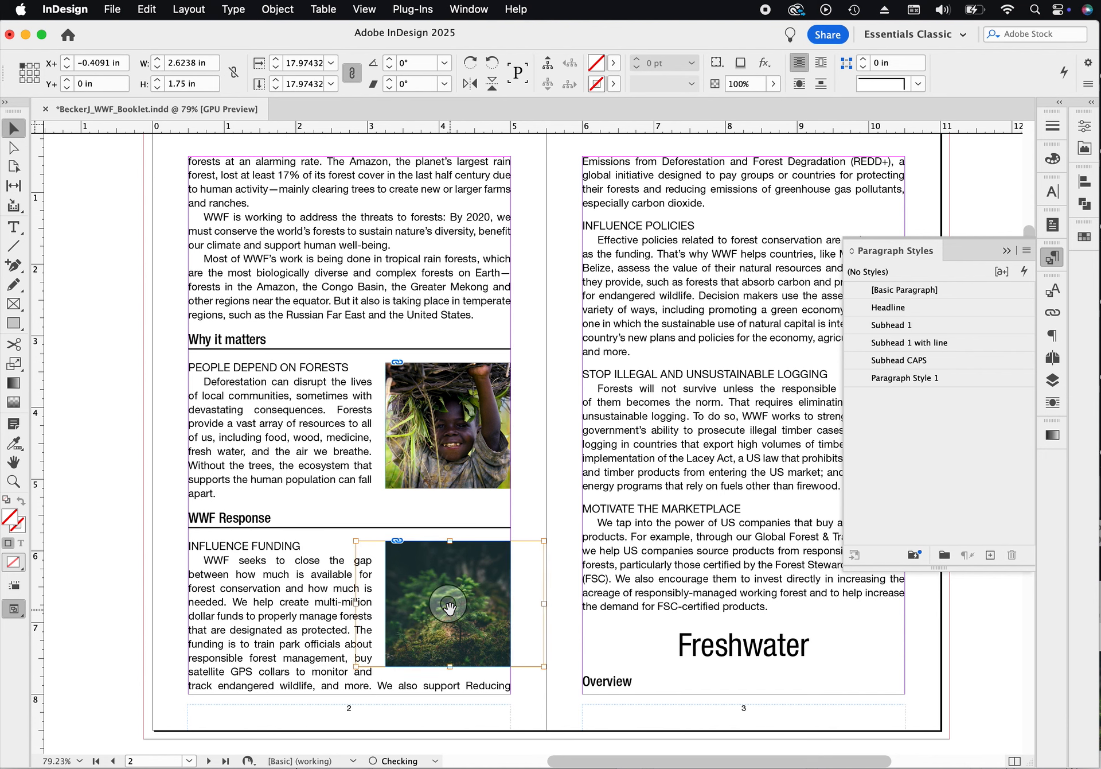
{"action": "key", "text": "Right"}
{"action": "key", "text": "Right"}
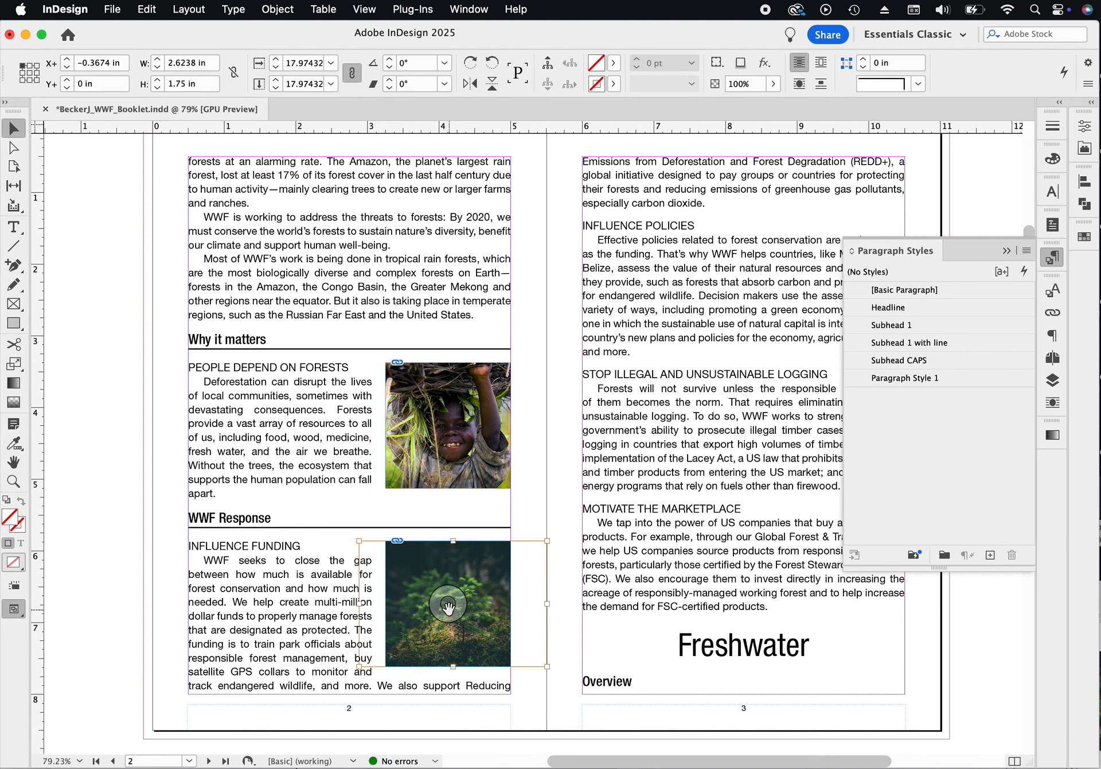
{"action": "left_click", "coordinate": [549, 216]}
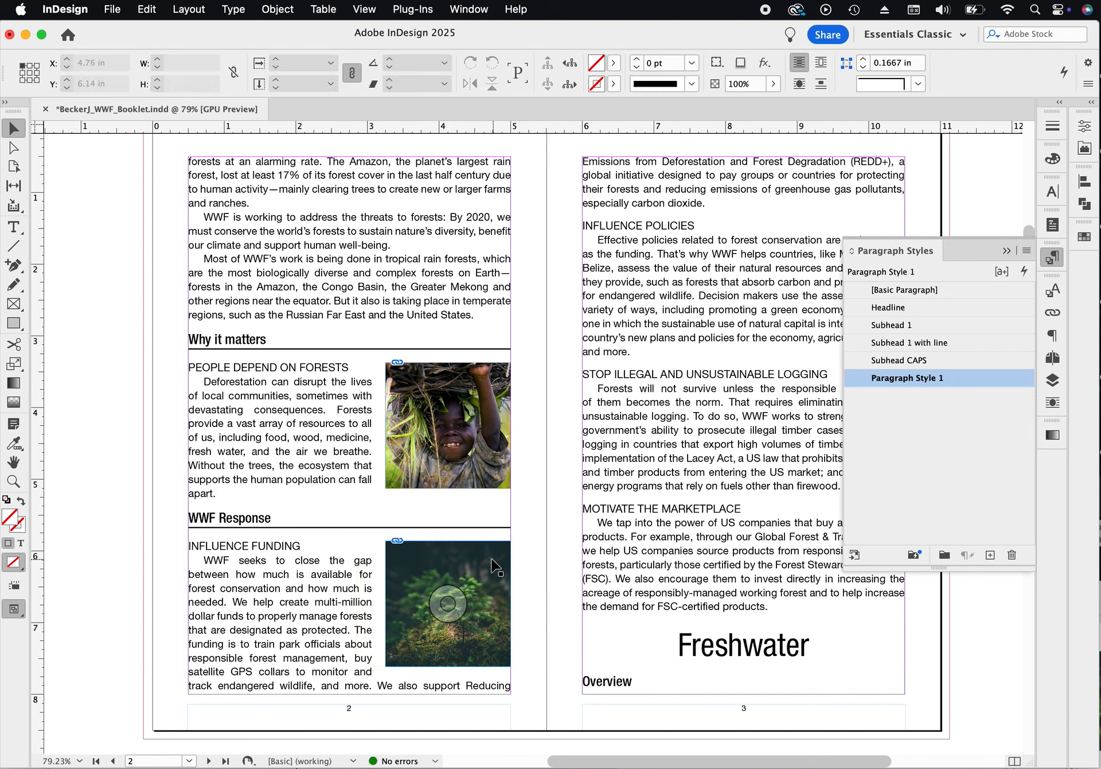
{"action": "left_click", "coordinate": [482, 367]}
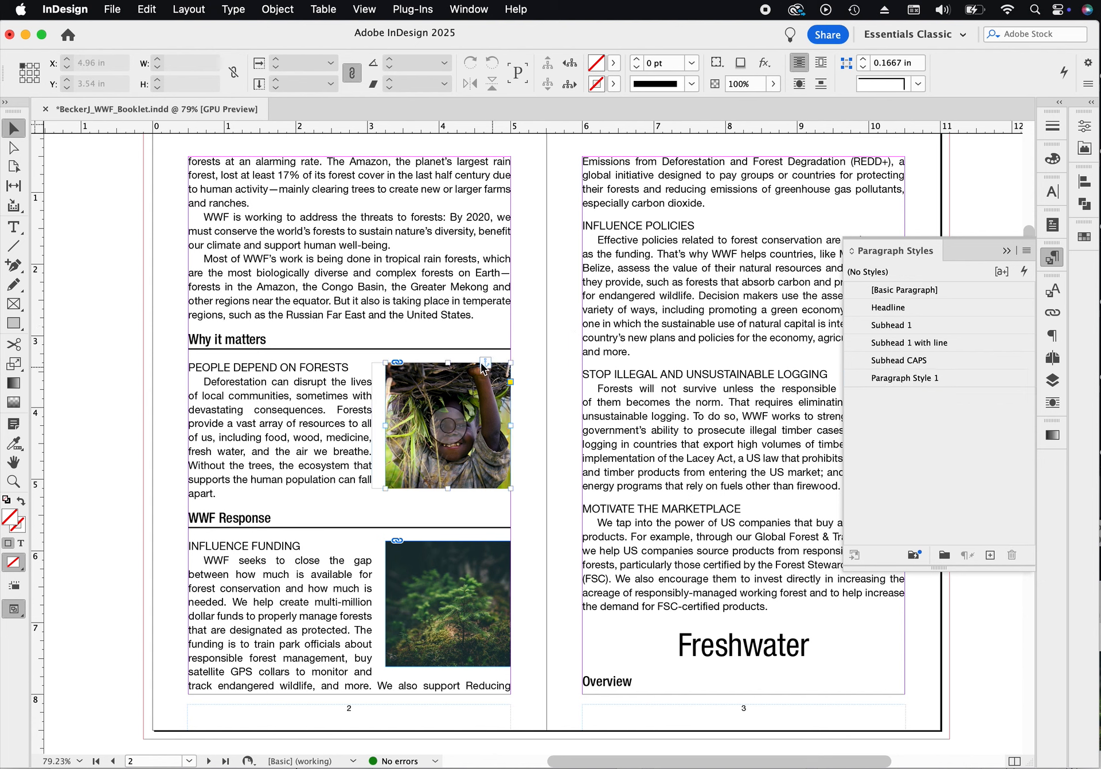
{"action": "left_click", "coordinate": [484, 545]}
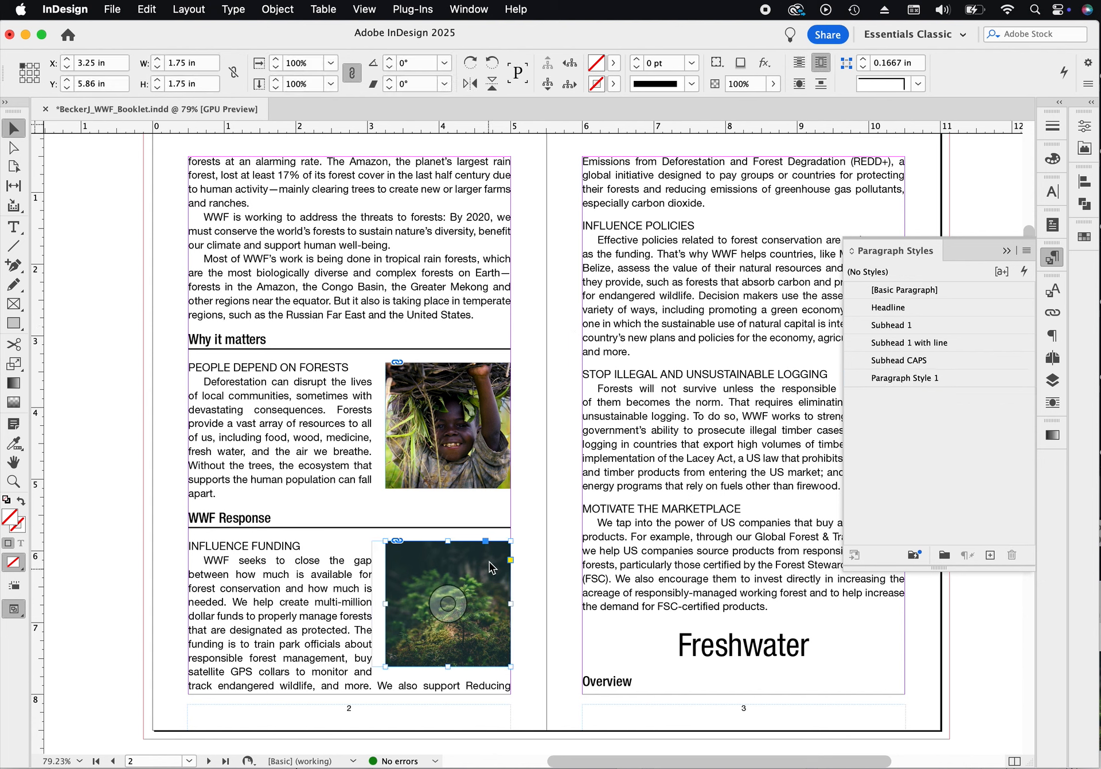
{"action": "double_click", "coordinate": [312, 548]}
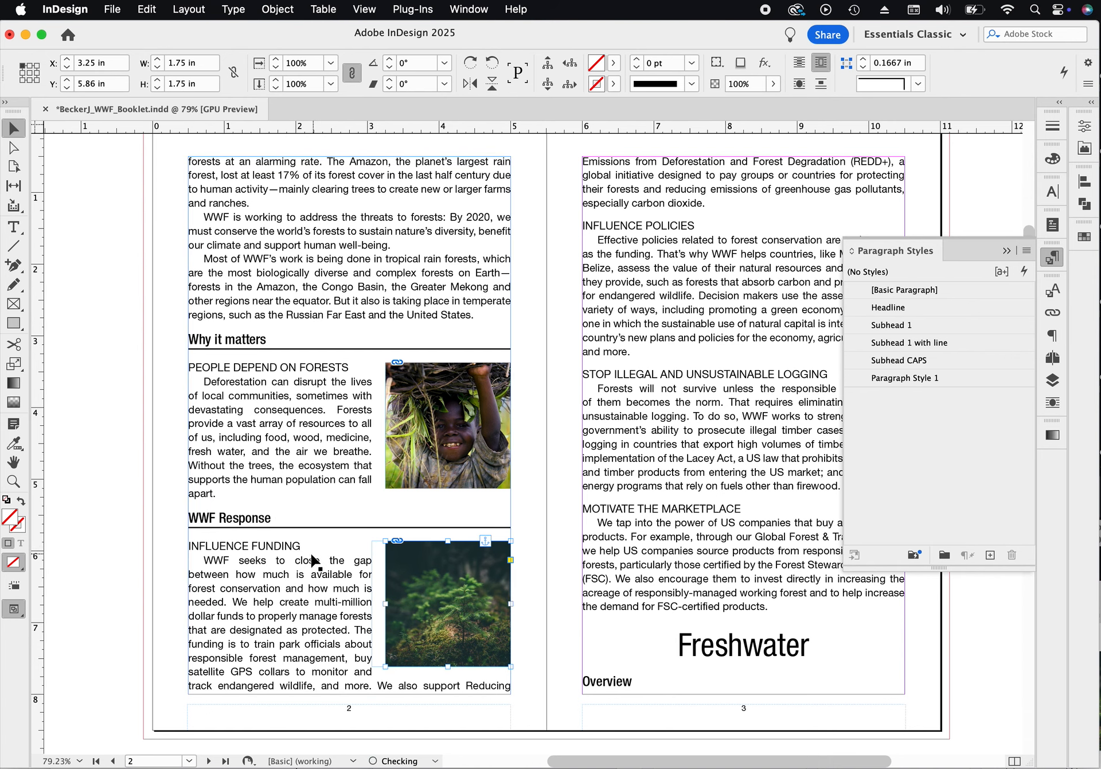
{"action": "left_click", "coordinate": [566, 235]}
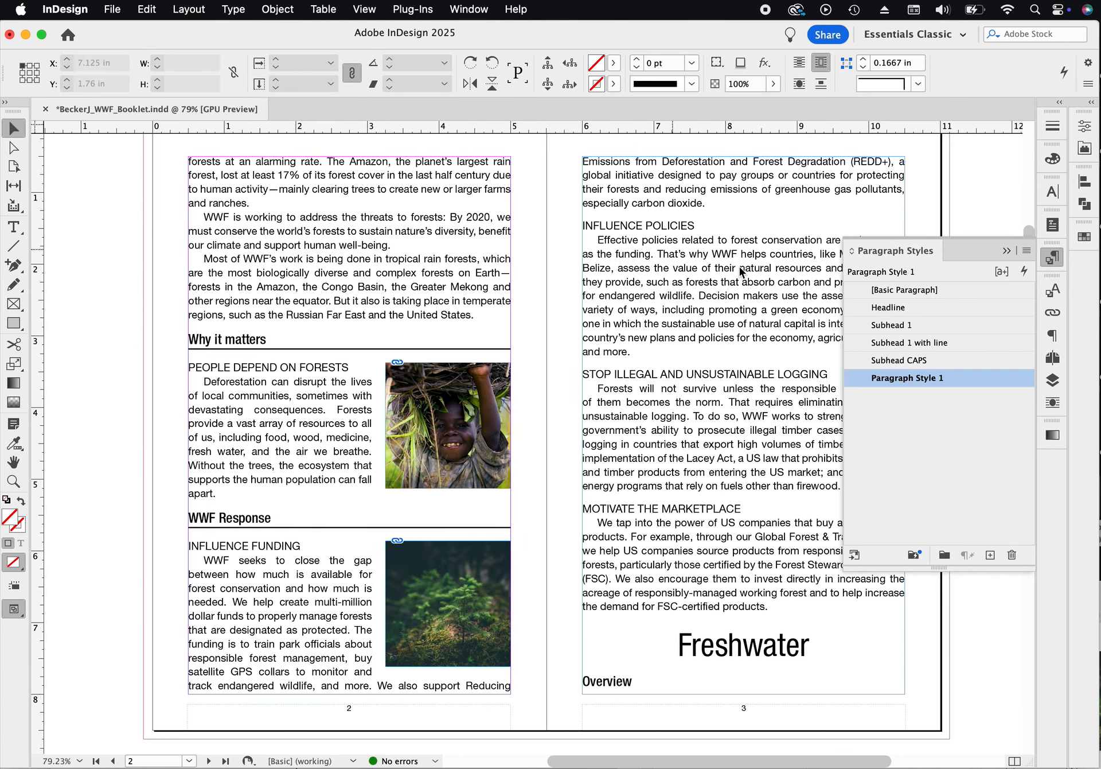
- Draw a 4.5 × 2.5 in rectangle frame in the page 3 column and wrap text around its bounding box
{"action": "left_click_drag", "start_coordinate": [729, 293], "coordinate": [575, 295]}
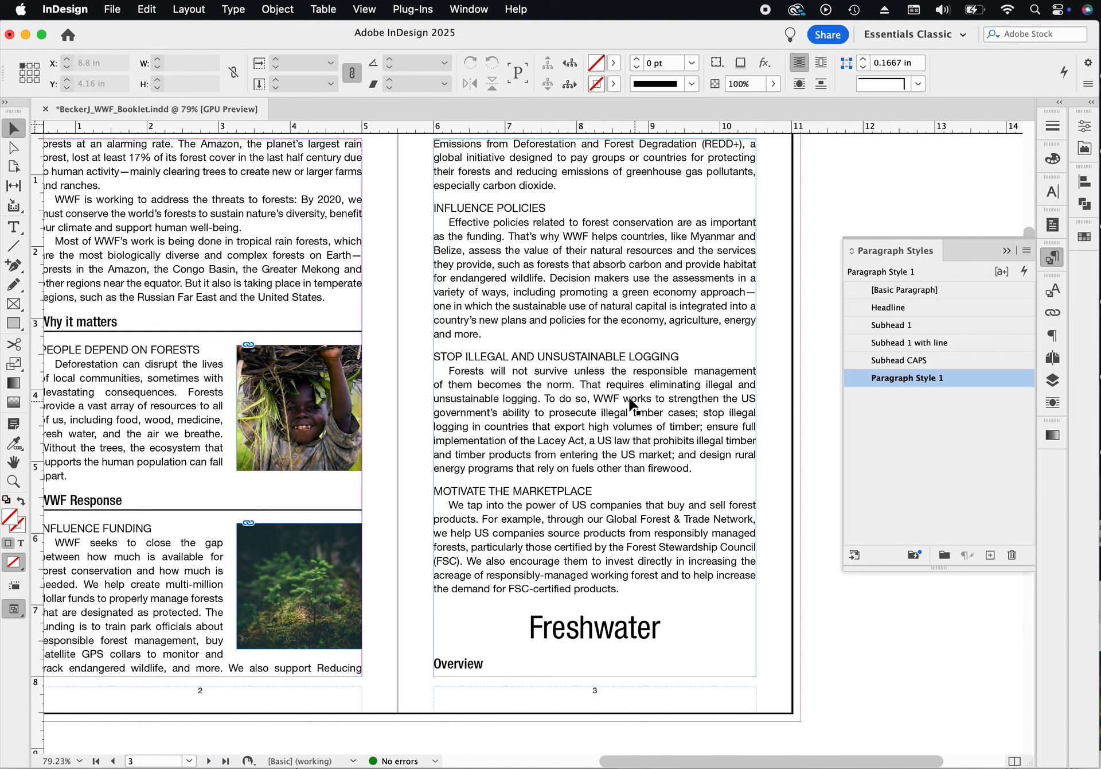
{"action": "left_click", "coordinate": [14, 304]}
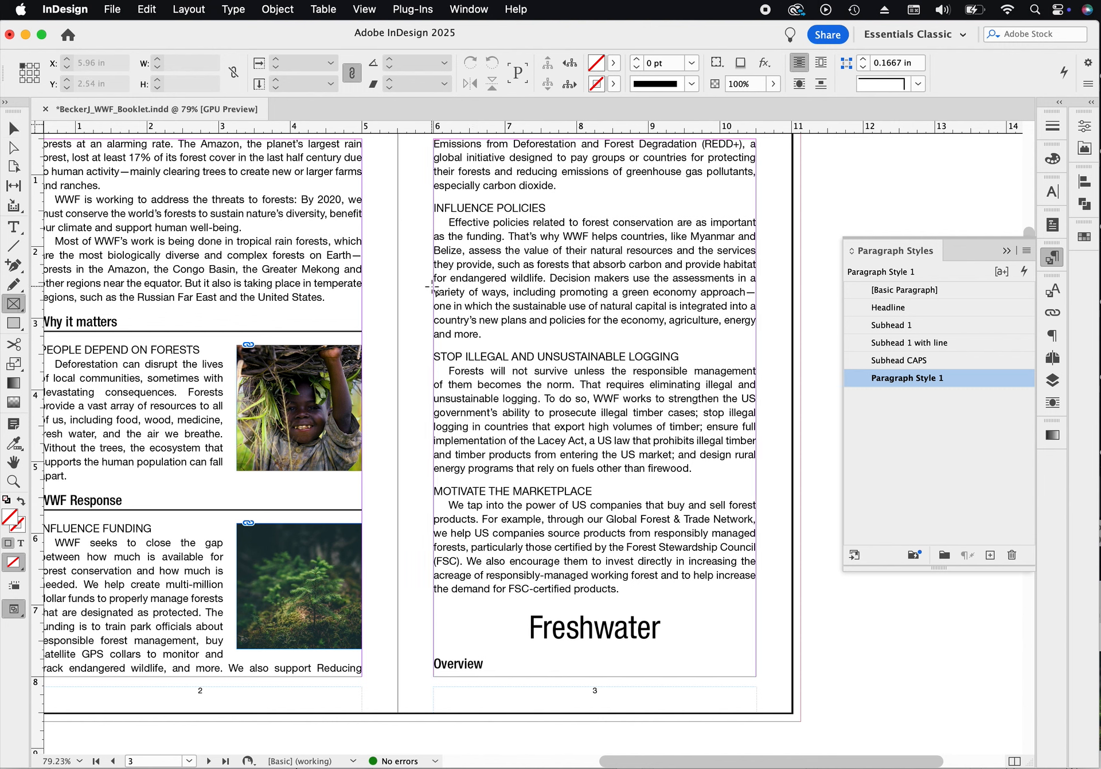
{"action": "left_click_drag", "start_coordinate": [434, 288], "coordinate": [763, 472]}
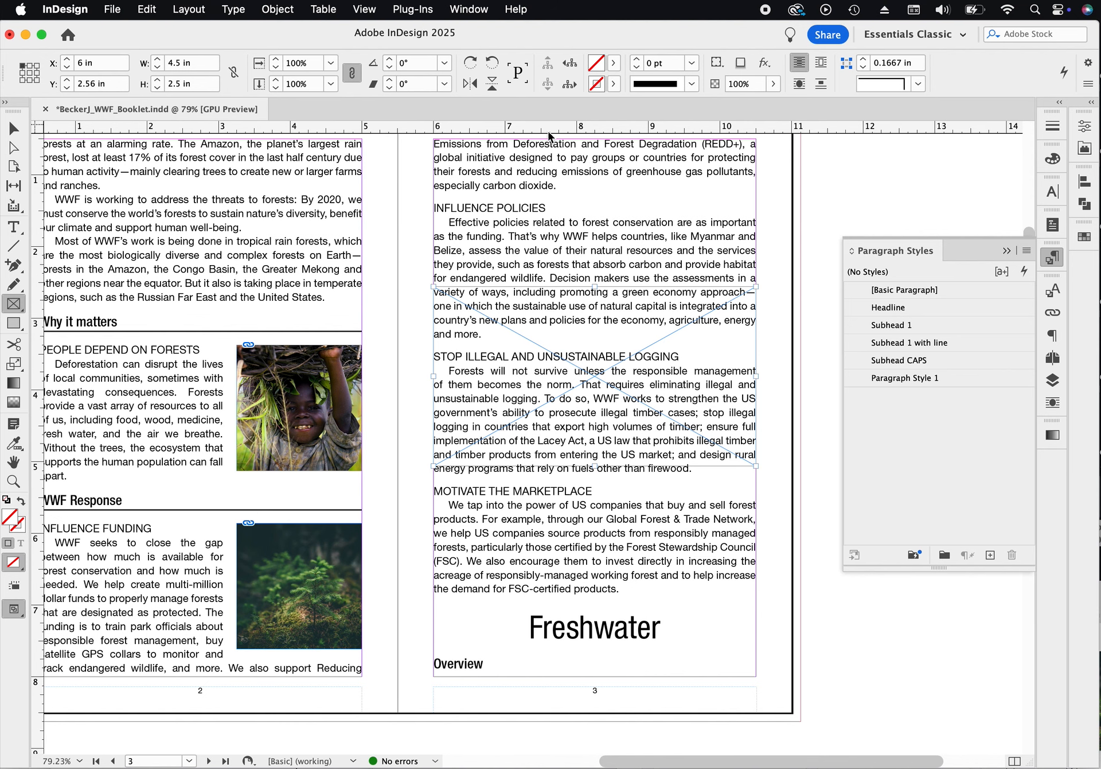
{"action": "left_click", "coordinate": [820, 68]}
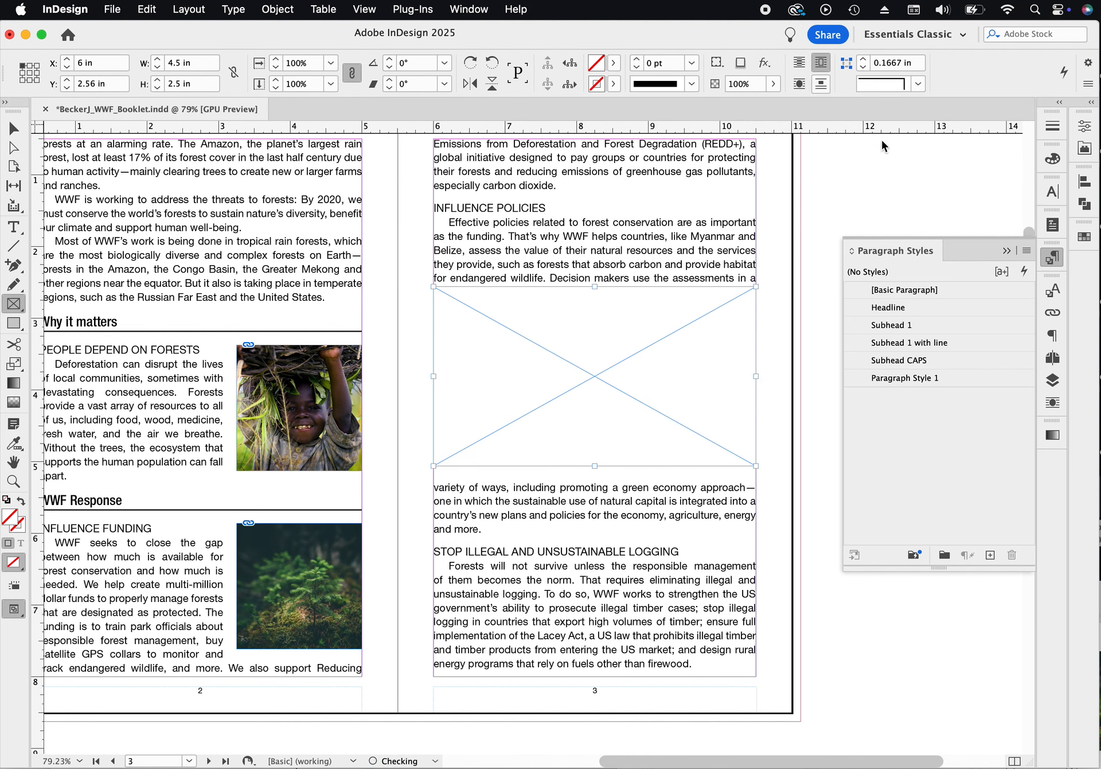
{"action": "left_click", "coordinate": [1008, 251]}
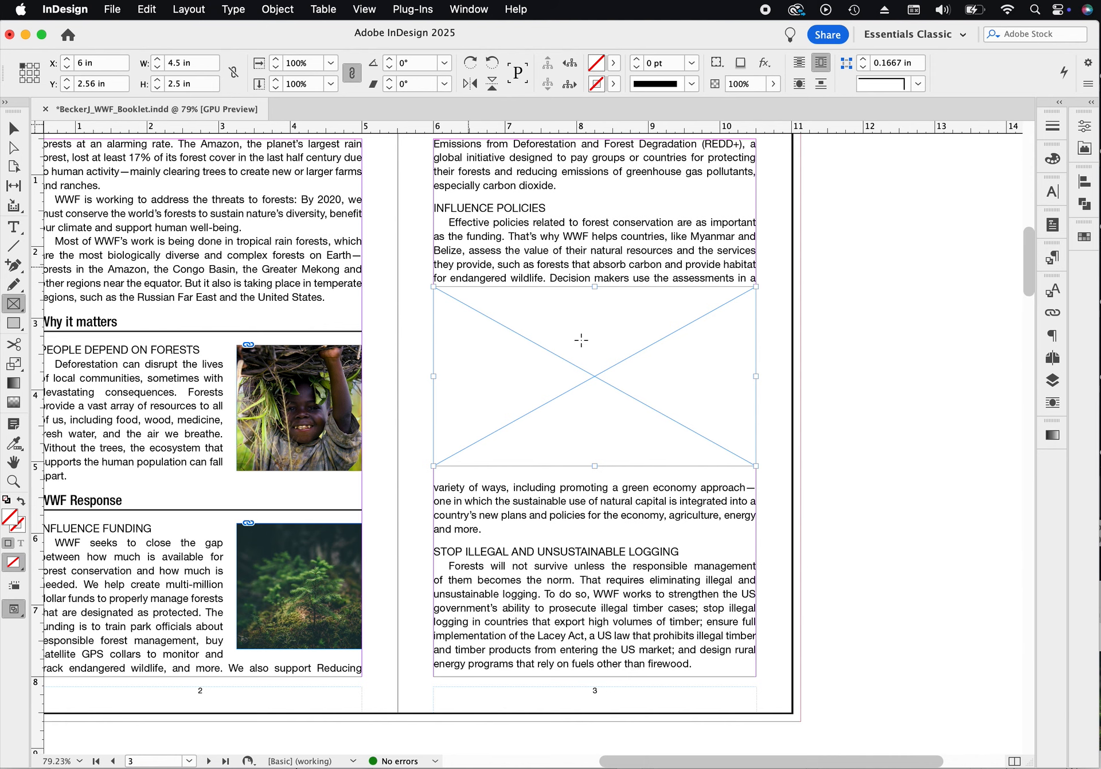
- Place logging.jpg from the Forest folder into the empty rectangle frame on page 3
{"action": "left_click", "coordinate": [17, 126]}
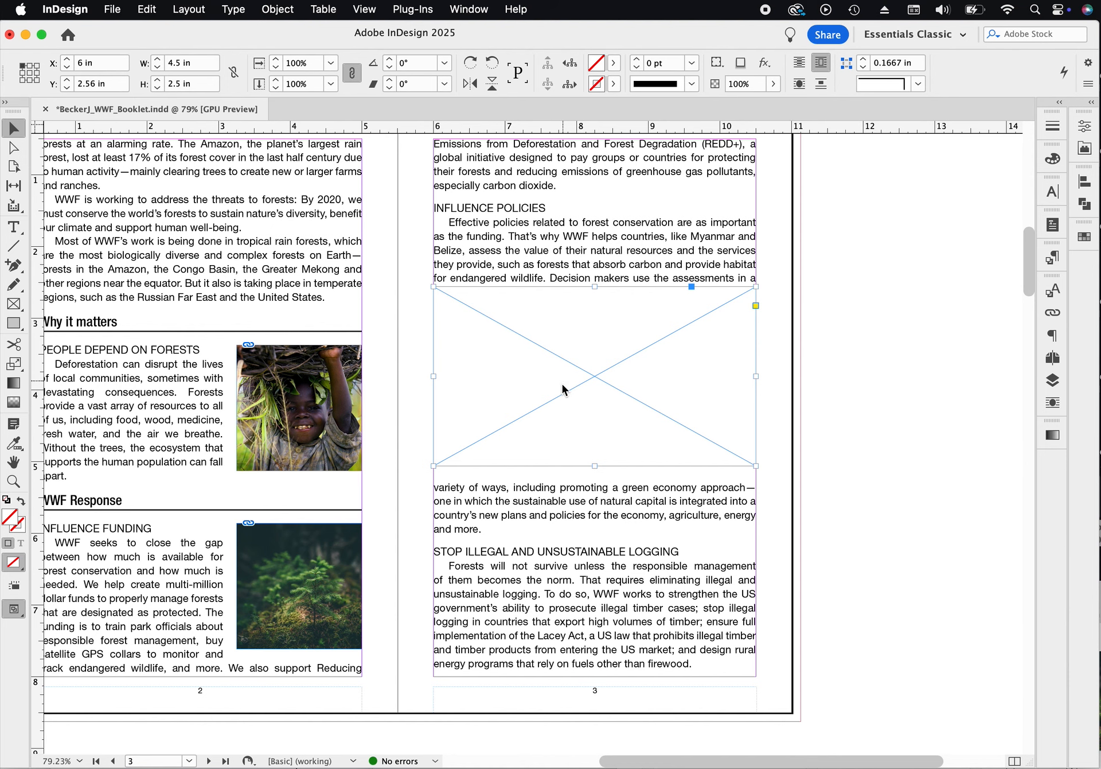
{"action": "key", "text": "super+d"}
{"action": "left_click", "coordinate": [833, 197]}
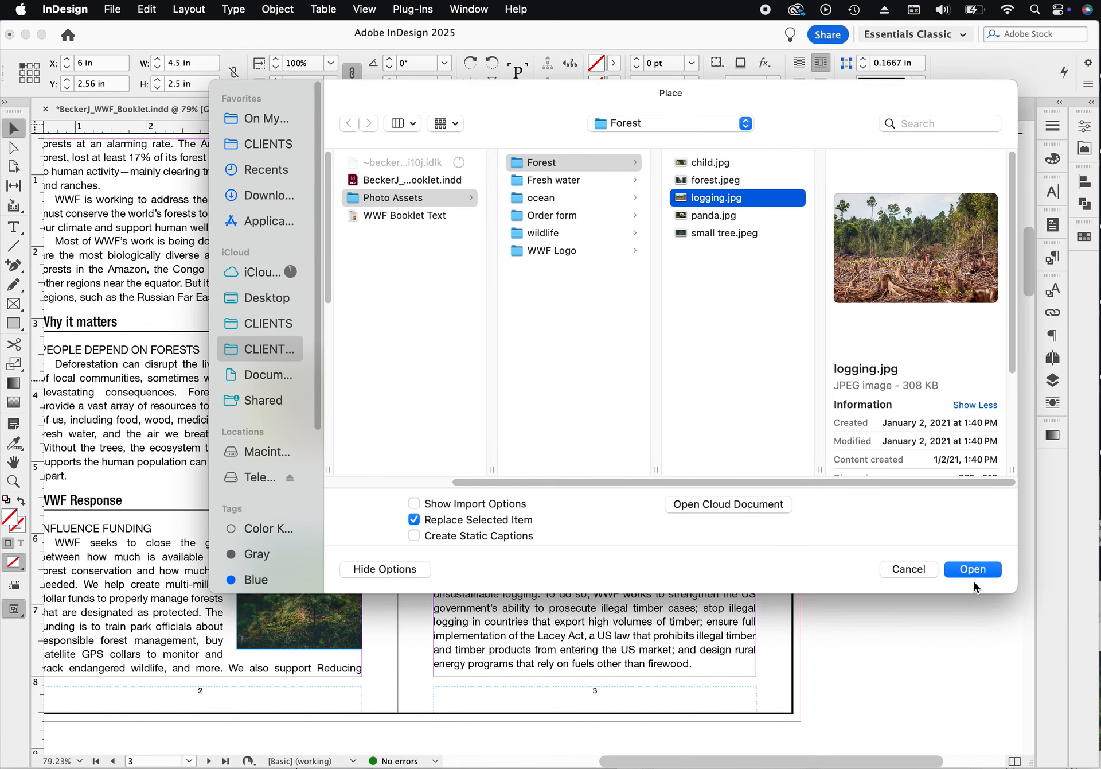
{"action": "left_click", "coordinate": [974, 569]}
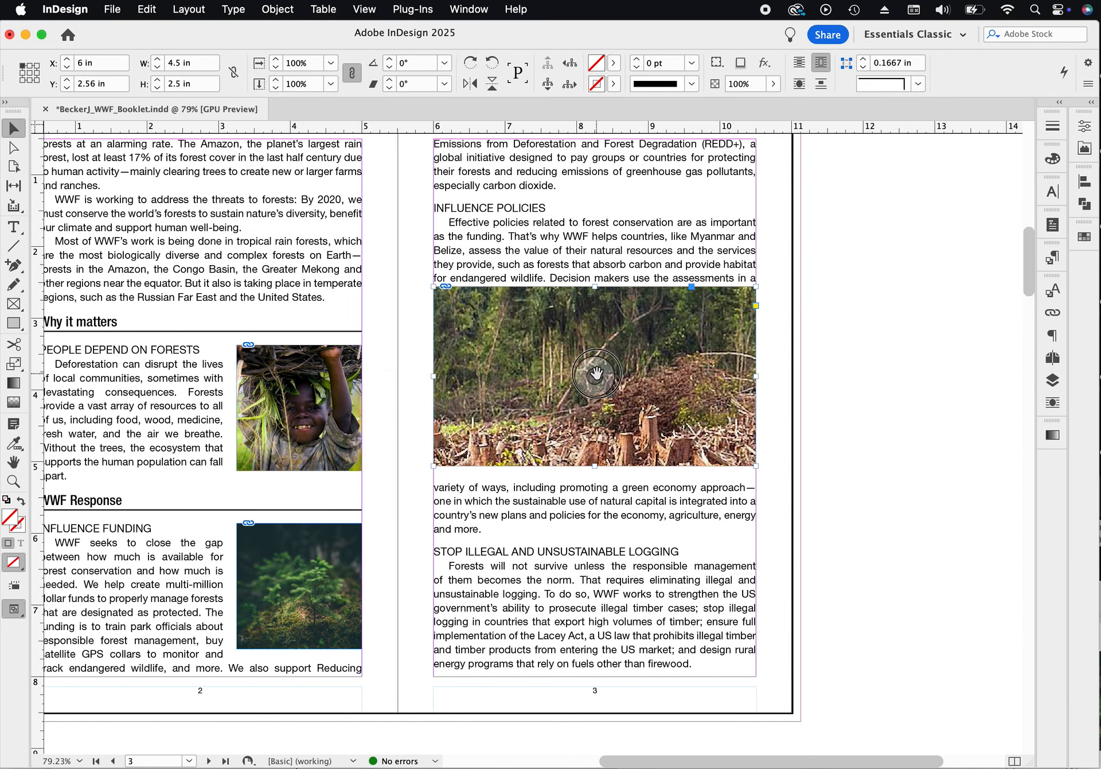
- Fit the logging image to fill its frame proportionally
{"action": "left_click", "coordinate": [595, 376]}
{"action": "left_click", "coordinate": [279, 9]}
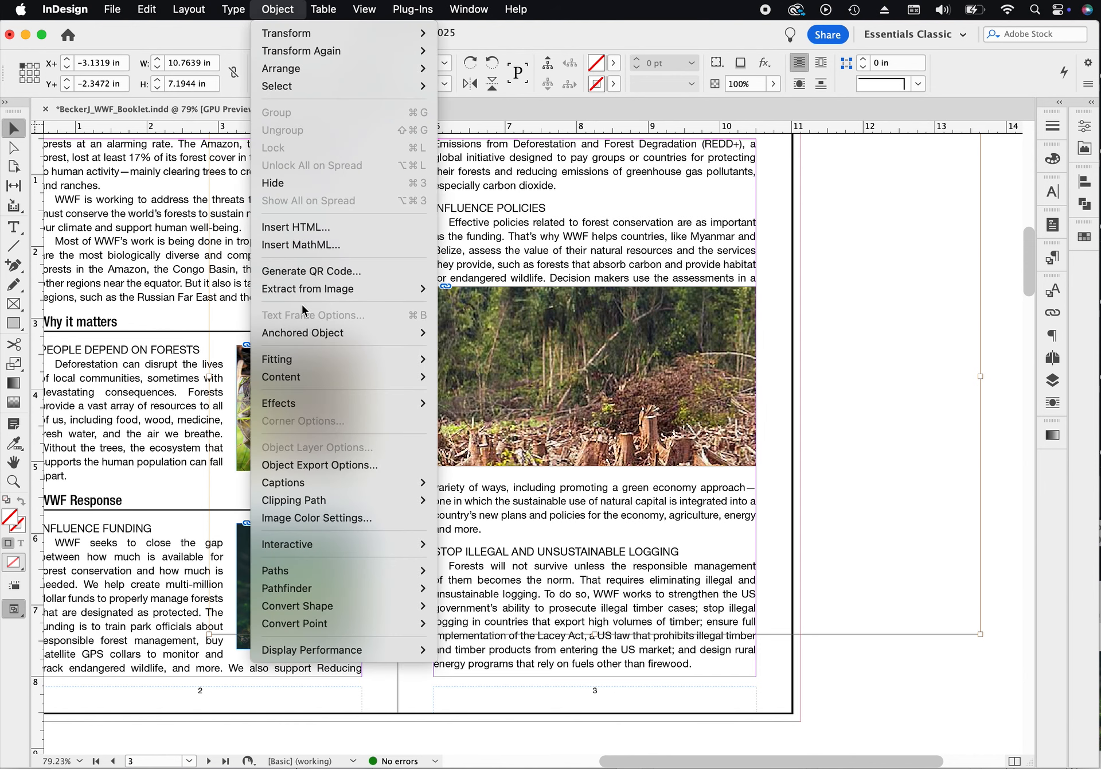
{"action": "mouse_move", "coordinate": [298, 360]}
{"action": "left_click", "coordinate": [462, 364]}
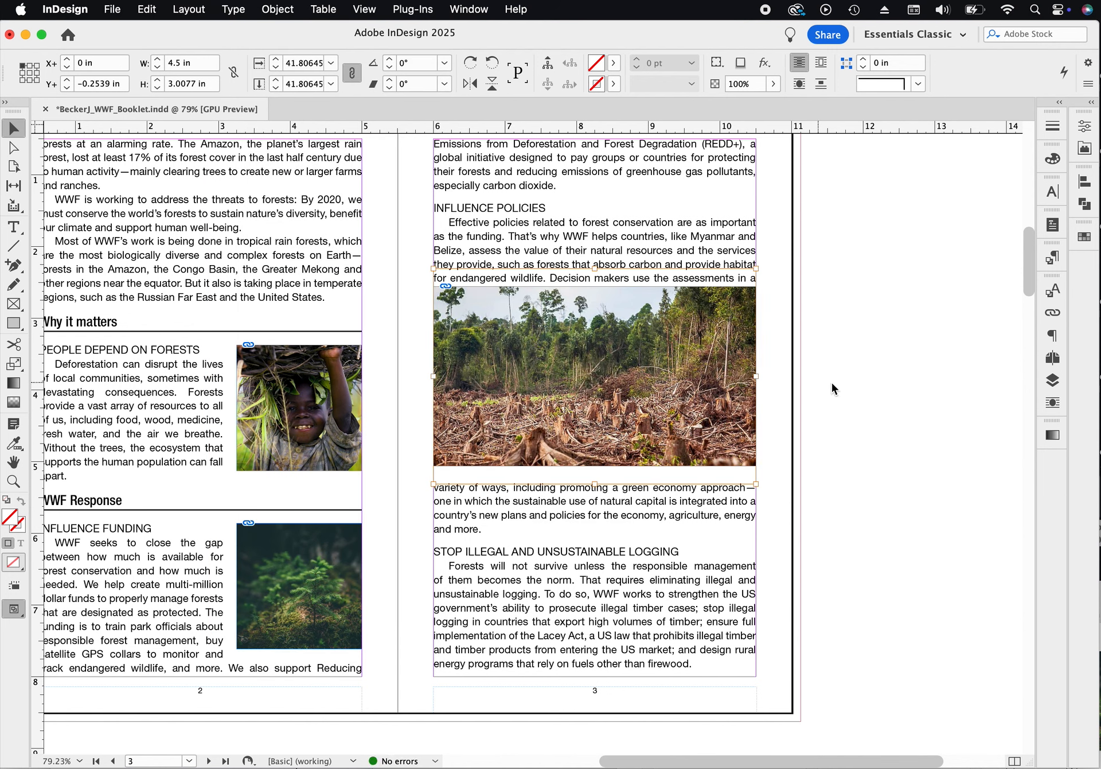
{"action": "key", "text": "Escape"}
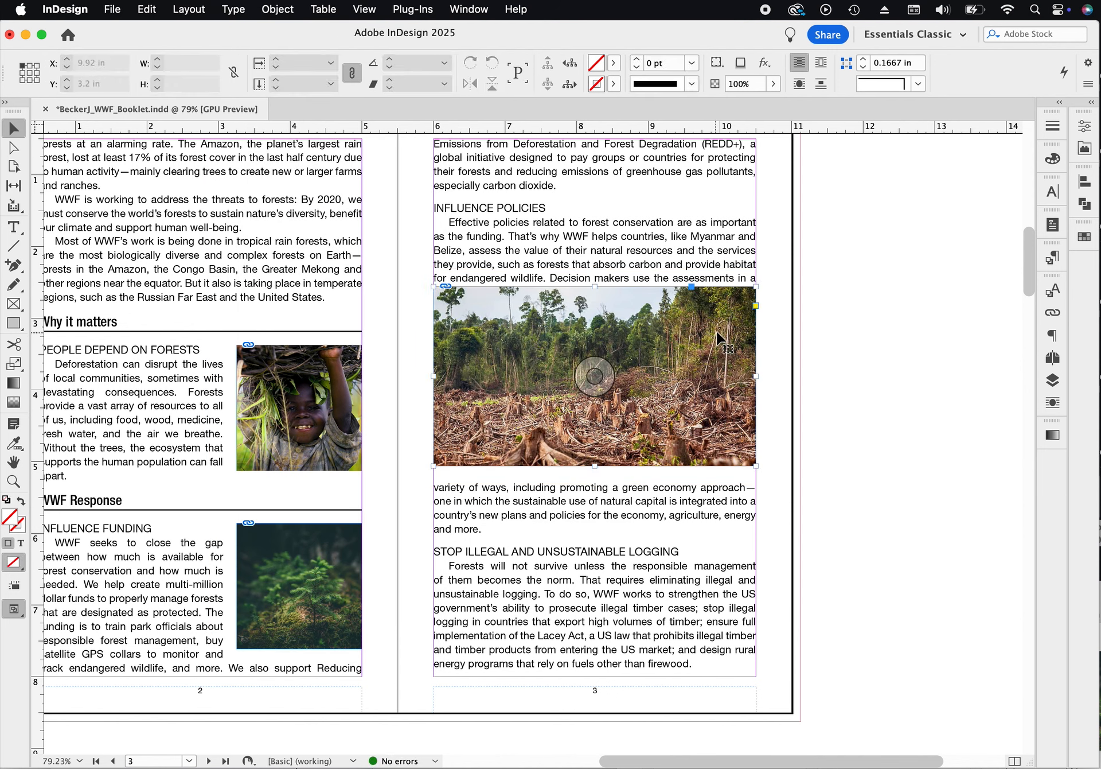
{"action": "left_click", "coordinate": [594, 374]}
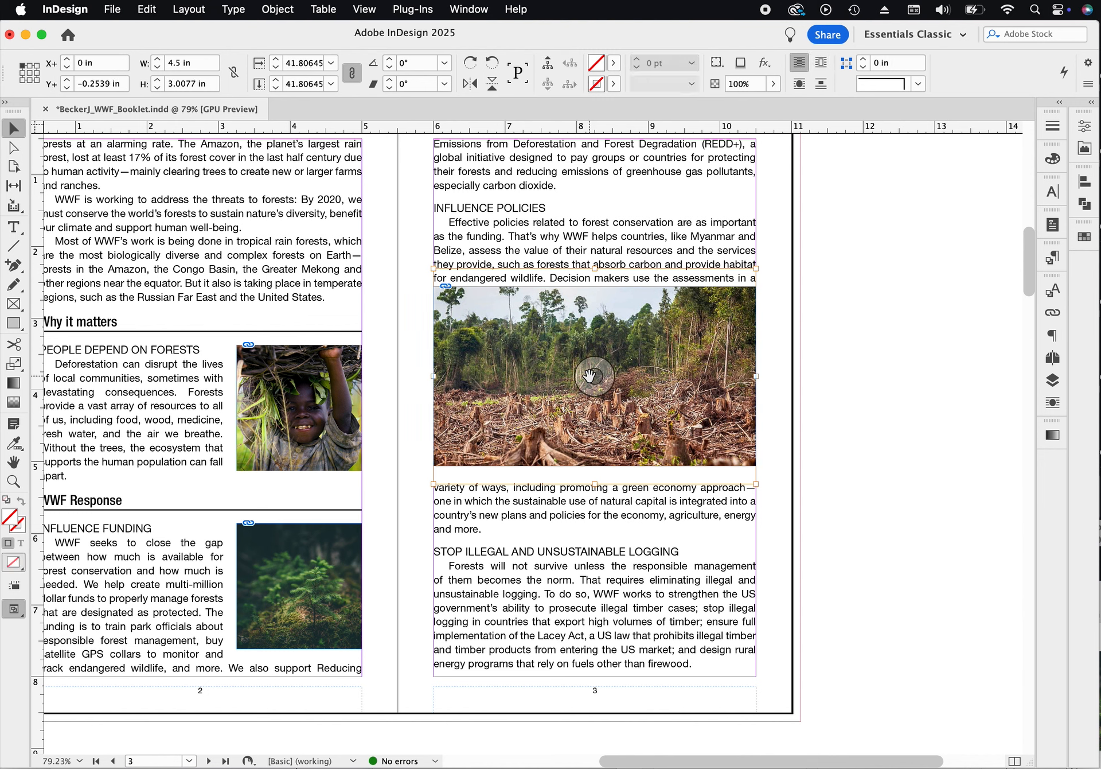
{"action": "key", "text": "Down"}
{"action": "key", "text": "Down"}
{"action": "key", "text": "Down"}
{"action": "key", "text": "Down"}
{"action": "key", "text": "Down"}
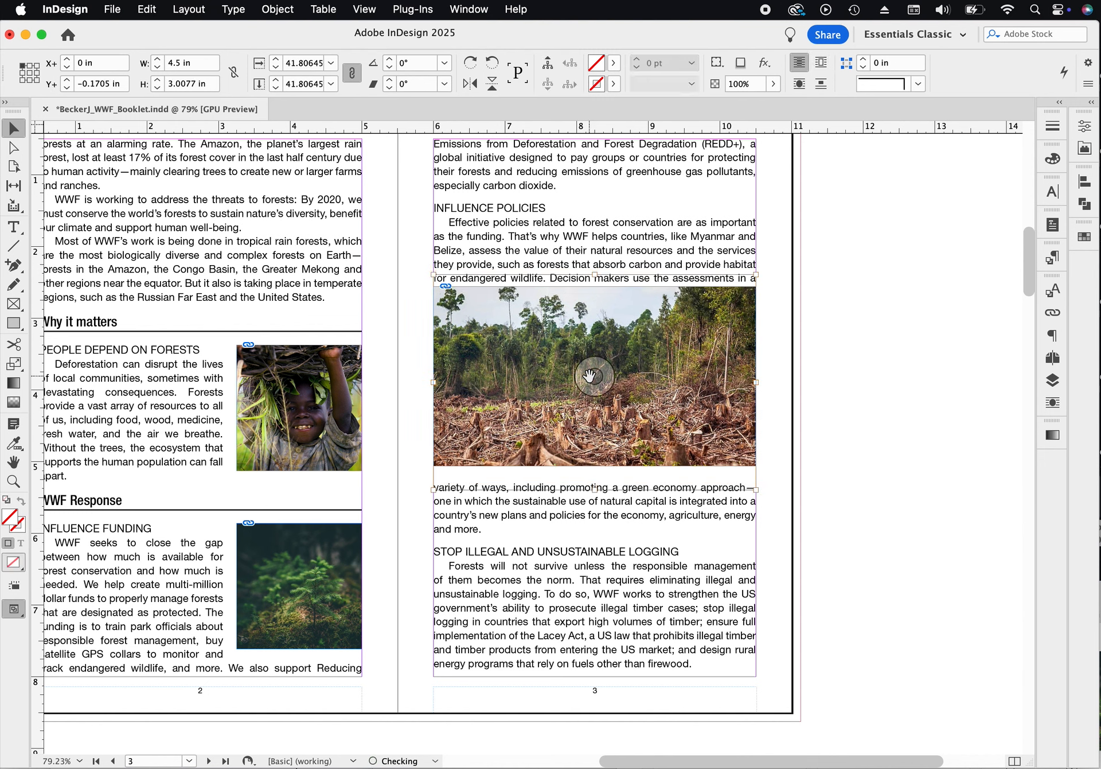
{"action": "key", "text": "Up"}
{"action": "key", "text": "Up"}
{"action": "key", "text": "Up"}
{"action": "key", "text": "Up"}
{"action": "key", "text": "Up"}
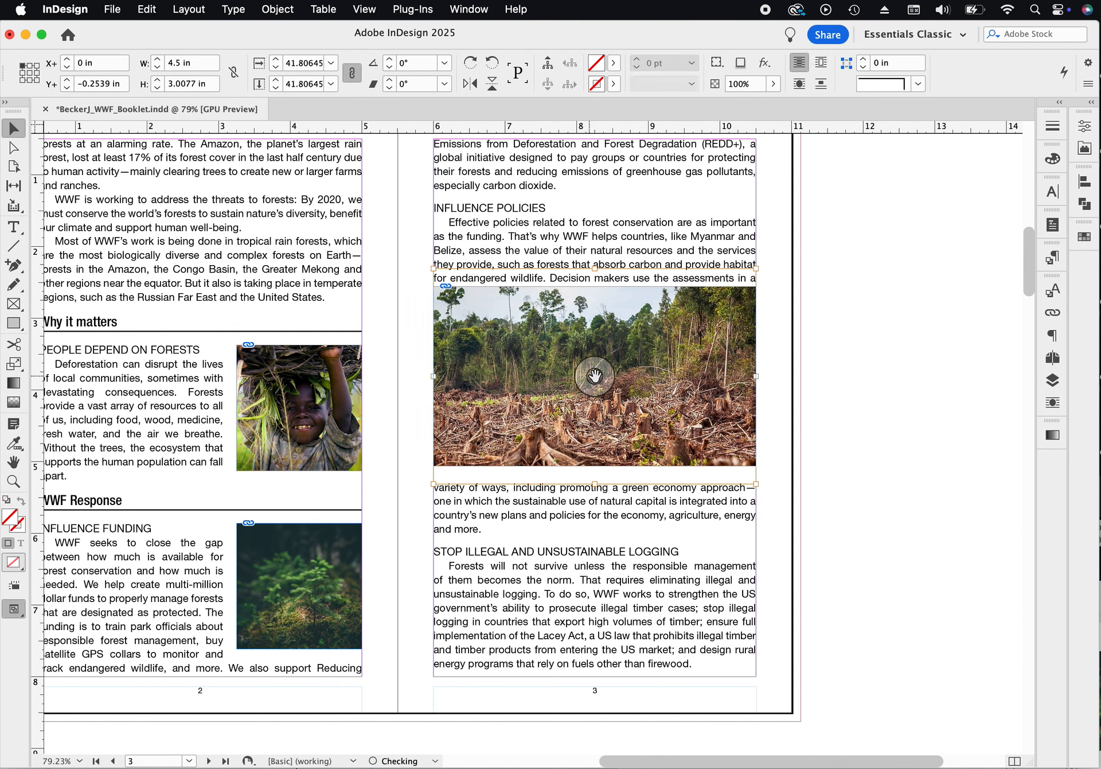
- Move the logging photo frame down below the 'and more.' paragraph, to about Y 3.39 in
{"action": "left_click", "coordinate": [832, 354]}
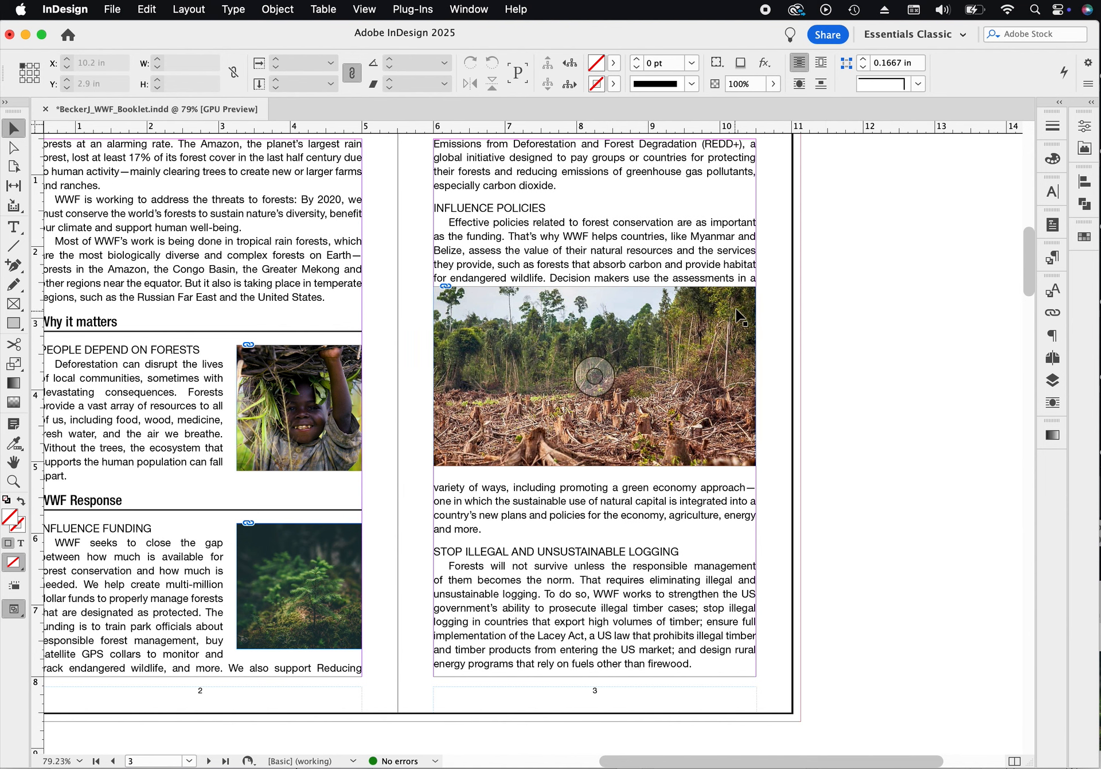
{"action": "left_click_drag", "start_coordinate": [740, 314], "coordinate": [734, 379]}
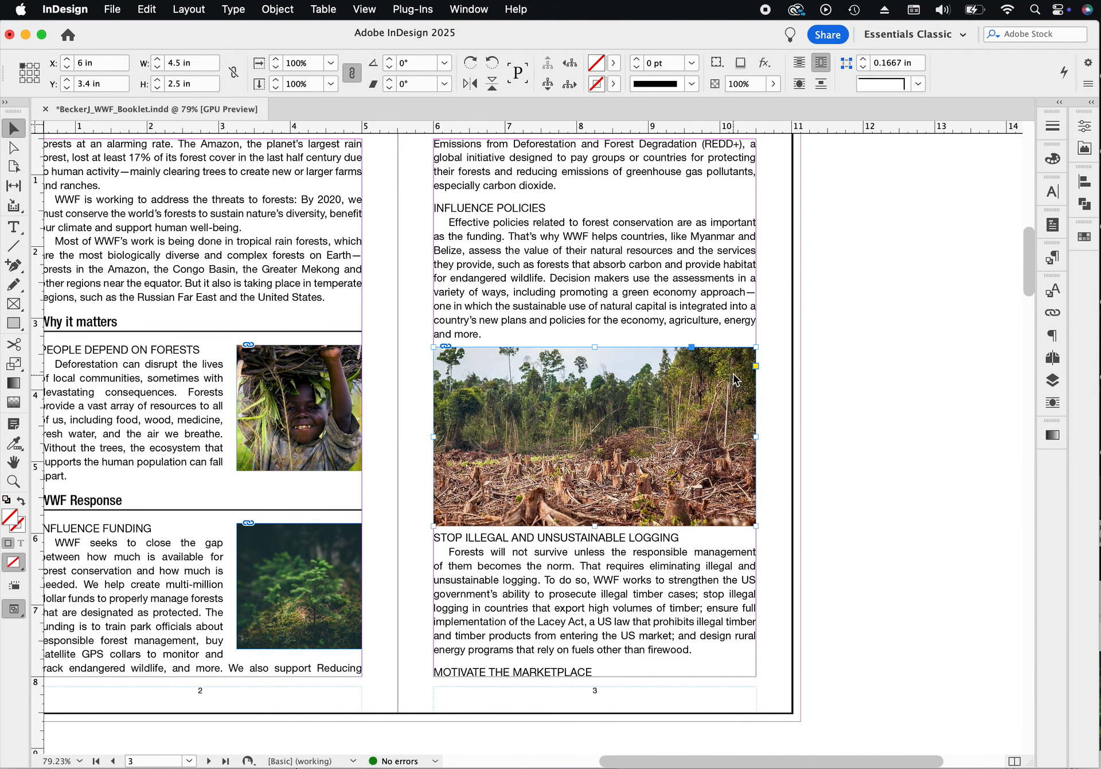
{"action": "key", "text": "Up"}
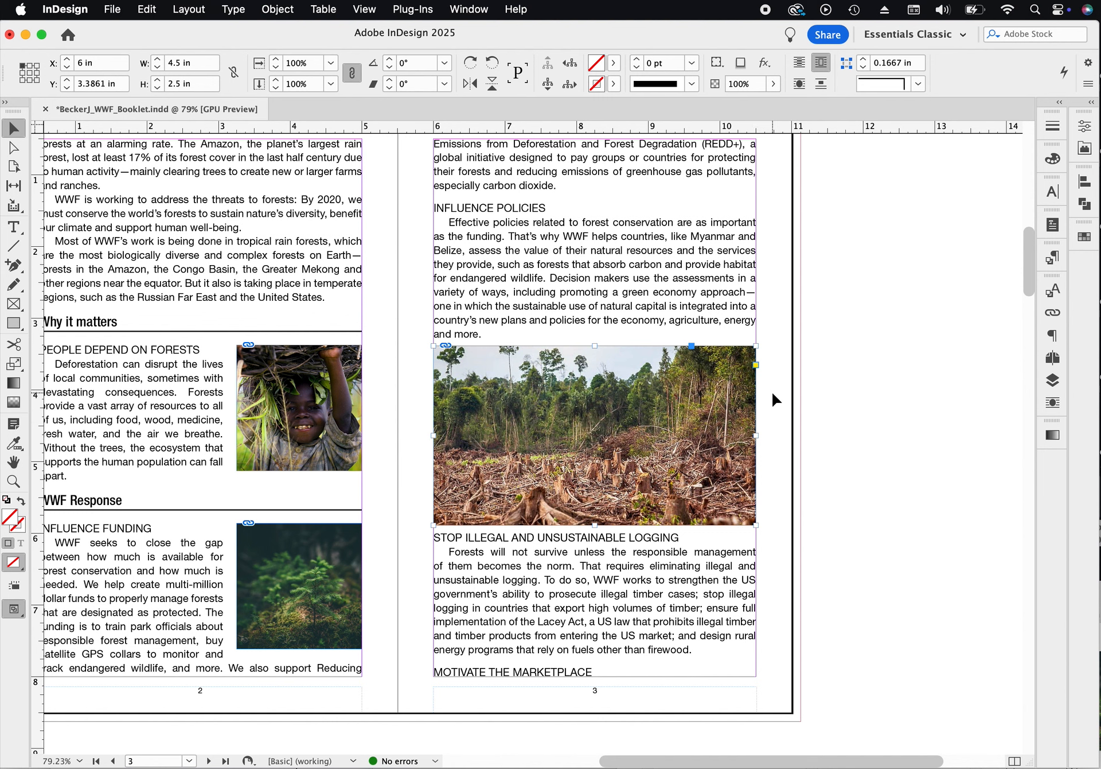
- Draw a text frame on the pasteboard and type 'Logging is the process of cutting, processing, and moving trees to a location for transport.'
{"action": "scroll", "coordinate": [820, 371], "scroll_direction": "right", "scroll_amount": 5}
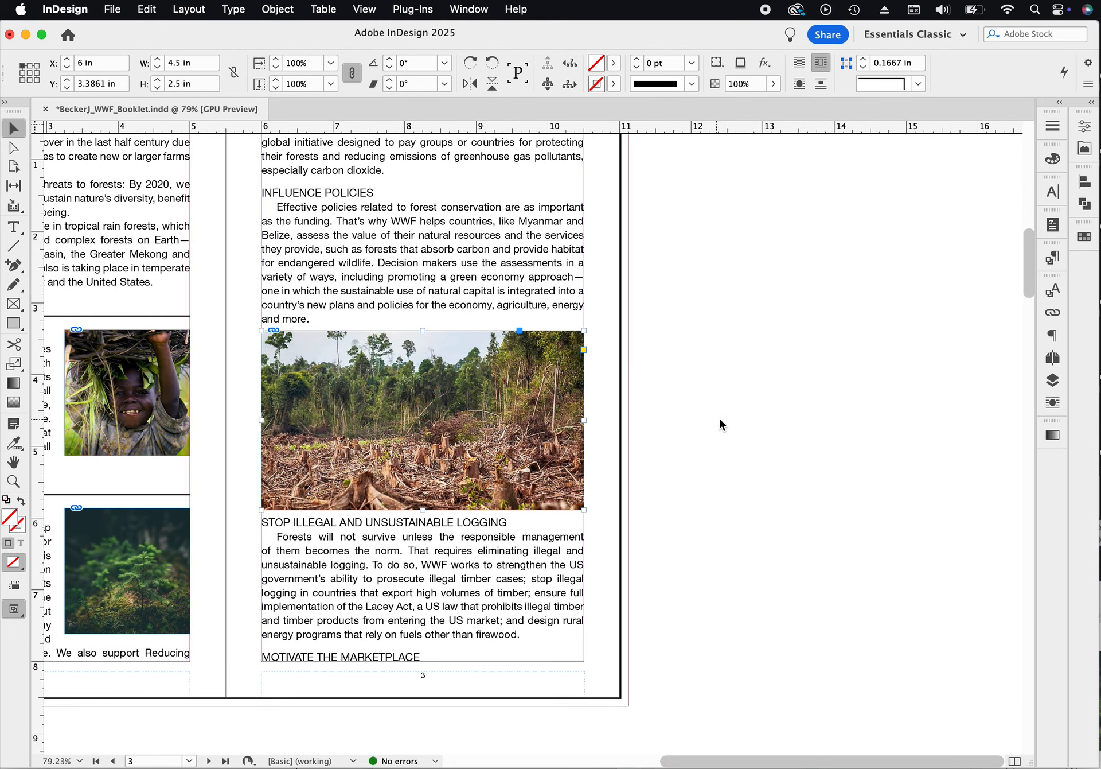
{"action": "left_click", "coordinate": [14, 226]}
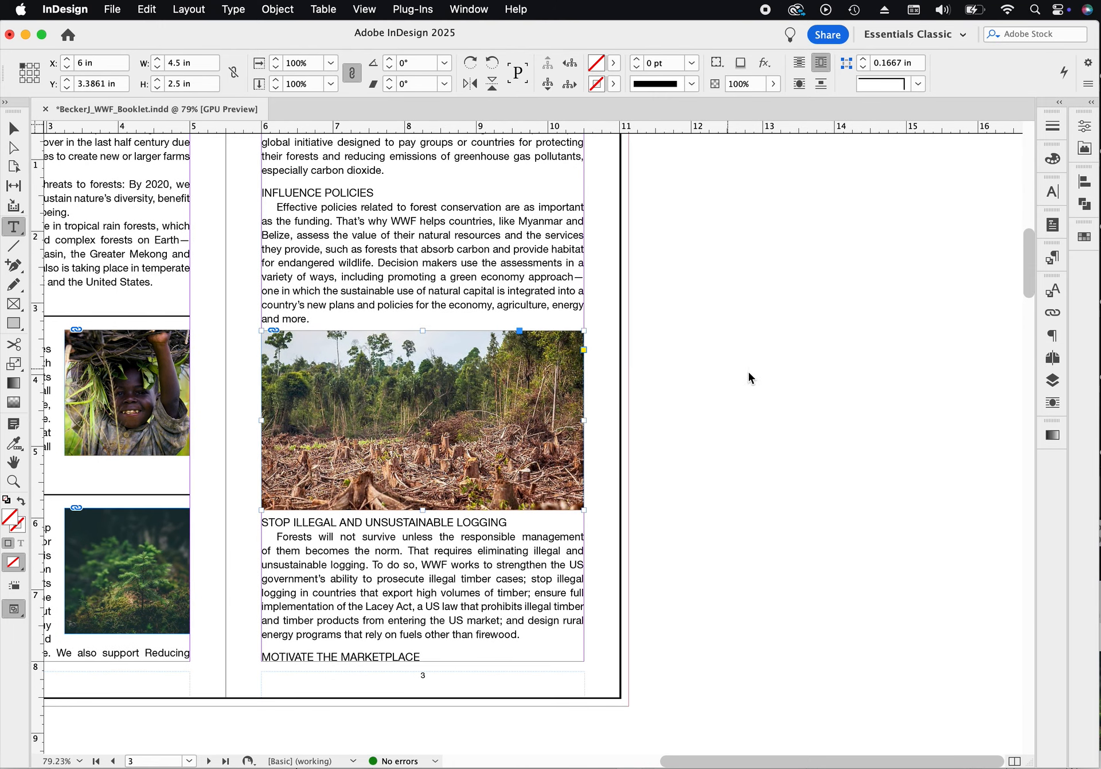
{"action": "left_click_drag", "start_coordinate": [647, 355], "coordinate": [888, 465]}
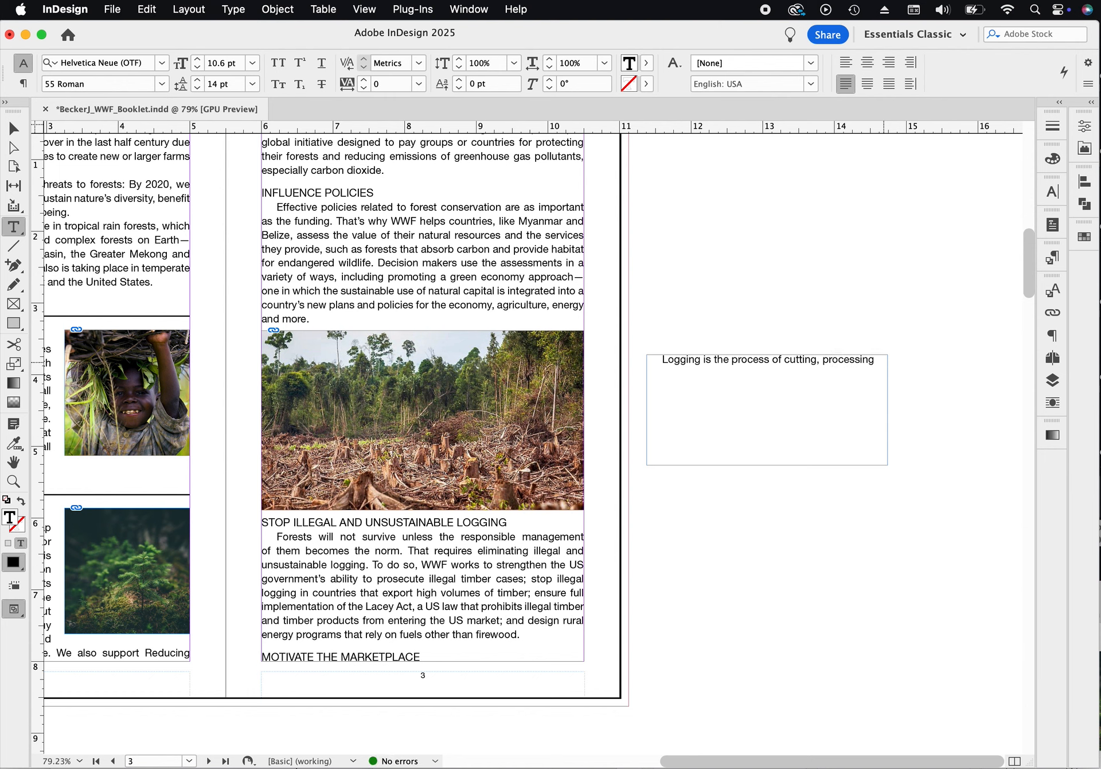
{"action": "type", "text": ", and moving trees to a location"}
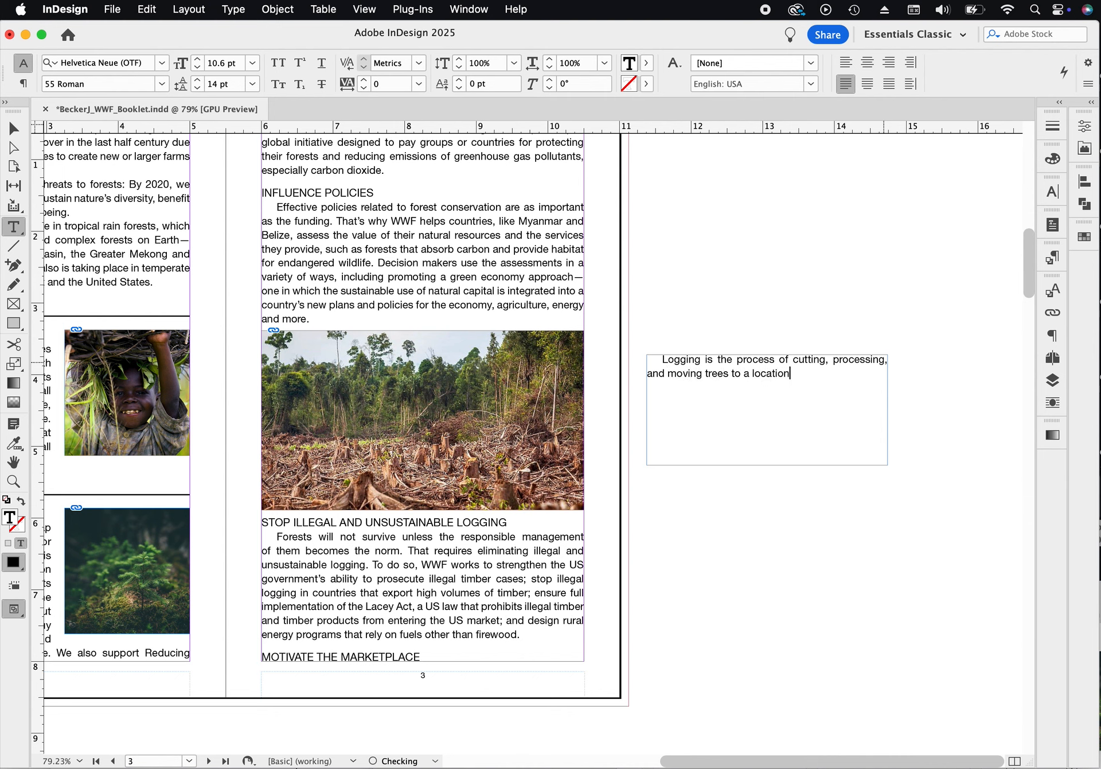
{"action": "type", "text": "for transport."}
- Set the caption text to 9 pt type with 10 pt leading
{"action": "left_click_drag", "start_coordinate": [859, 371], "coordinate": [644, 358]}
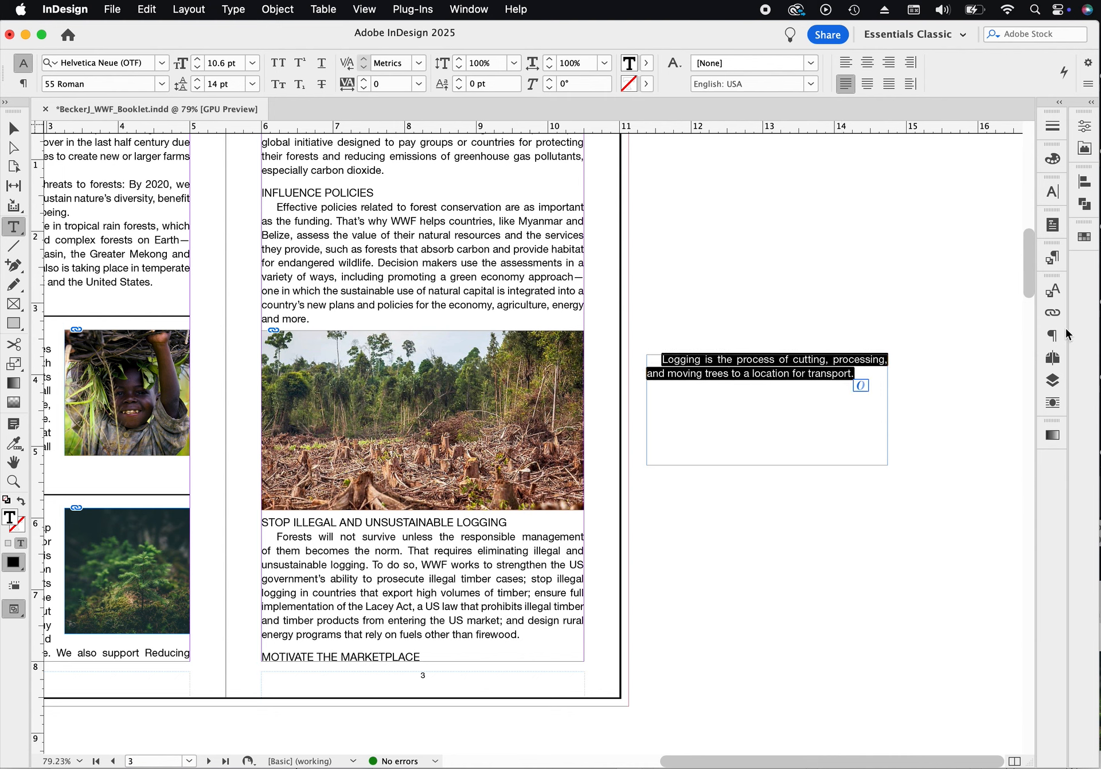
{"action": "left_click", "coordinate": [1051, 257]}
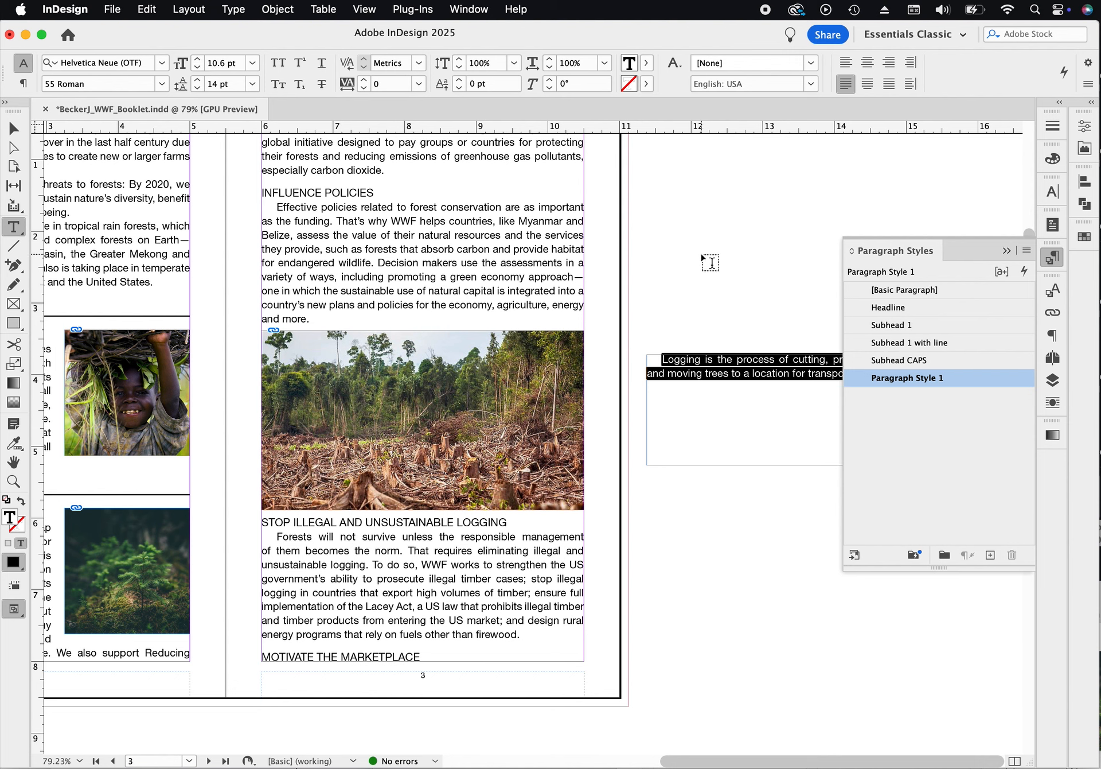
{"action": "left_click", "coordinate": [197, 66]}
{"action": "left_click", "coordinate": [198, 67]}
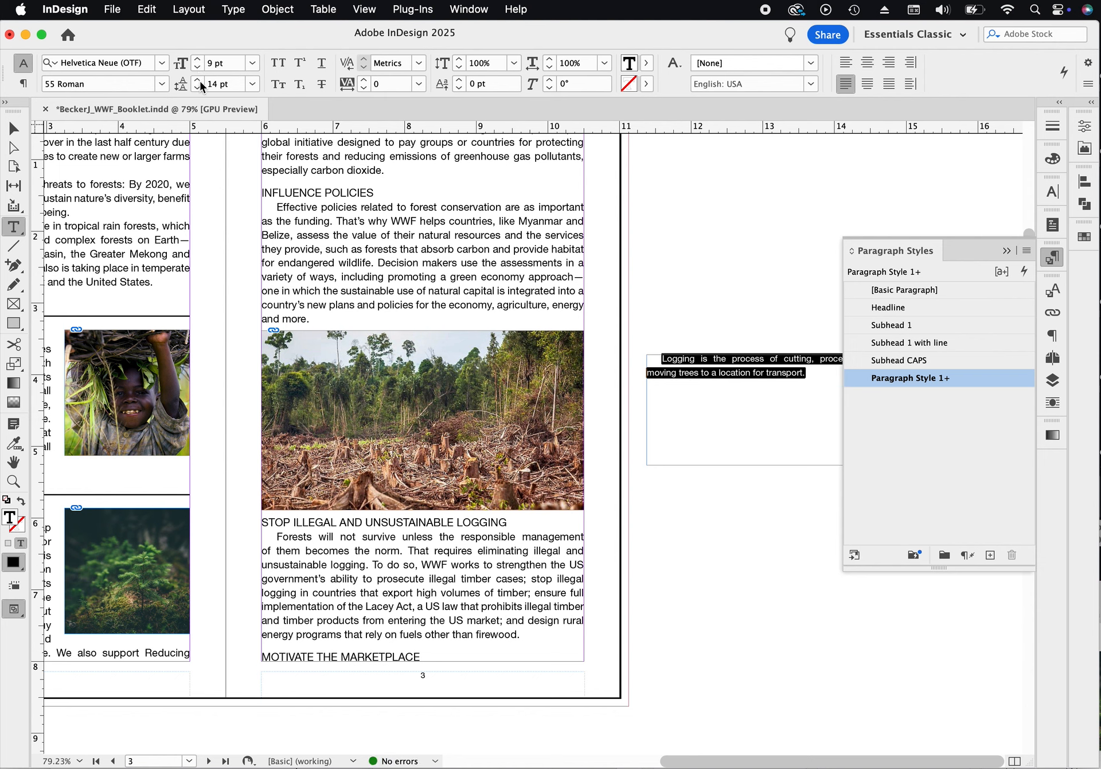
{"action": "left_click", "coordinate": [198, 86]}
{"action": "left_click", "coordinate": [198, 87]}
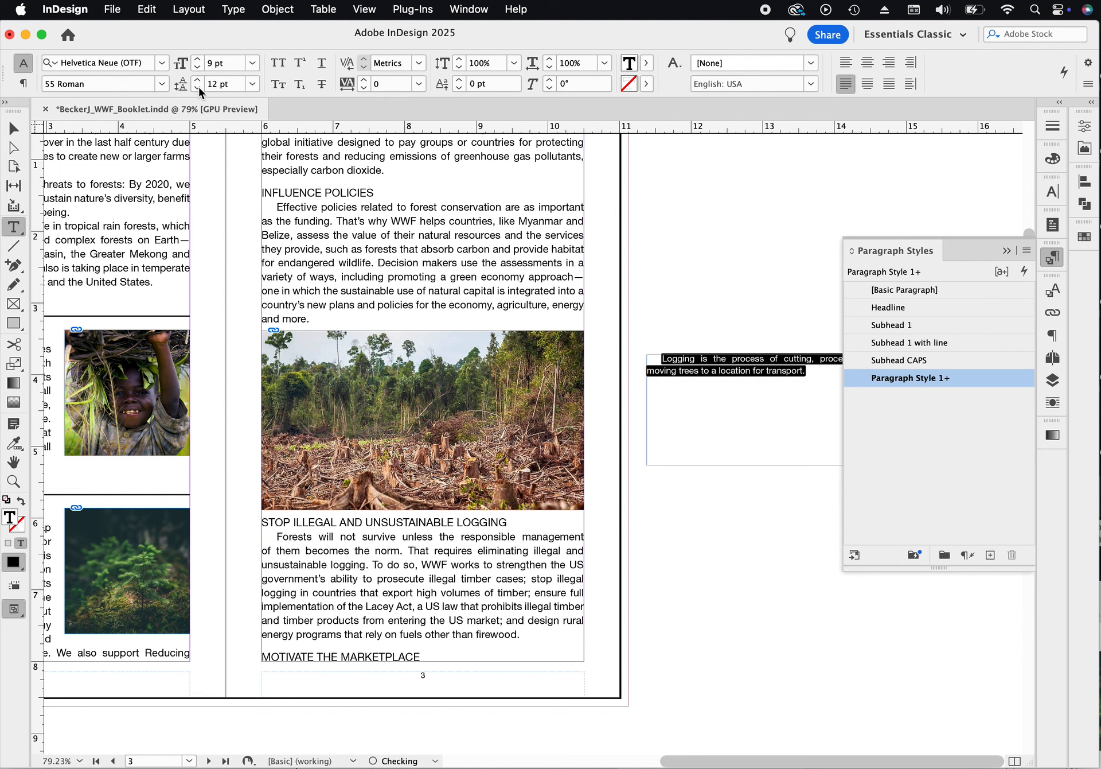
{"action": "left_click", "coordinate": [198, 87]}
{"action": "left_click", "coordinate": [197, 86]}
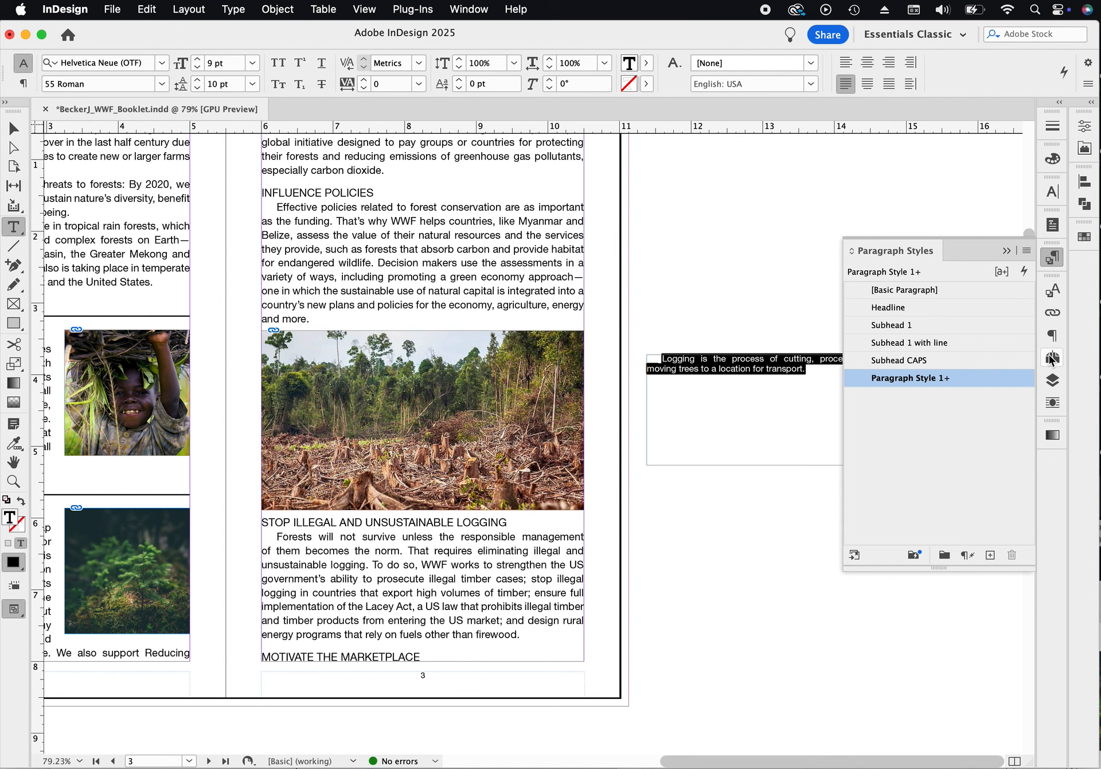
- Set the caption's first-line indent to 0 in and align it left
{"action": "left_click", "coordinate": [1052, 336]}
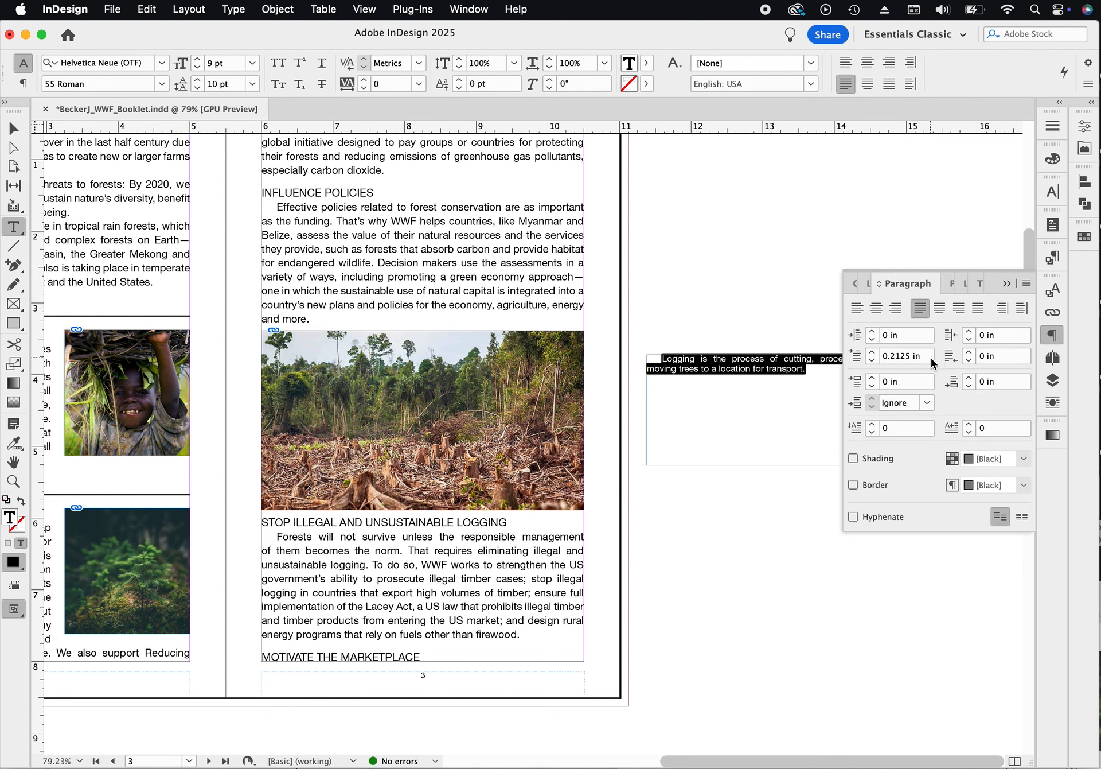
{"action": "left_click", "coordinate": [858, 351]}
{"action": "type", "text": "0"}
{"action": "key", "text": "Return"}
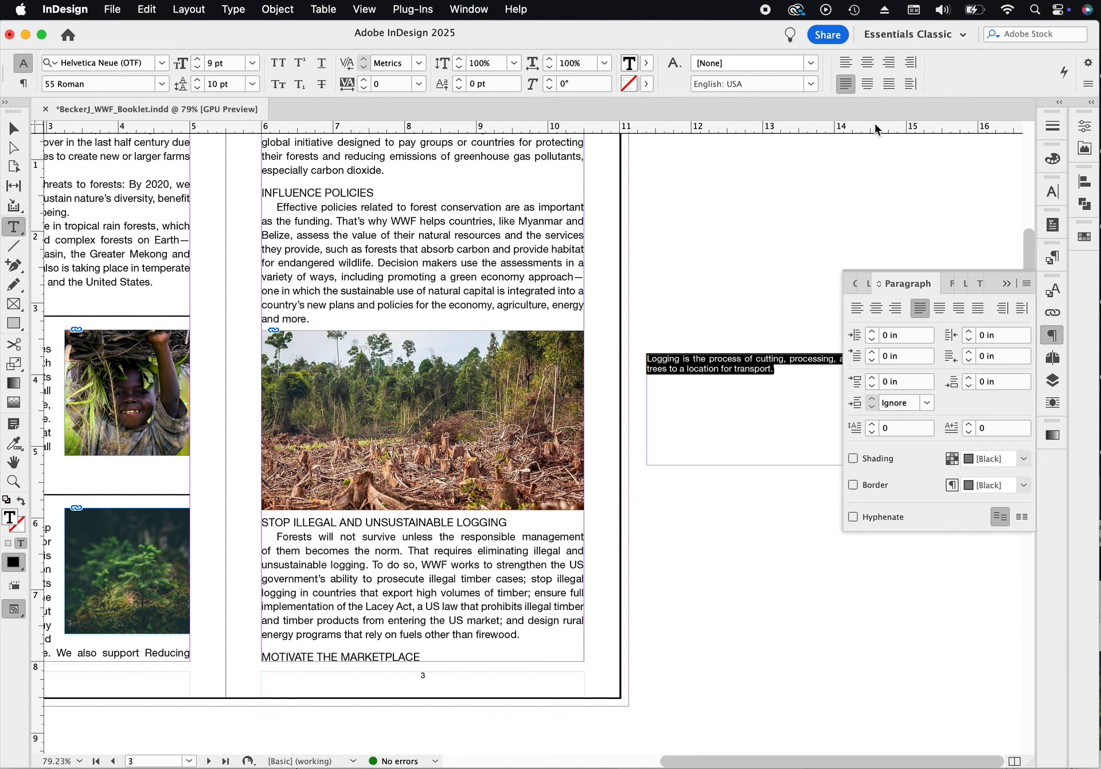
{"action": "left_click", "coordinate": [847, 64]}
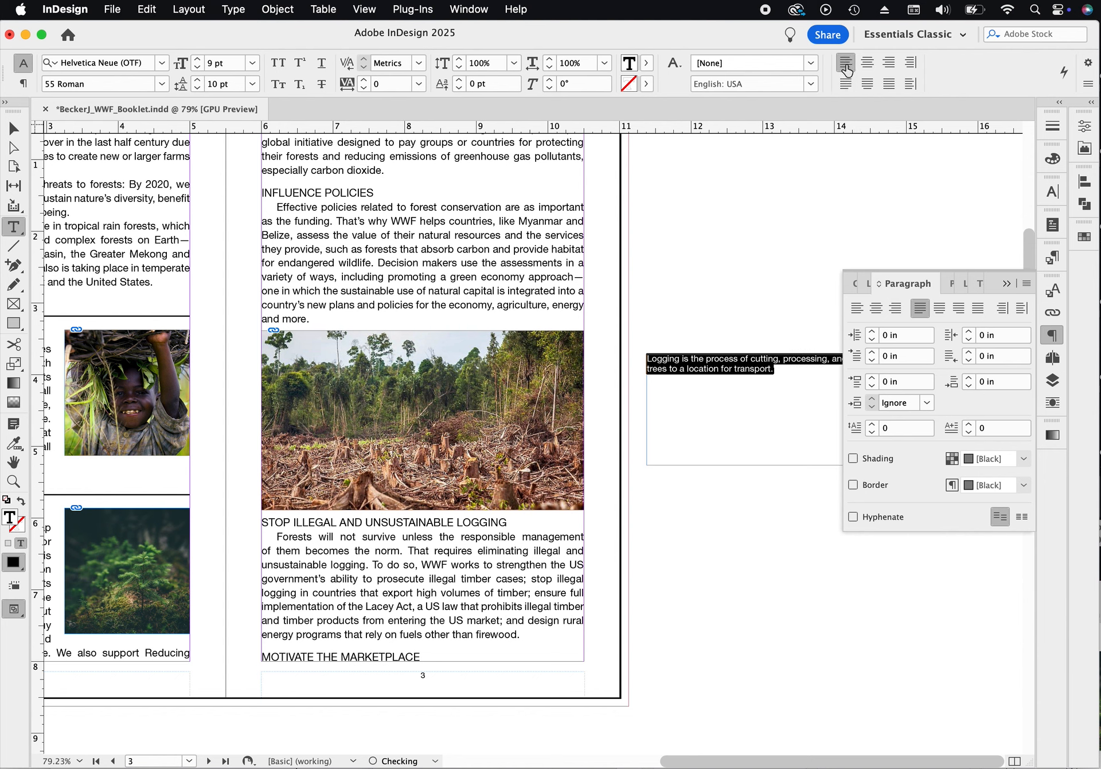
- Create a new paragraph style named captions from the caption's formatting
{"action": "left_click", "coordinate": [1052, 258]}
{"action": "left_click", "coordinate": [1027, 250]}
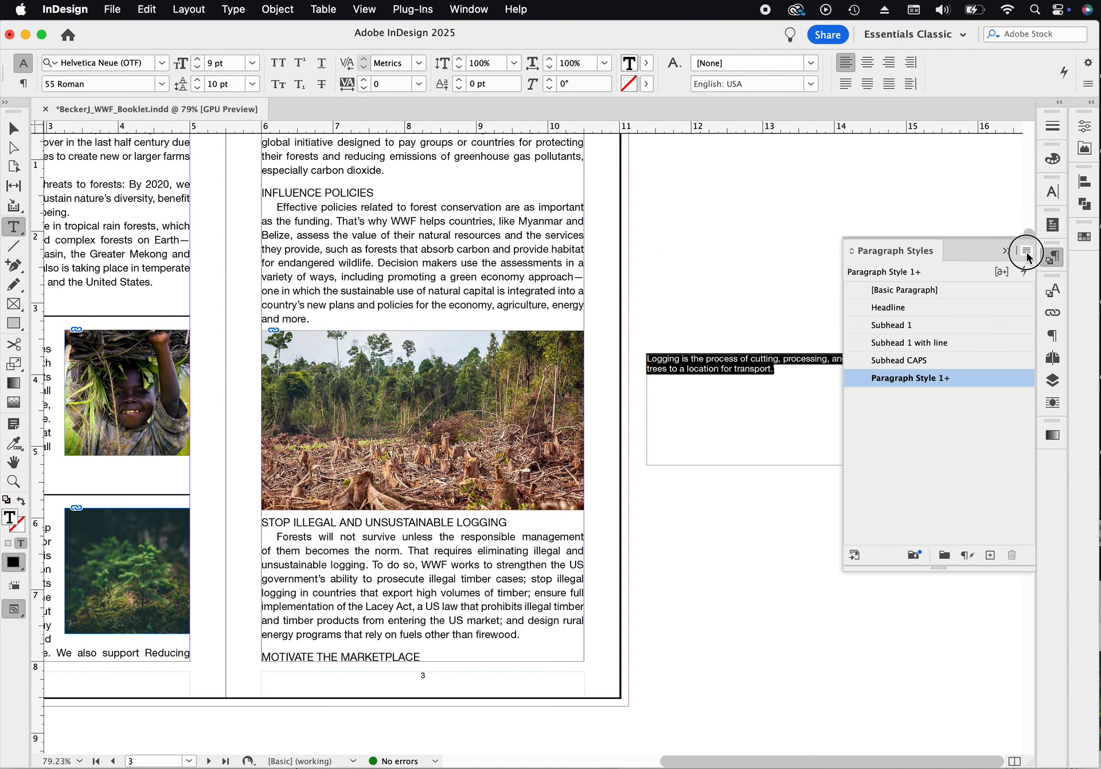
{"action": "left_click", "coordinate": [940, 270]}
{"action": "type", "text": "captions"}
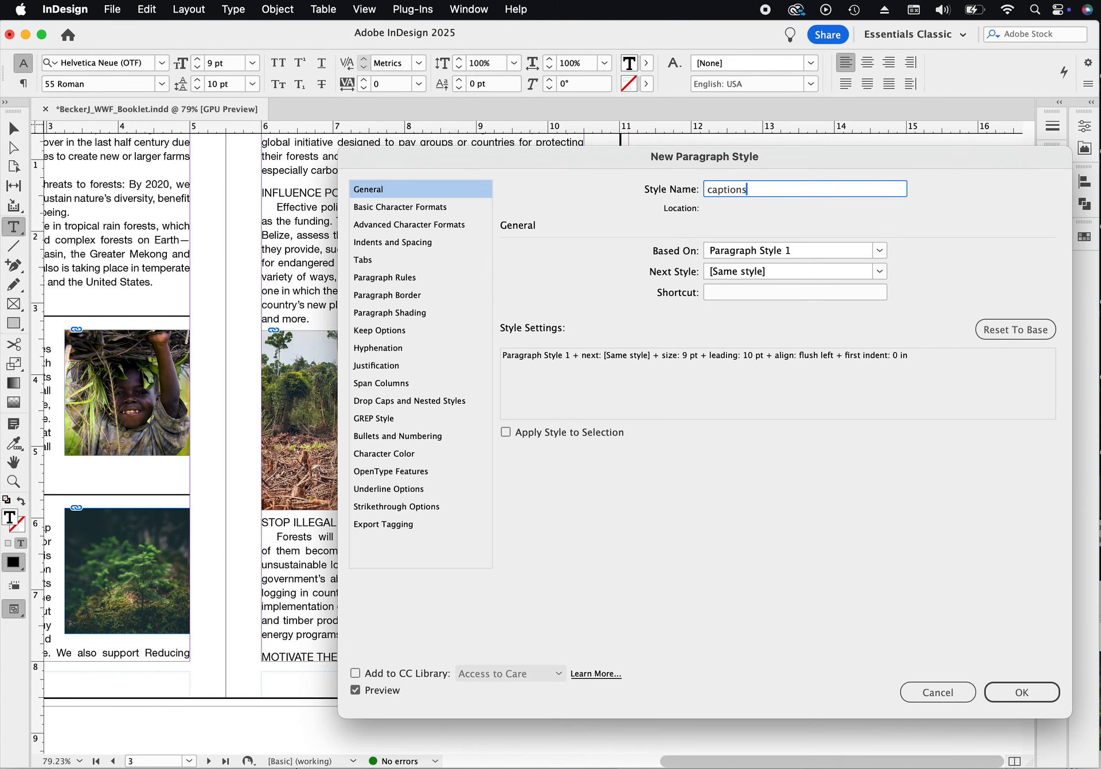
{"action": "key", "text": "Return"}
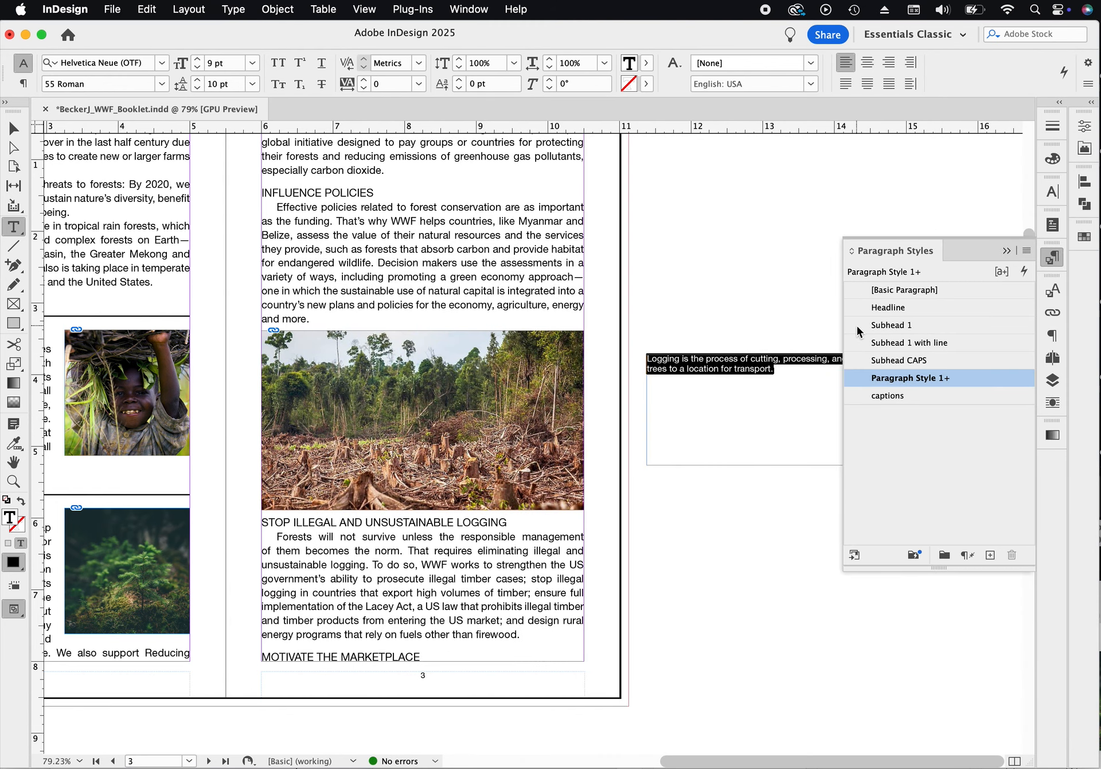
- Move the caption frame onto page 3 and wrap text around its bounding box
{"action": "left_click", "coordinate": [5, 134]}
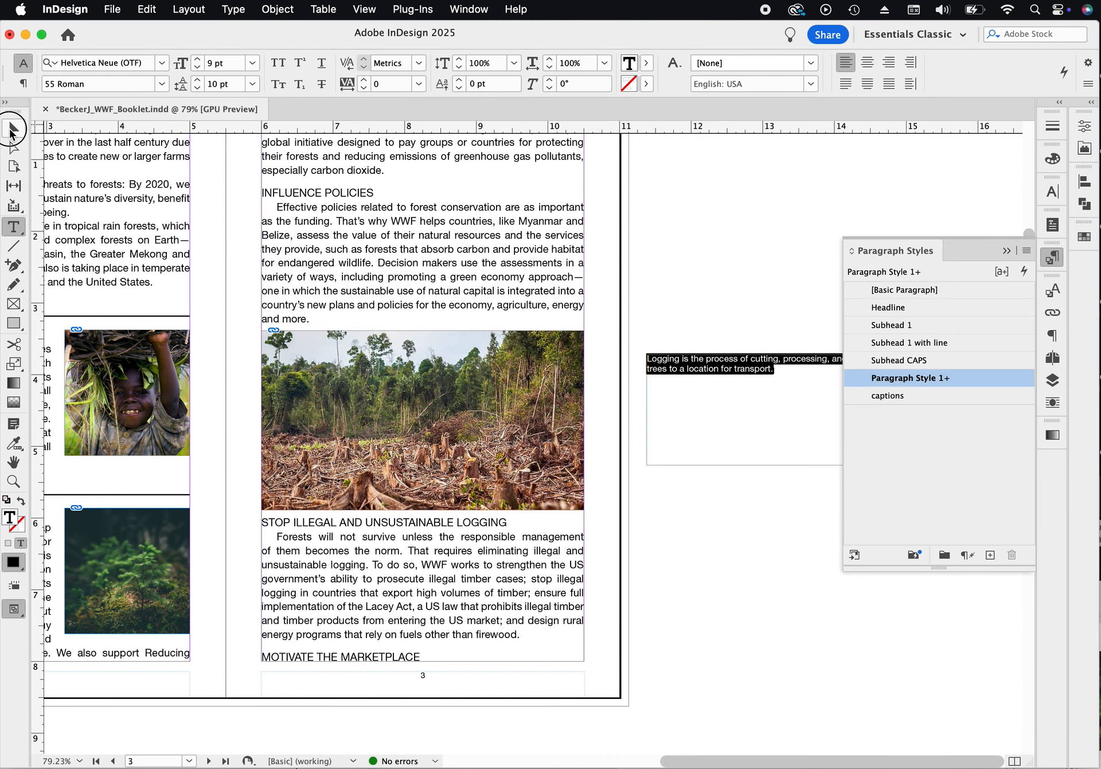
{"action": "left_click", "coordinate": [717, 278]}
{"action": "left_click_drag", "start_coordinate": [733, 371], "coordinate": [620, 385]}
{"action": "left_click_drag", "start_coordinate": [682, 404], "coordinate": [676, 308]}
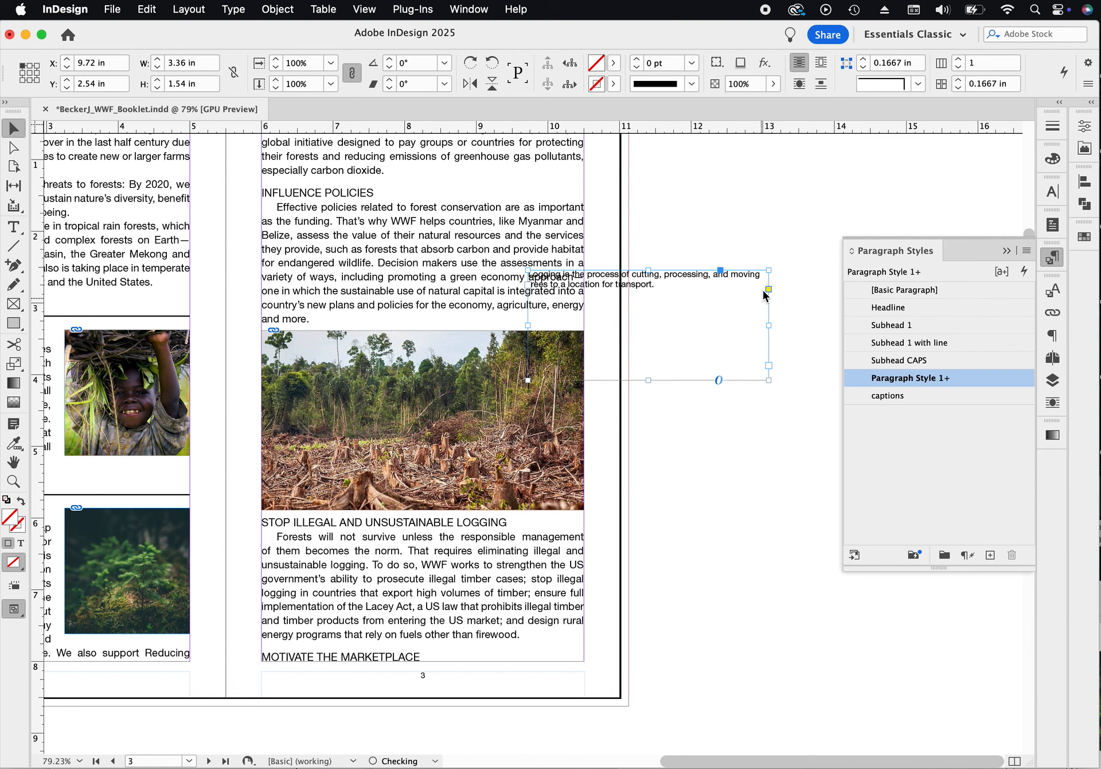
{"action": "left_click", "coordinate": [822, 67]}
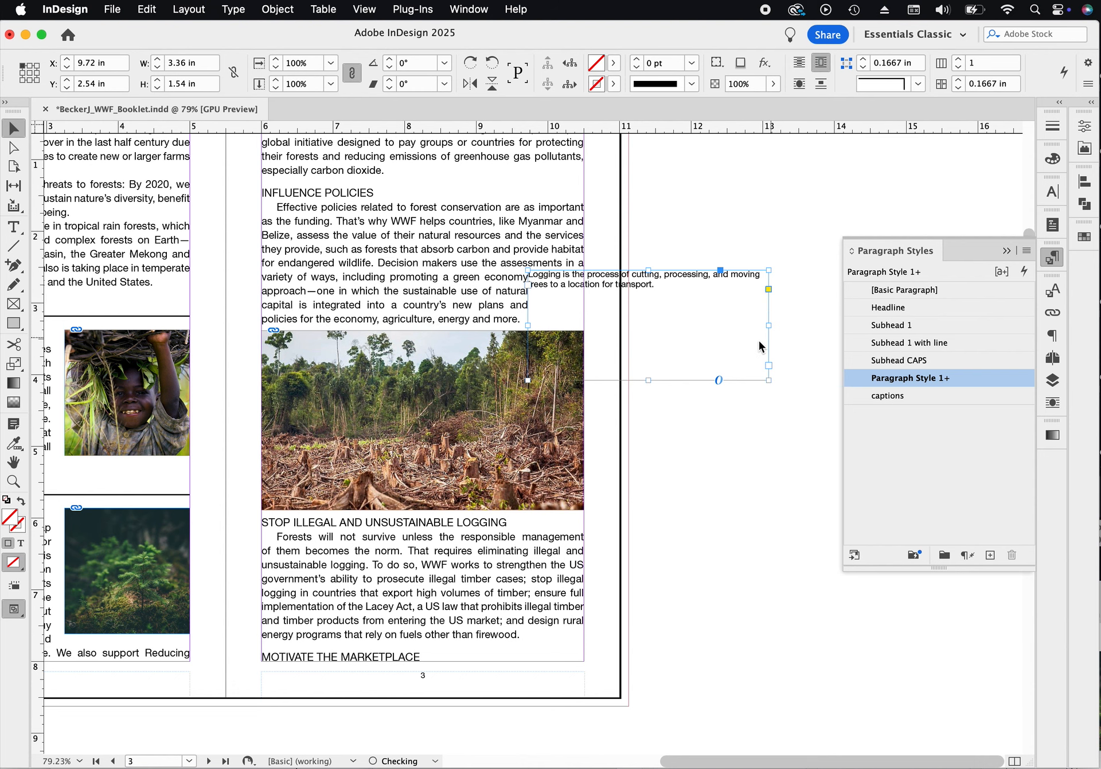
- Position the caption frame directly under the logging photo, 4.5 in wide, and shorten it to about 0.42 in
{"action": "left_click_drag", "start_coordinate": [768, 379], "coordinate": [552, 518]}
{"action": "left_click", "coordinate": [552, 518]}
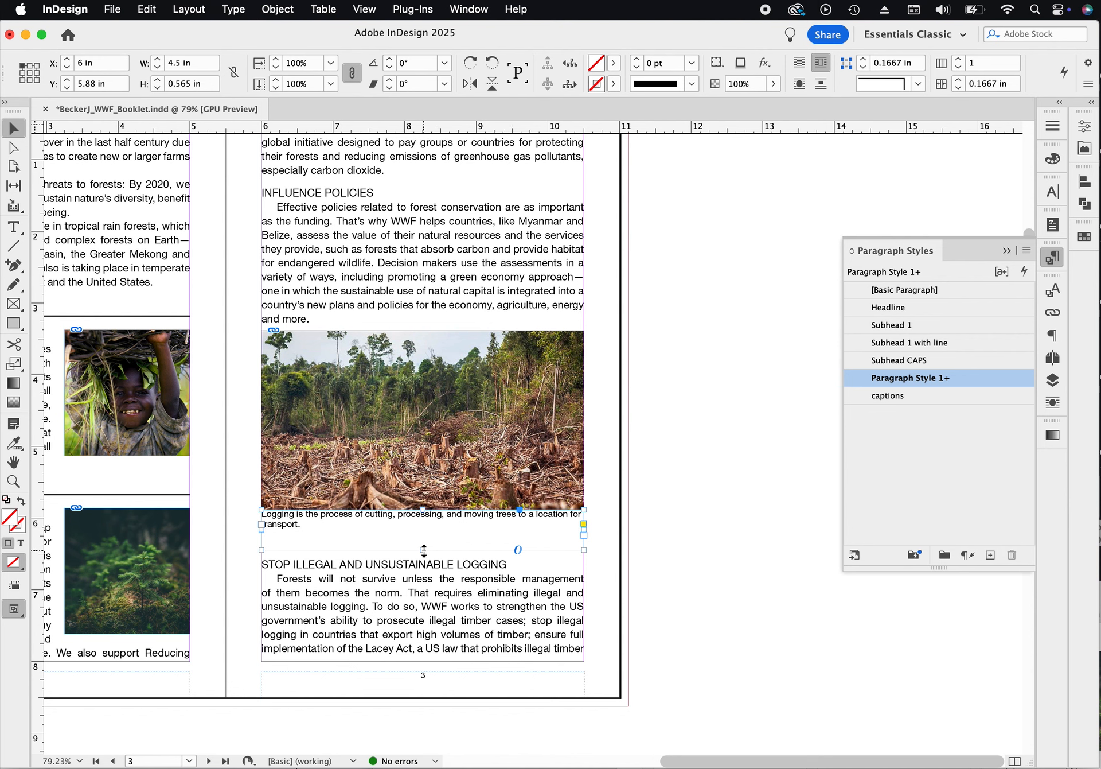
{"action": "left_click_drag", "start_coordinate": [423, 550], "coordinate": [429, 538]}
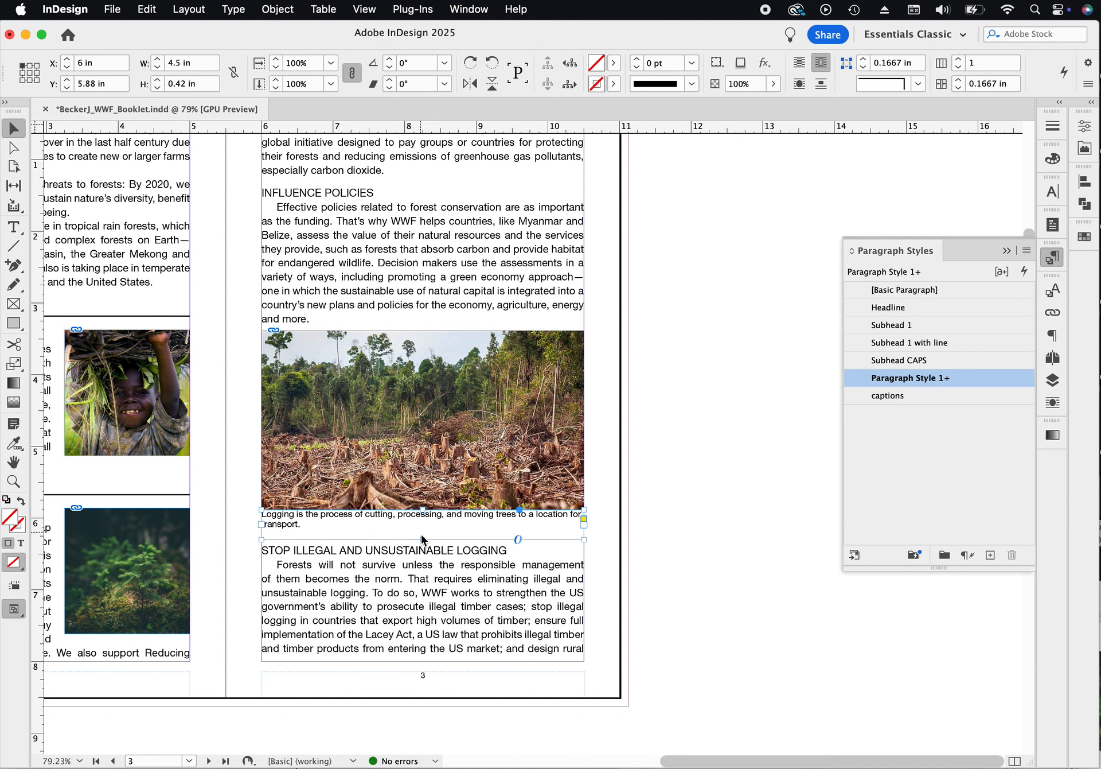
{"action": "left_click_drag", "start_coordinate": [423, 539], "coordinate": [424, 537]}
{"action": "left_click_drag", "start_coordinate": [422, 511], "coordinate": [423, 517]}
- Adjust the caption frame to about Y 5.9 in with a 0.4 in height
{"action": "left_click", "coordinate": [721, 532]}
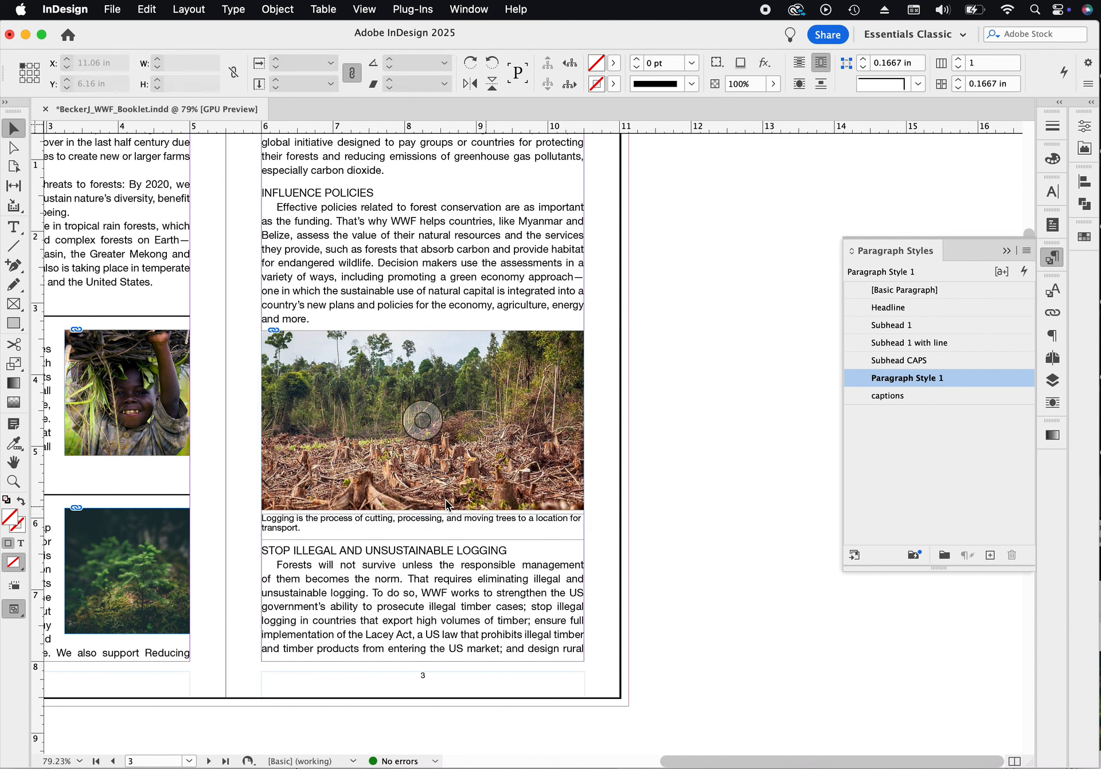
{"action": "left_click", "coordinate": [420, 522]}
{"action": "left_click_drag", "start_coordinate": [423, 512], "coordinate": [424, 511]}
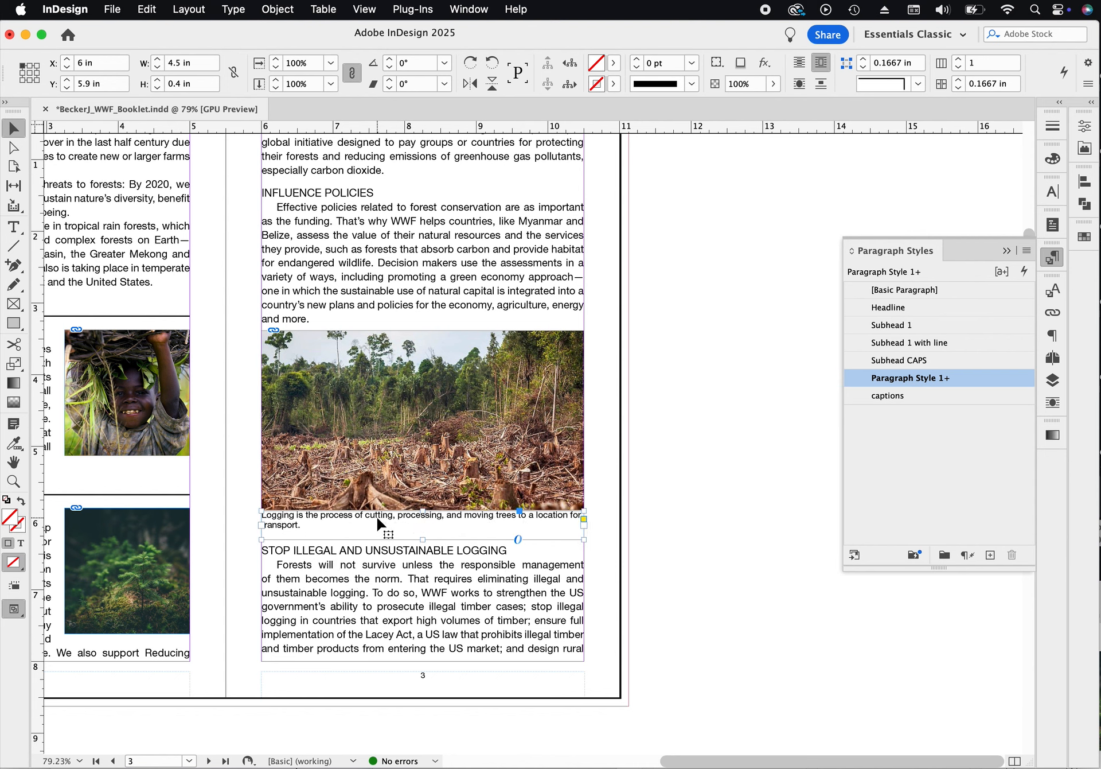
{"action": "left_click", "coordinate": [274, 10]}
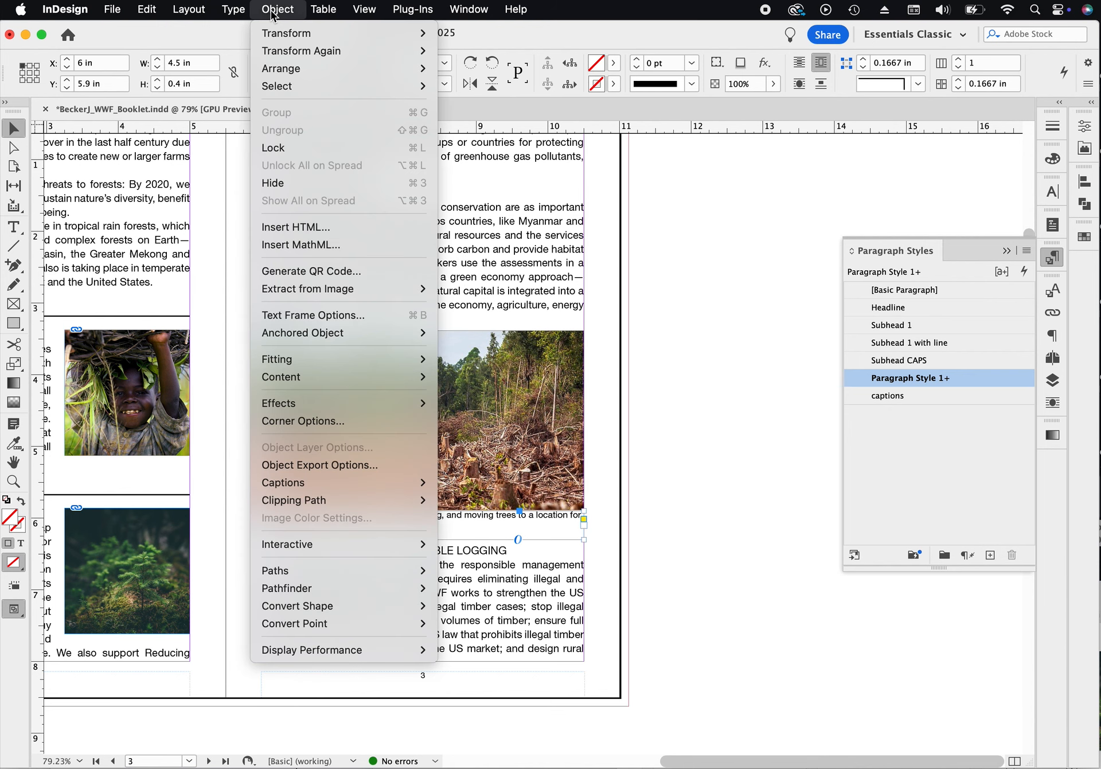
{"action": "mouse_move", "coordinate": [277, 38]}
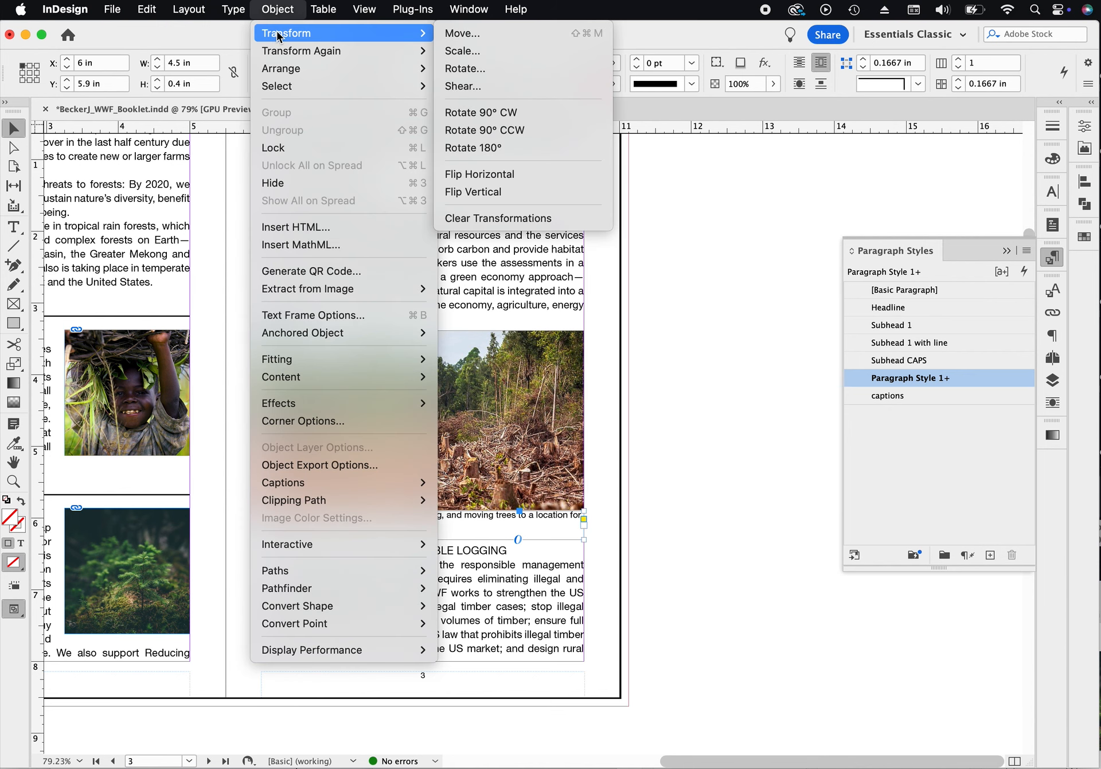
{"action": "left_click", "coordinate": [285, 12]}
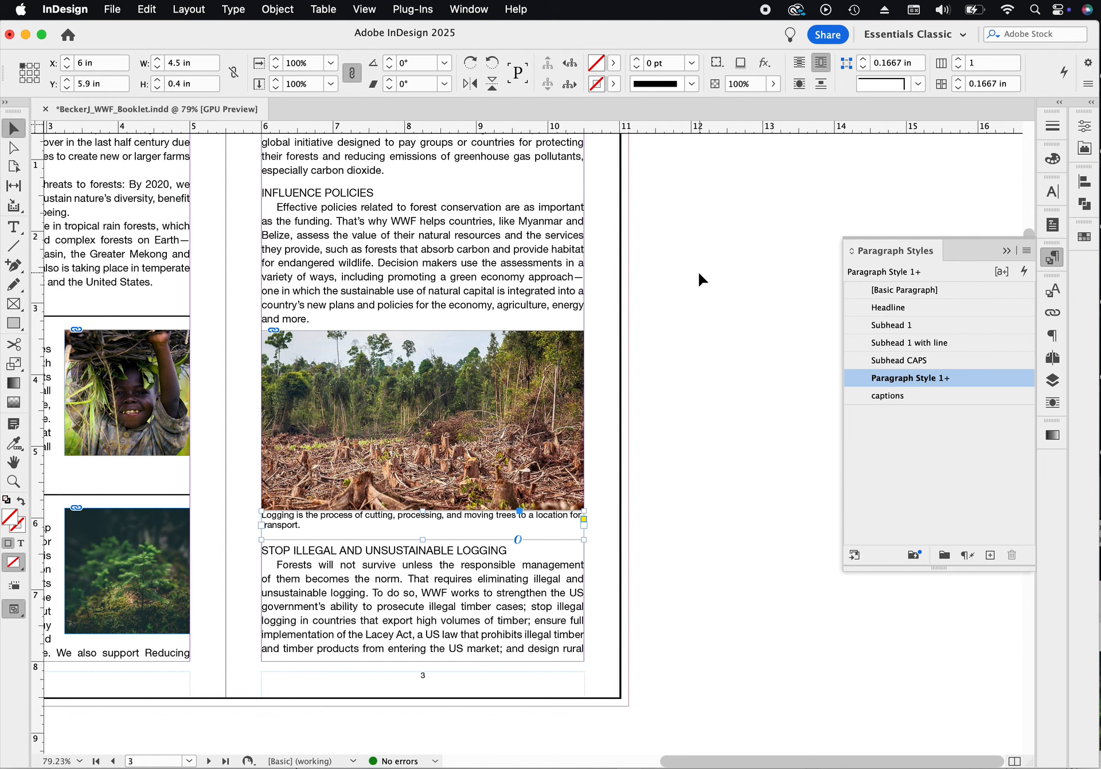
{"action": "key", "text": "super+b"}
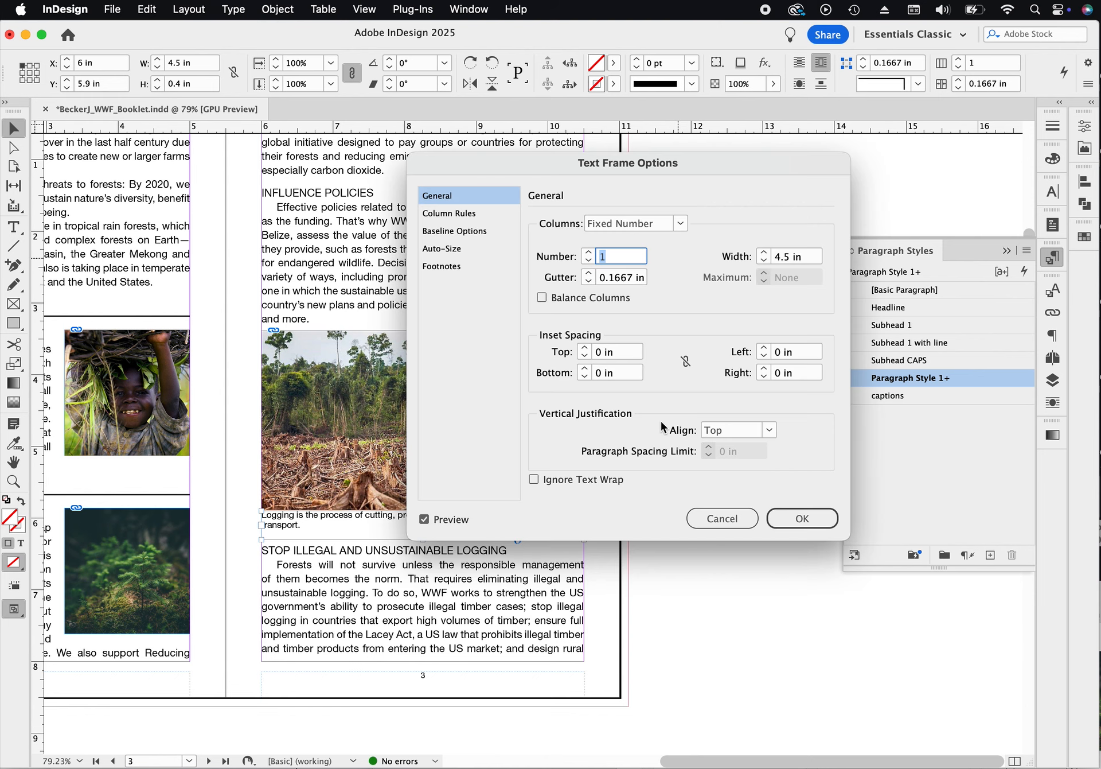
{"action": "left_click", "coordinate": [721, 521]}
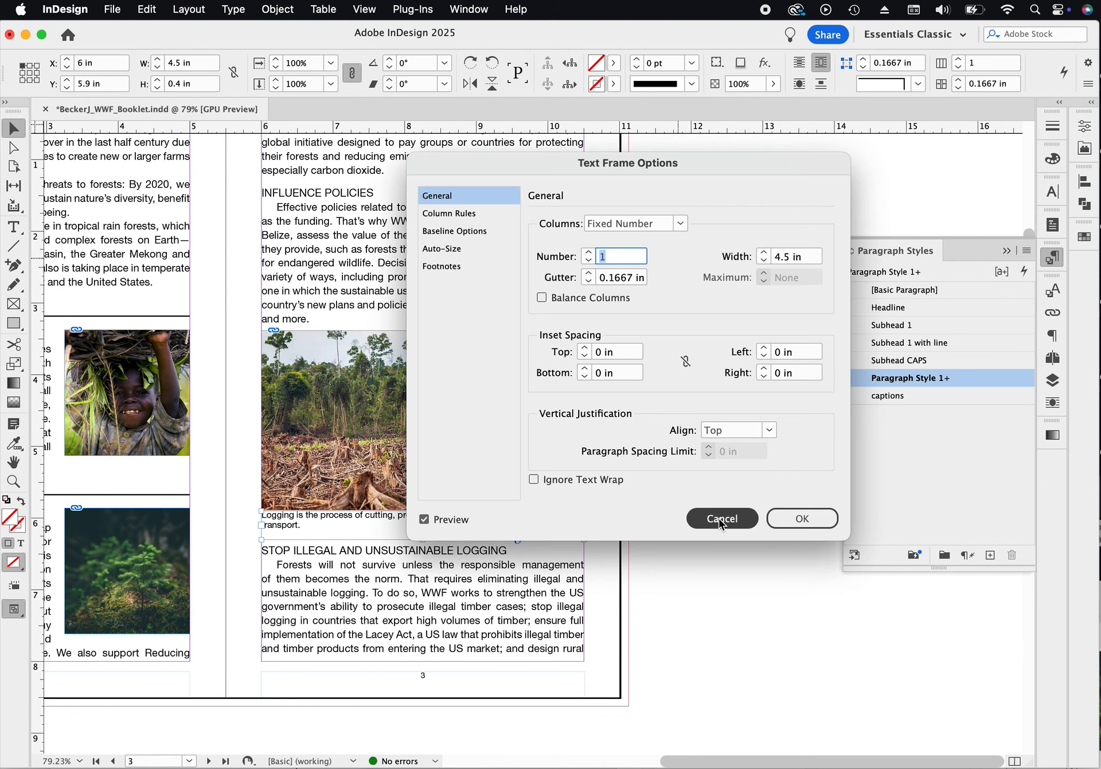
- Set the caption frame's vertical justification to Center in its text frame options
{"action": "left_click", "coordinate": [285, 9]}
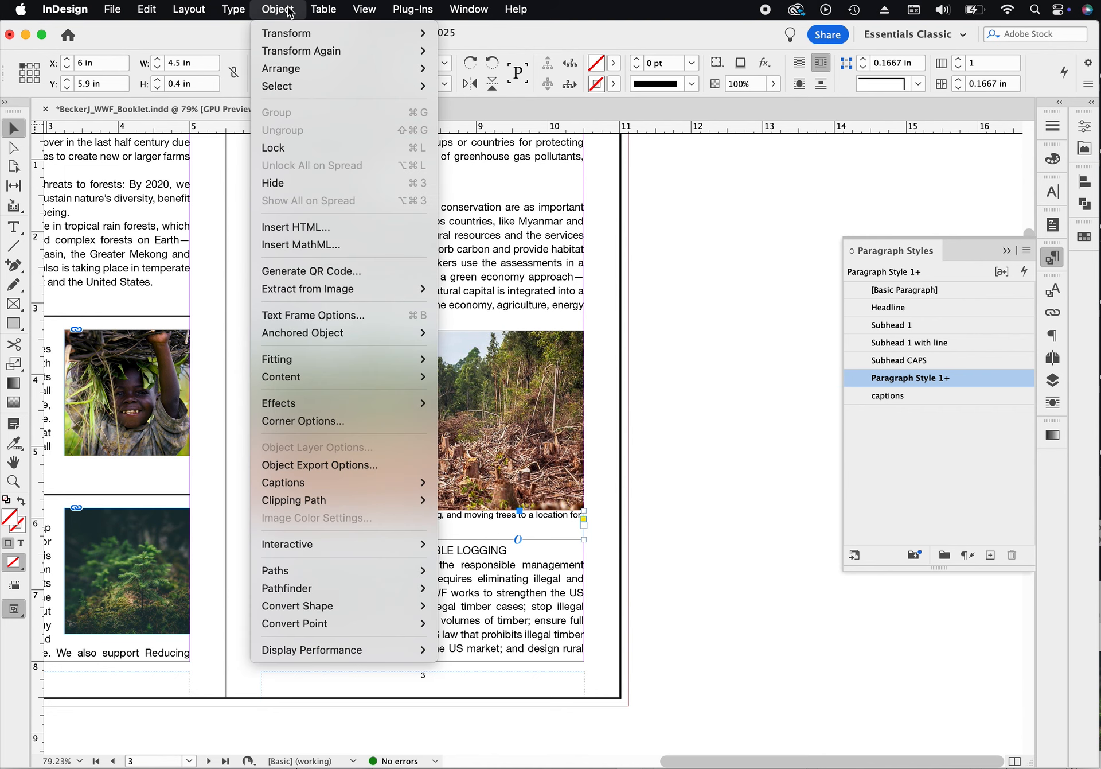
{"action": "left_click", "coordinate": [330, 317]}
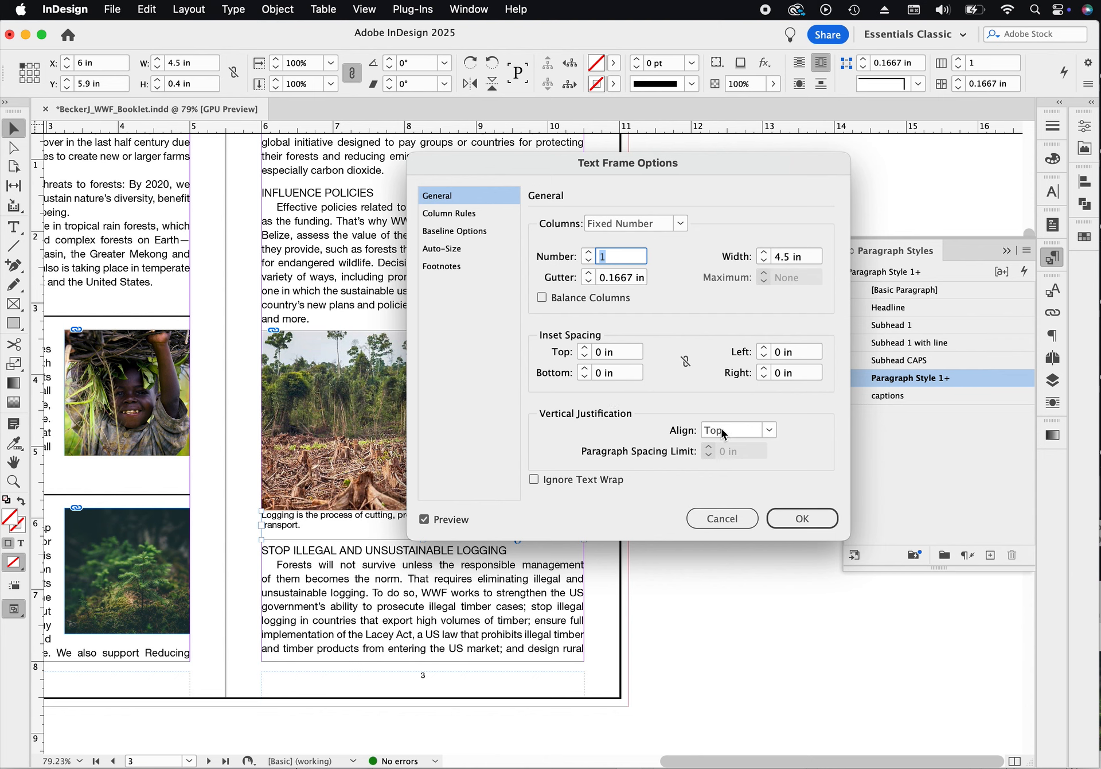
{"action": "left_click", "coordinate": [772, 431]}
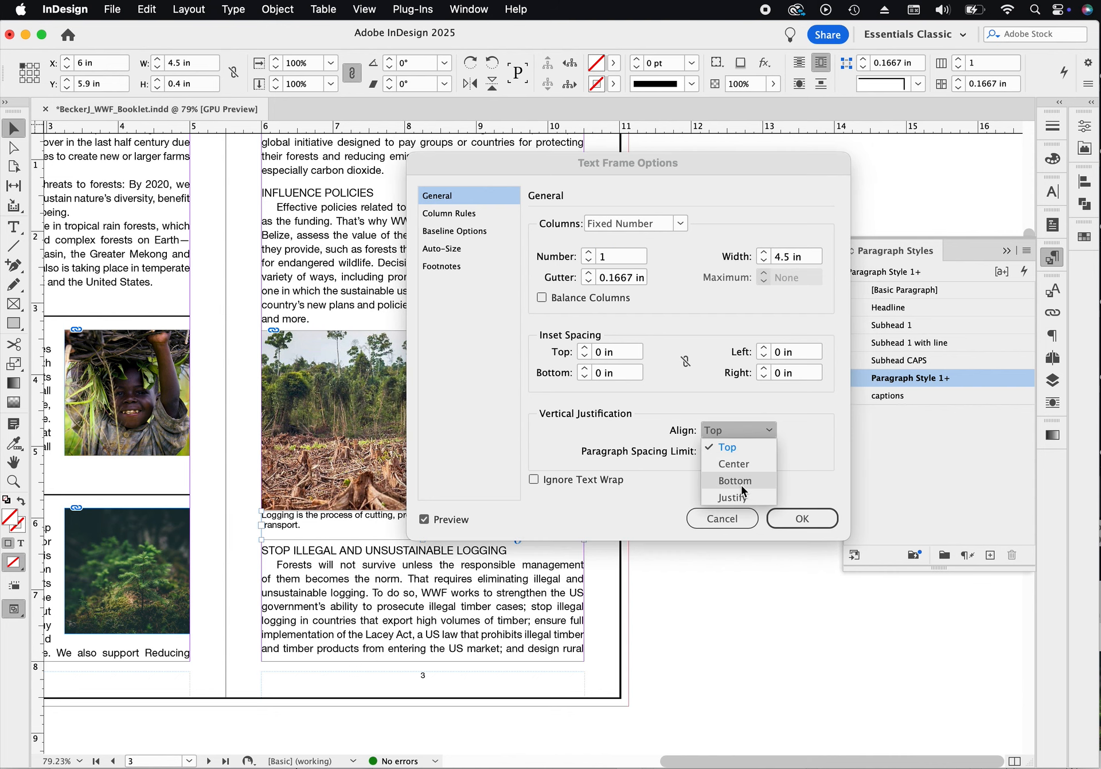
{"action": "left_click", "coordinate": [742, 482]}
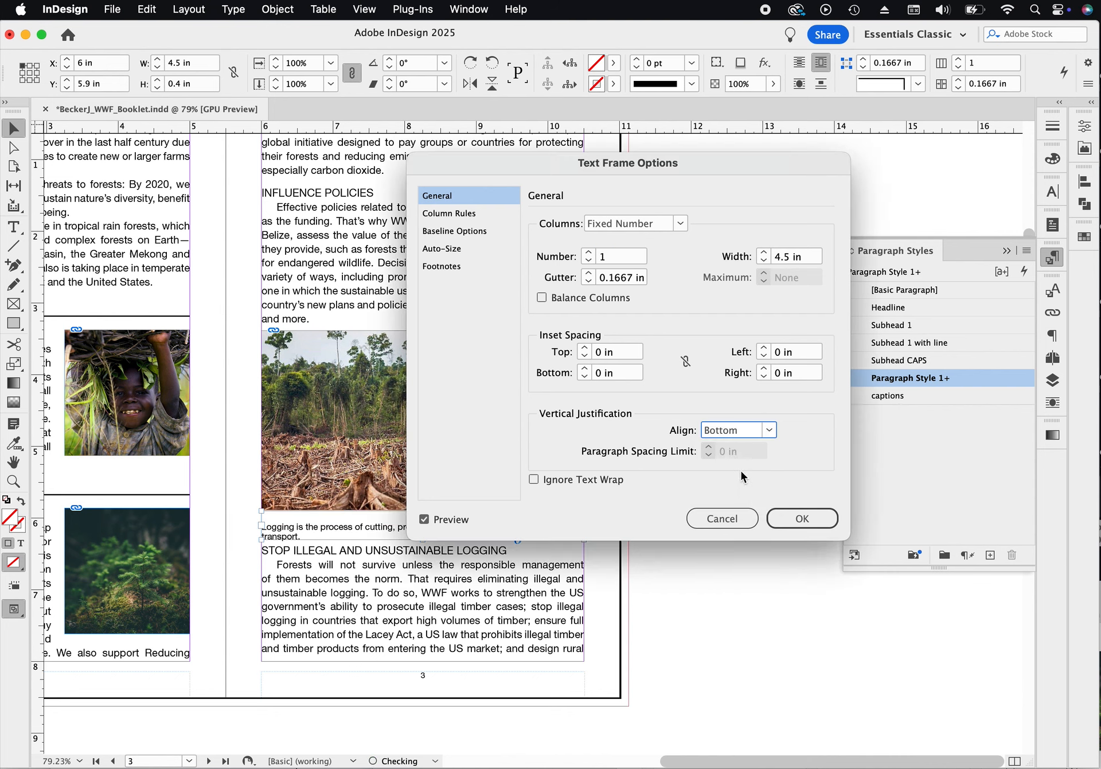
{"action": "left_click", "coordinate": [766, 431]}
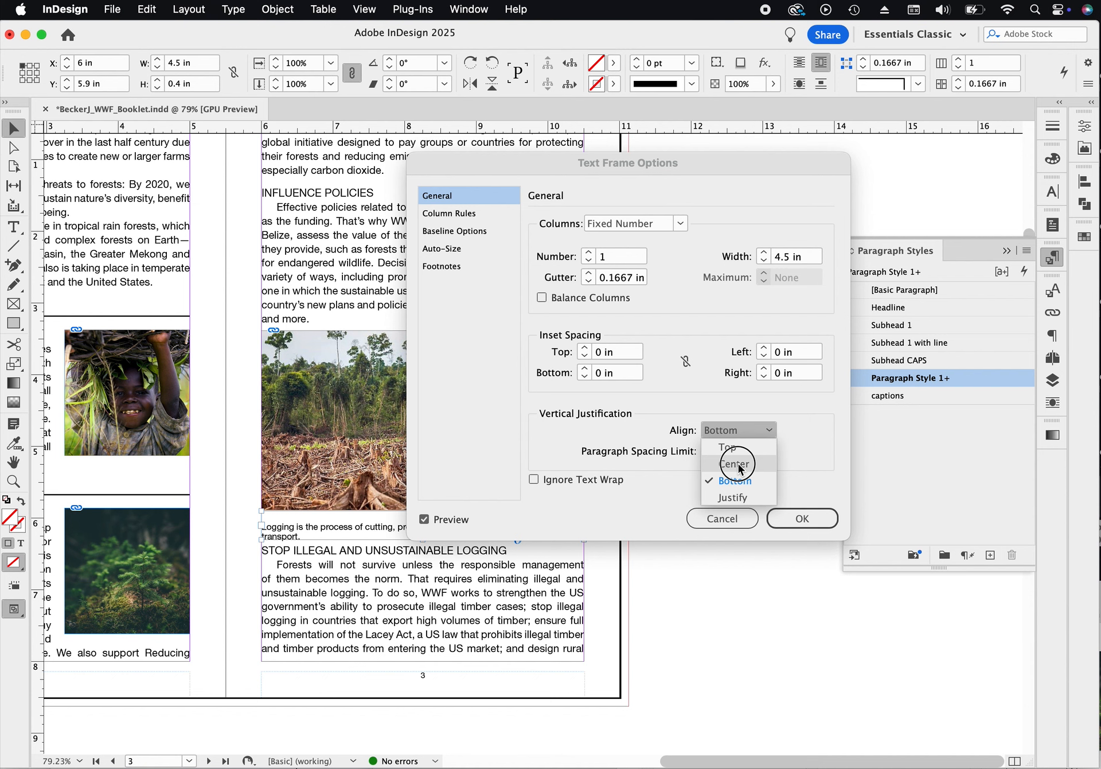
{"action": "left_click", "coordinate": [739, 464]}
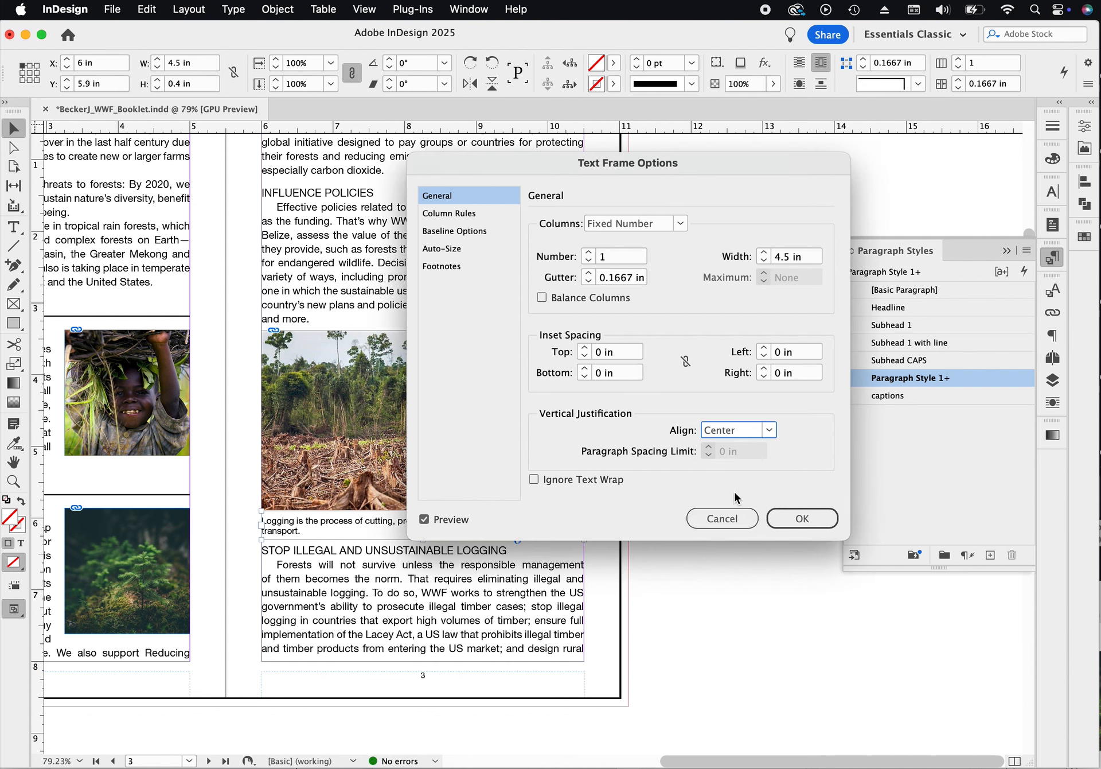
{"action": "left_click", "coordinate": [797, 519]}
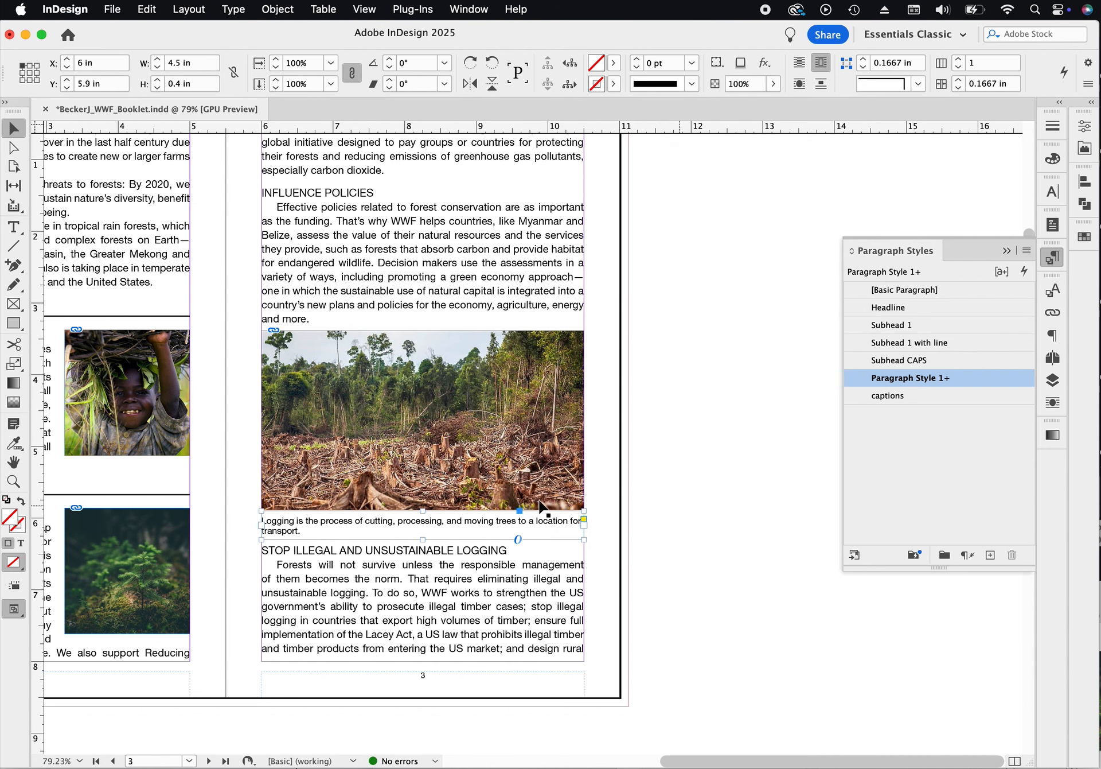
- Adjust the caption frame's edges to about Y 5.9 in and about 0.45 in tall under the logging photo
{"action": "left_click_drag", "start_coordinate": [430, 509], "coordinate": [438, 508]}
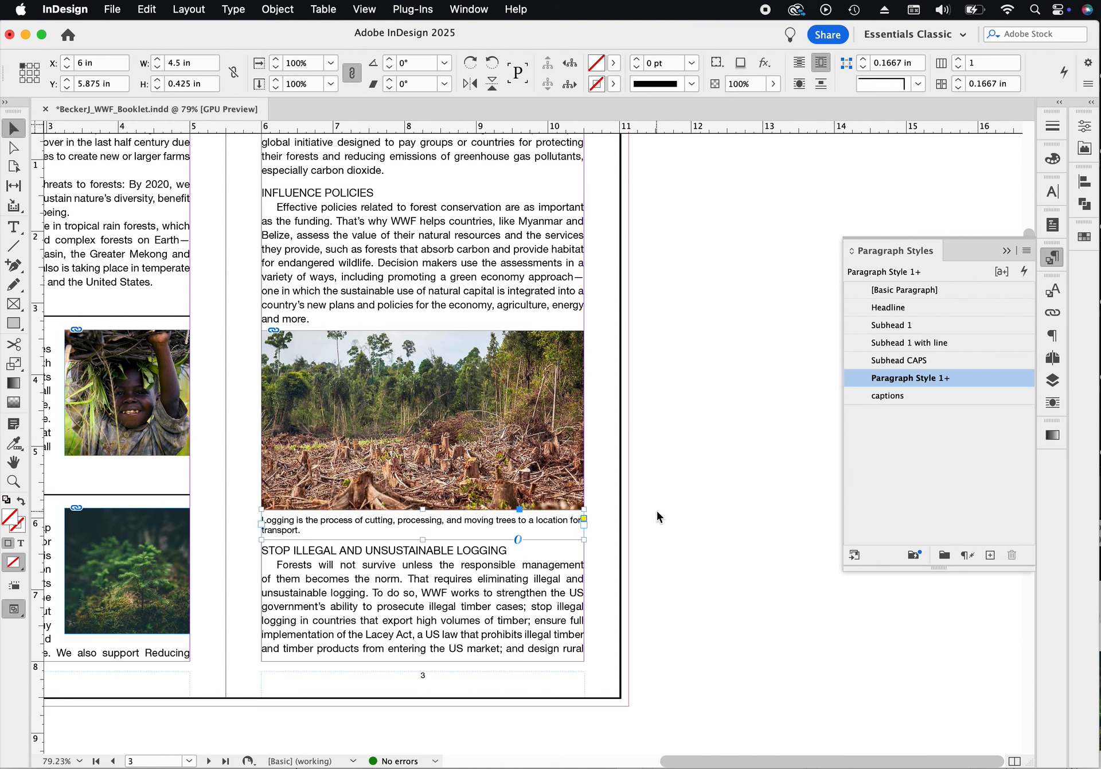
{"action": "left_click", "coordinate": [425, 550]}
{"action": "left_click_drag", "start_coordinate": [425, 554], "coordinate": [433, 559]}
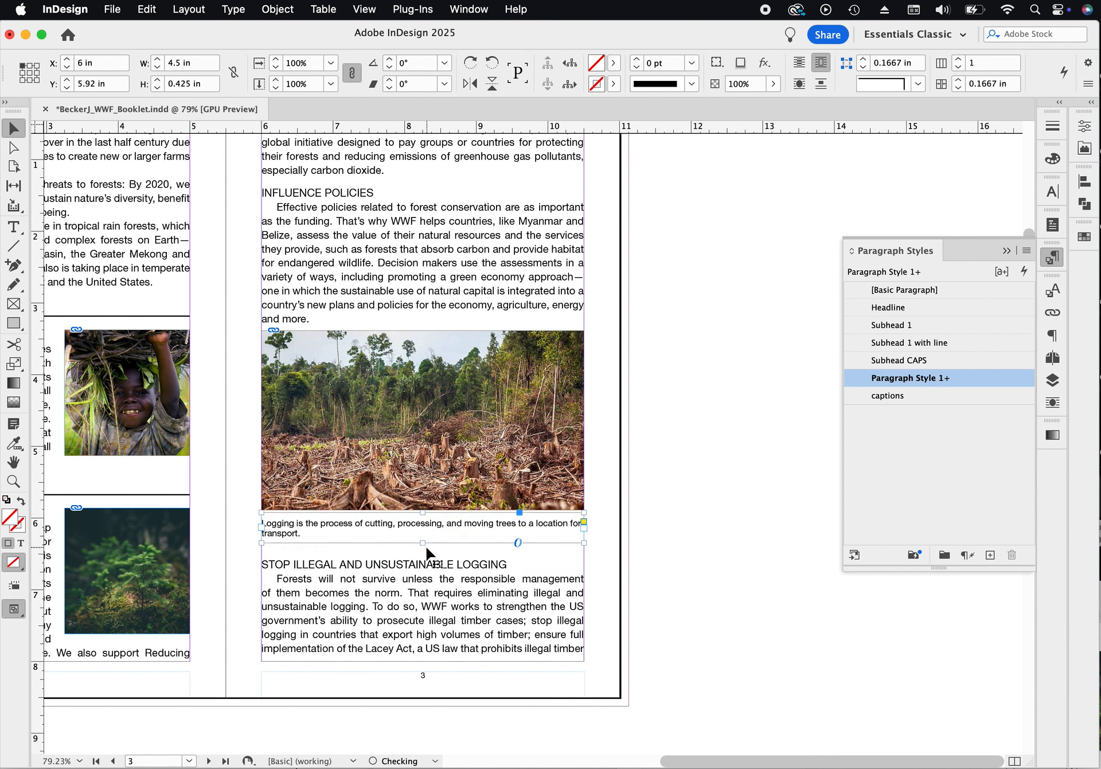
{"action": "left_click_drag", "start_coordinate": [425, 512], "coordinate": [429, 511]}
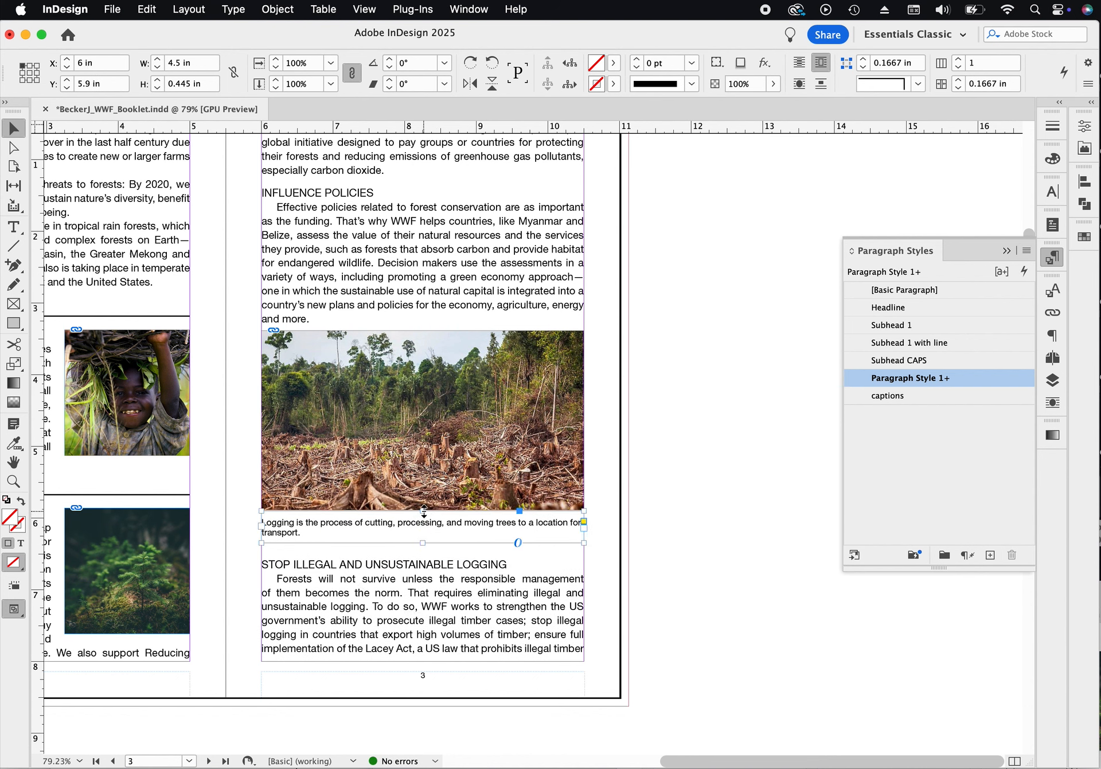
- Select the logging photo together with its caption frame and group them
{"action": "left_click", "coordinate": [706, 511]}
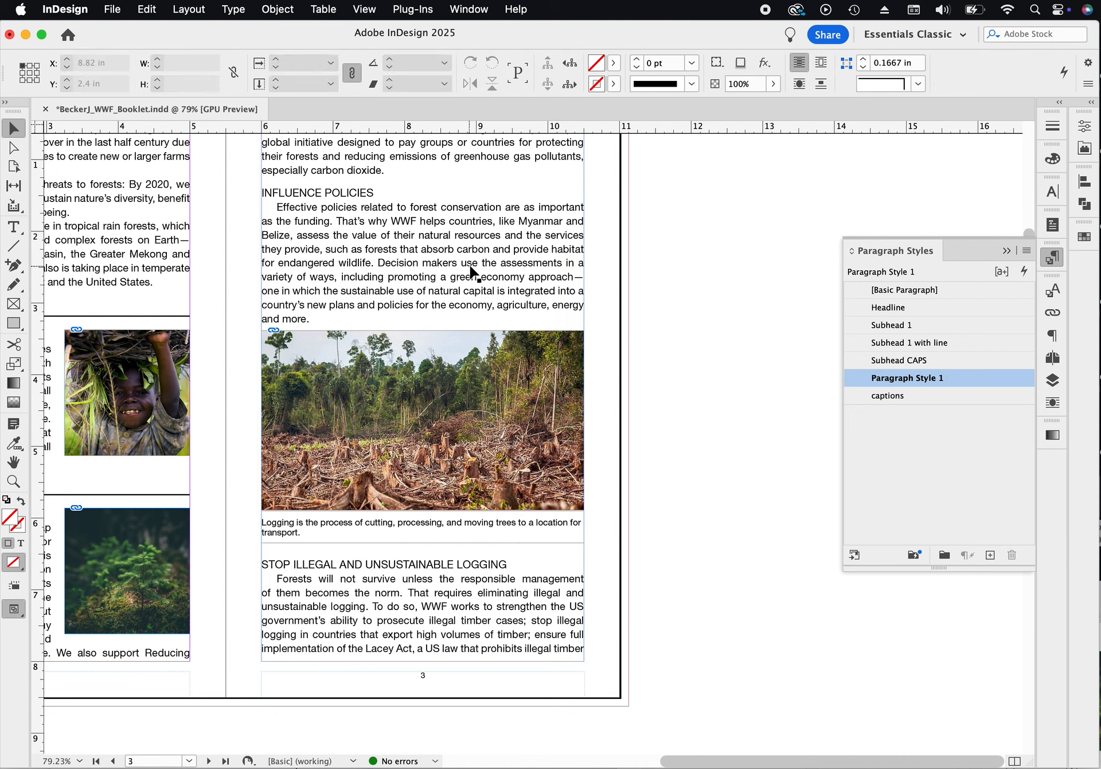
{"action": "left_click", "coordinate": [571, 374]}
{"action": "left_click", "coordinate": [566, 527], "text": "shift"}
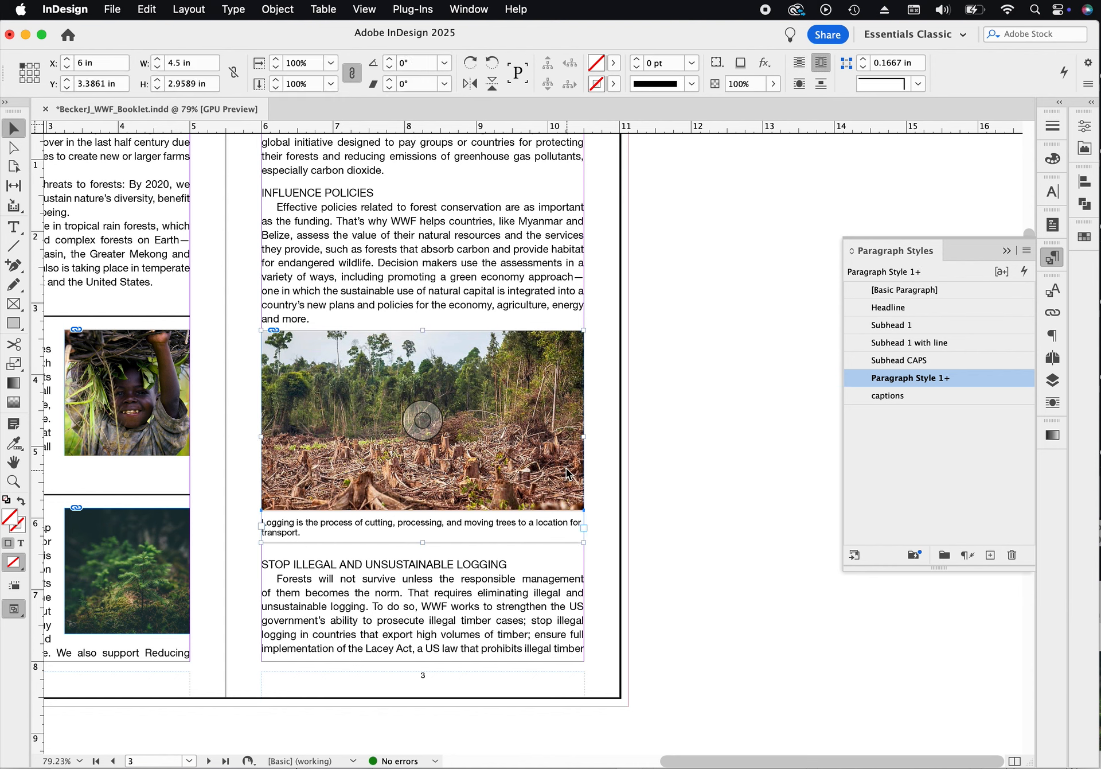
{"action": "left_click", "coordinate": [580, 493]}
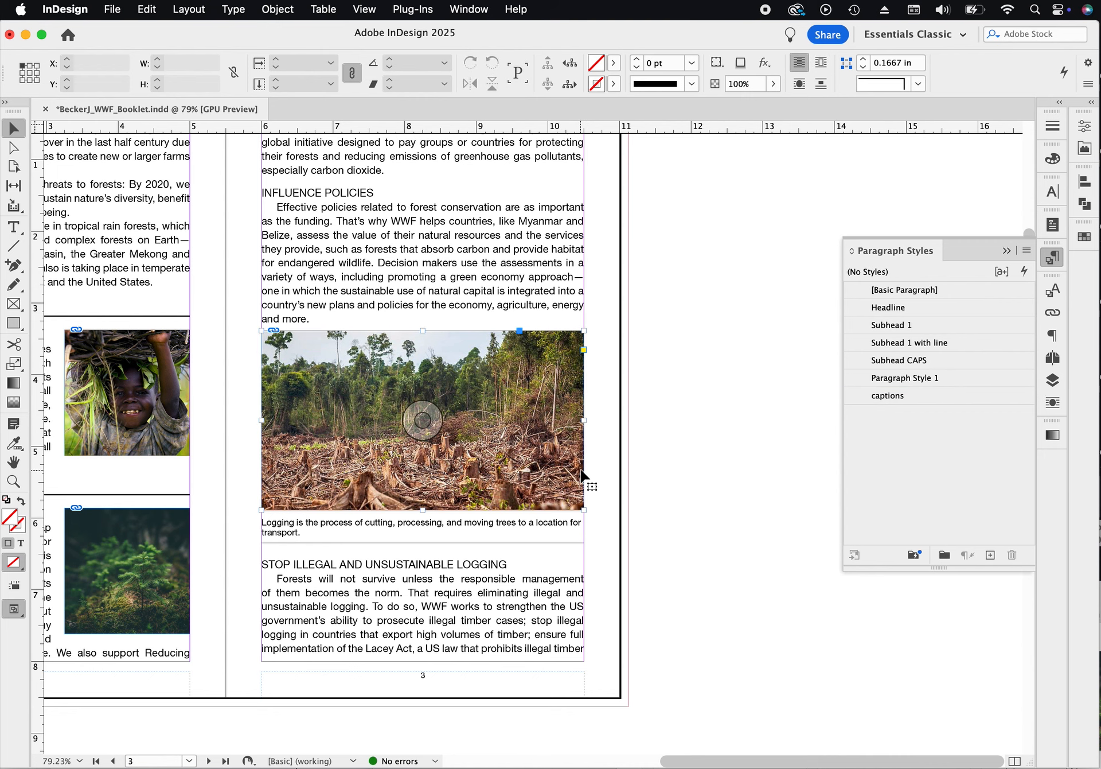
{"action": "left_click", "coordinate": [575, 527], "text": "shift"}
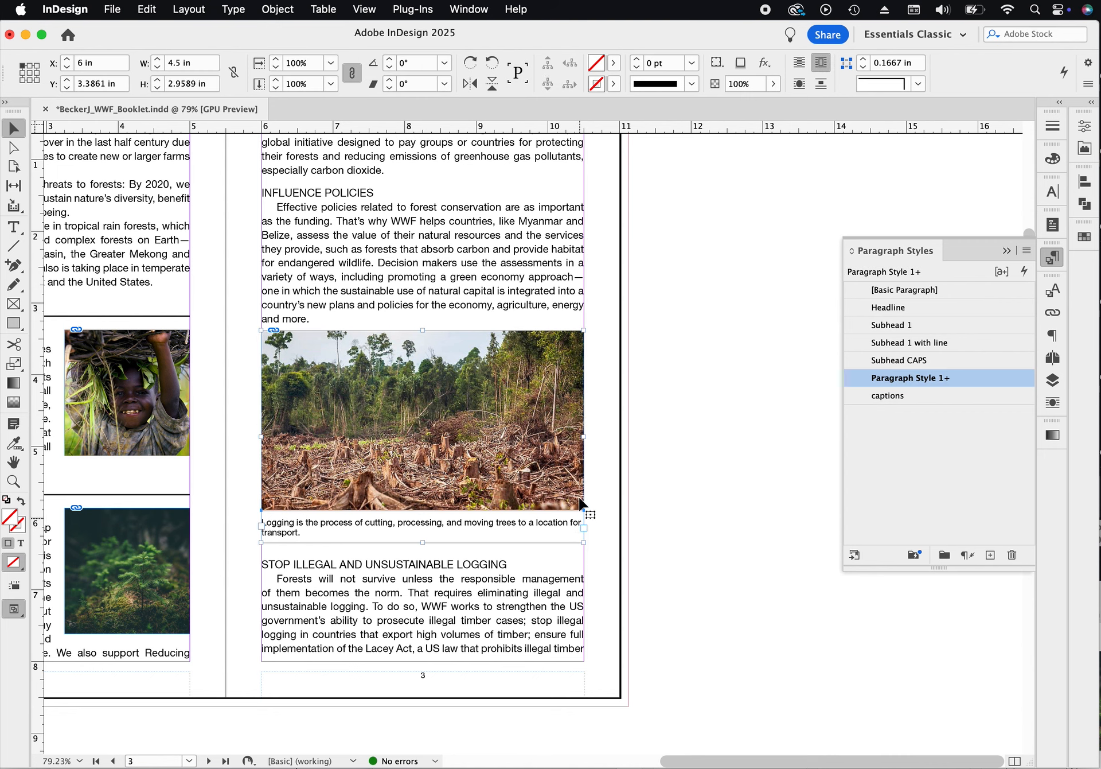
{"action": "left_click", "coordinate": [286, 10]}
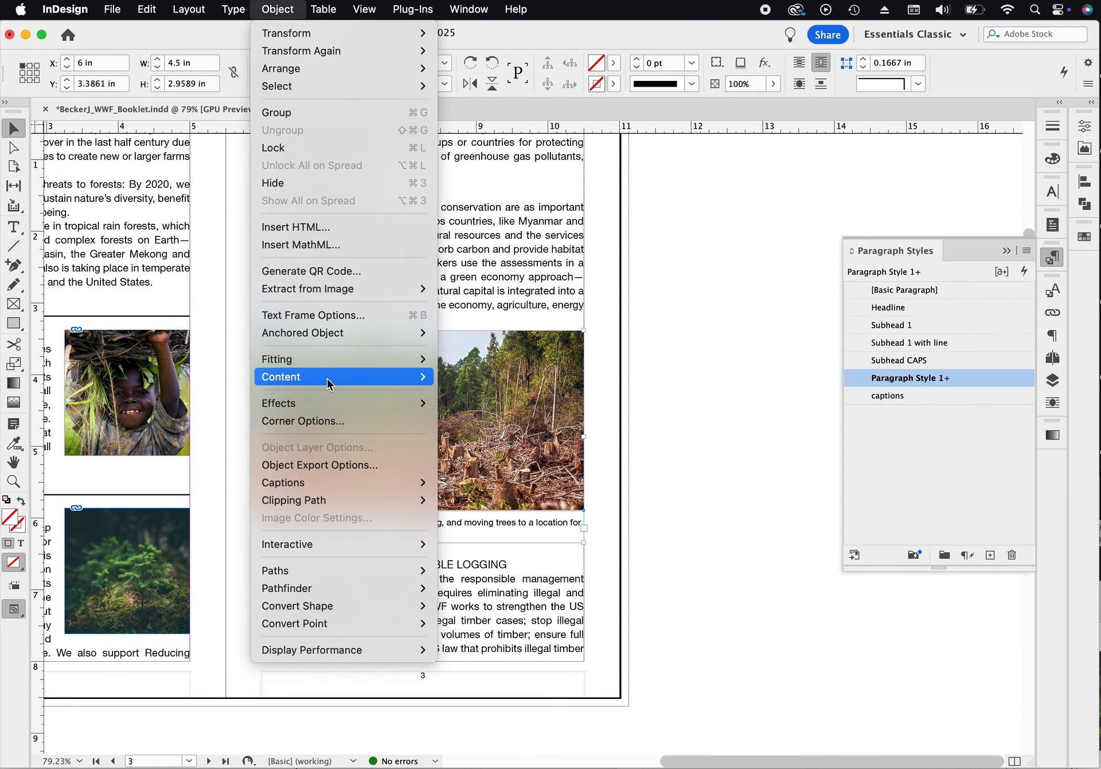
{"action": "mouse_move", "coordinate": [329, 380]}
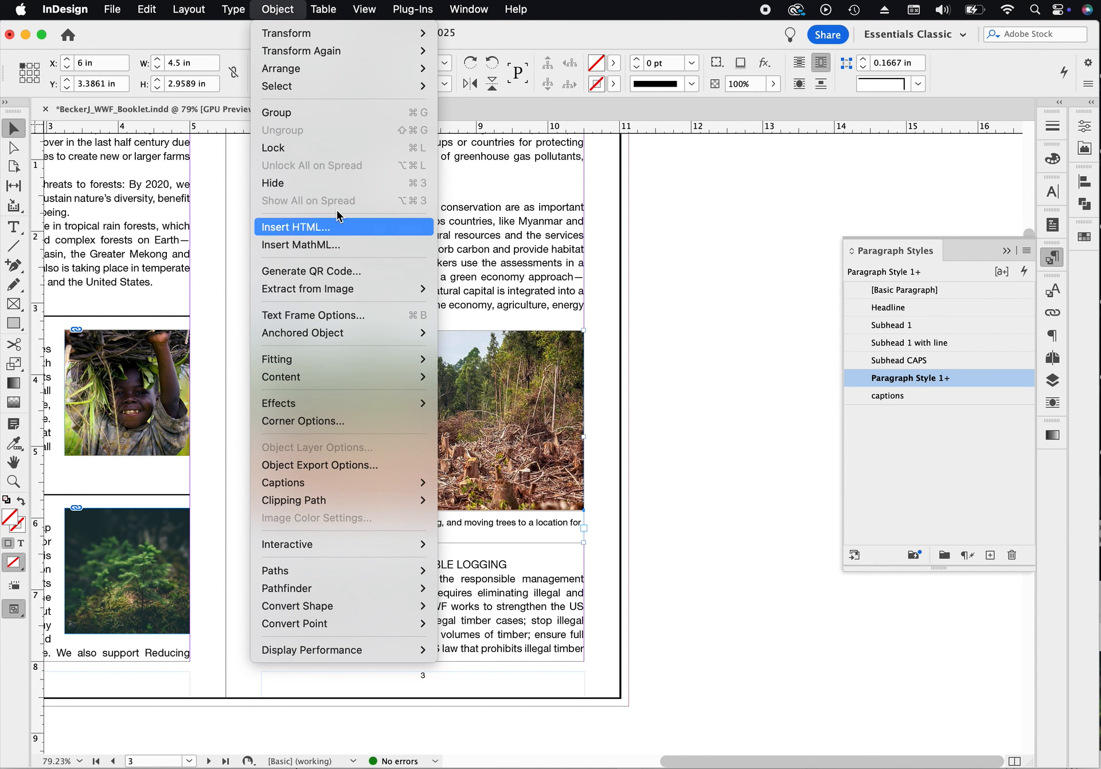
{"action": "left_click", "coordinate": [328, 112]}
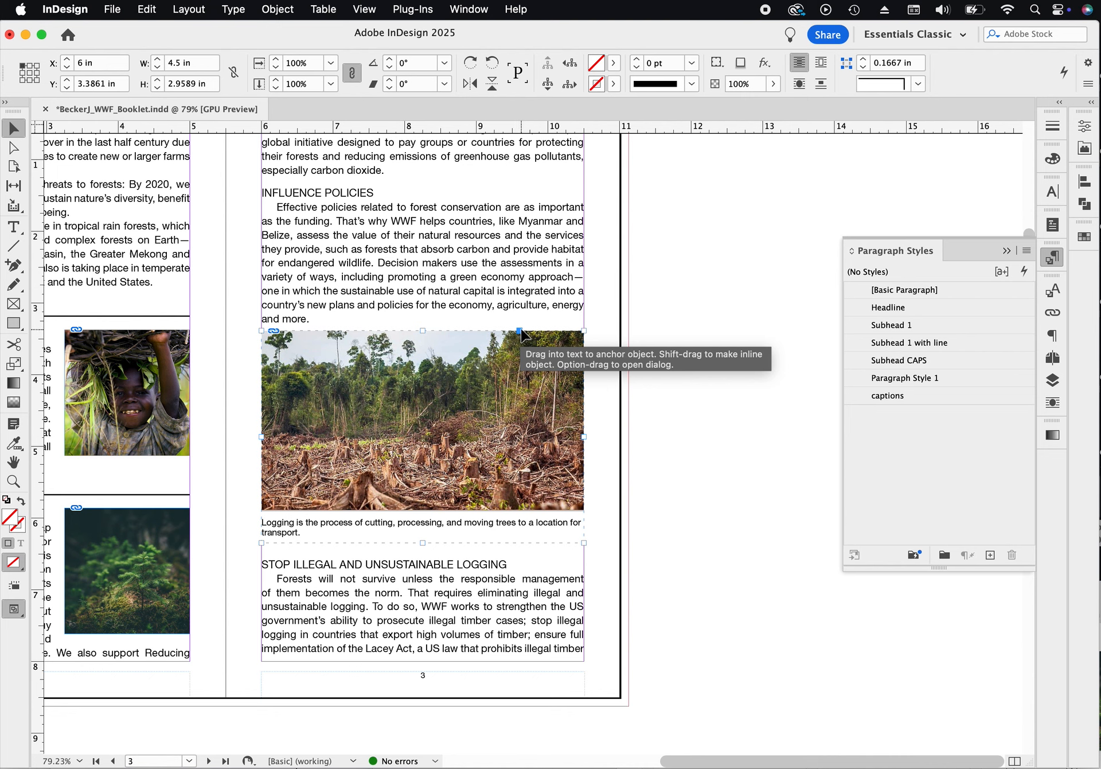
- Anchor the grouped photo and caption into the body text paragraph above it on page 3
{"action": "left_click_drag", "start_coordinate": [519, 332], "coordinate": [464, 319]}
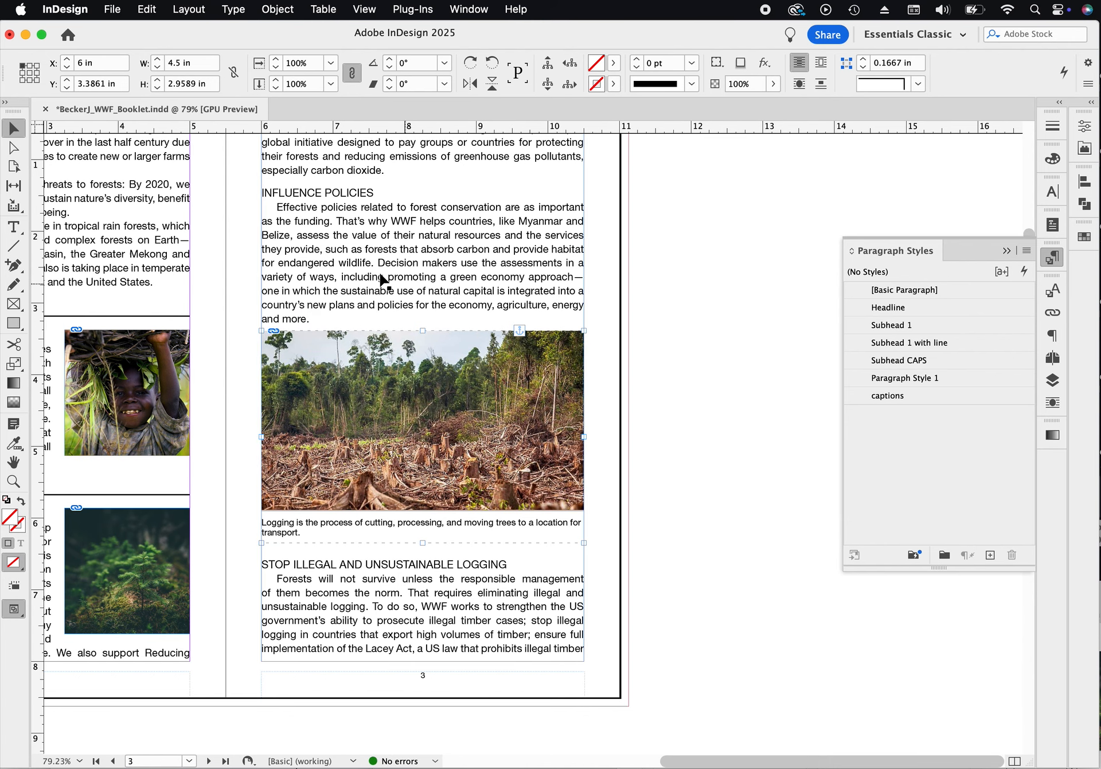
{"action": "left_click_drag", "start_coordinate": [310, 268], "coordinate": [560, 312]}
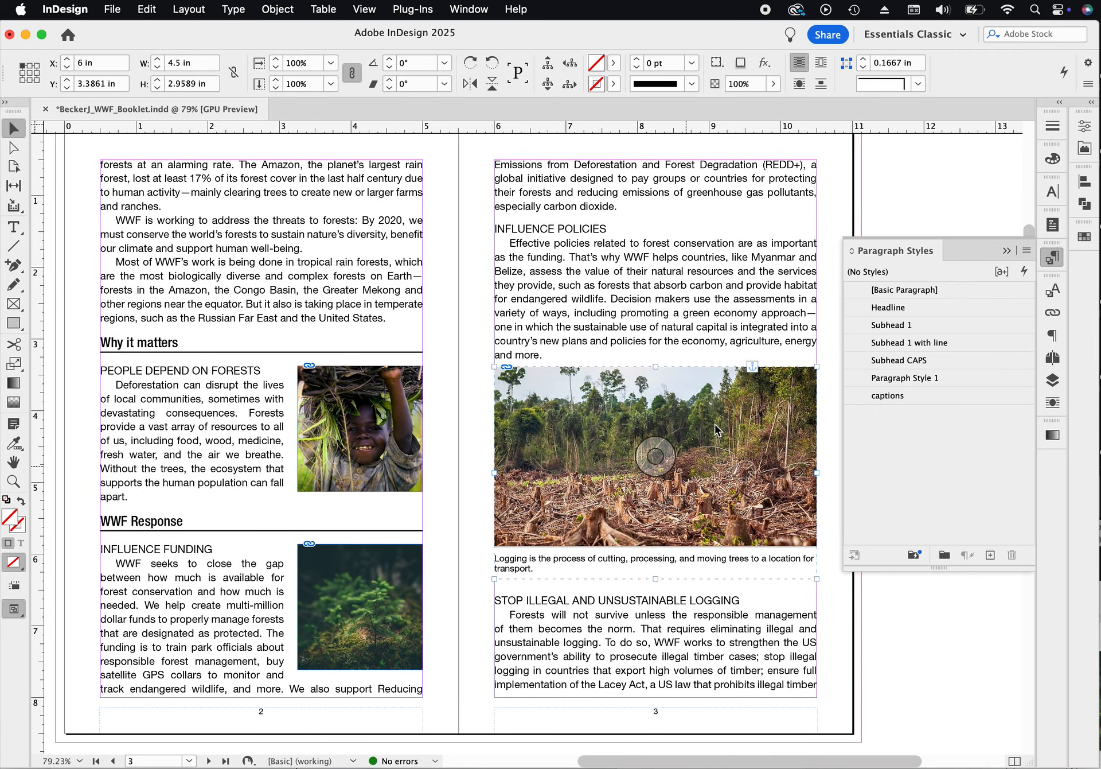
{"action": "left_click", "coordinate": [867, 652]}
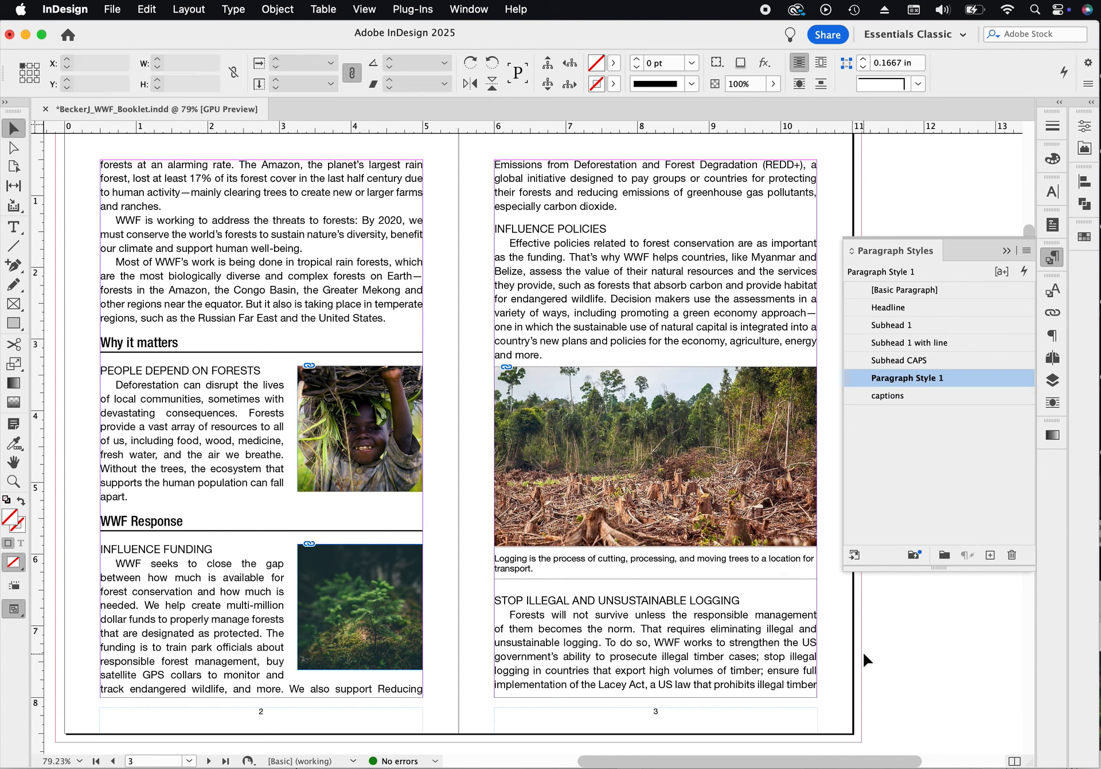
- Collapse the Paragraph Styles panel and place the text cursor before the Freshwater headline on page 4
{"action": "left_click", "coordinate": [1007, 251]}
{"action": "scroll", "coordinate": [887, 258], "scroll_direction": "up", "scroll_amount": 15}
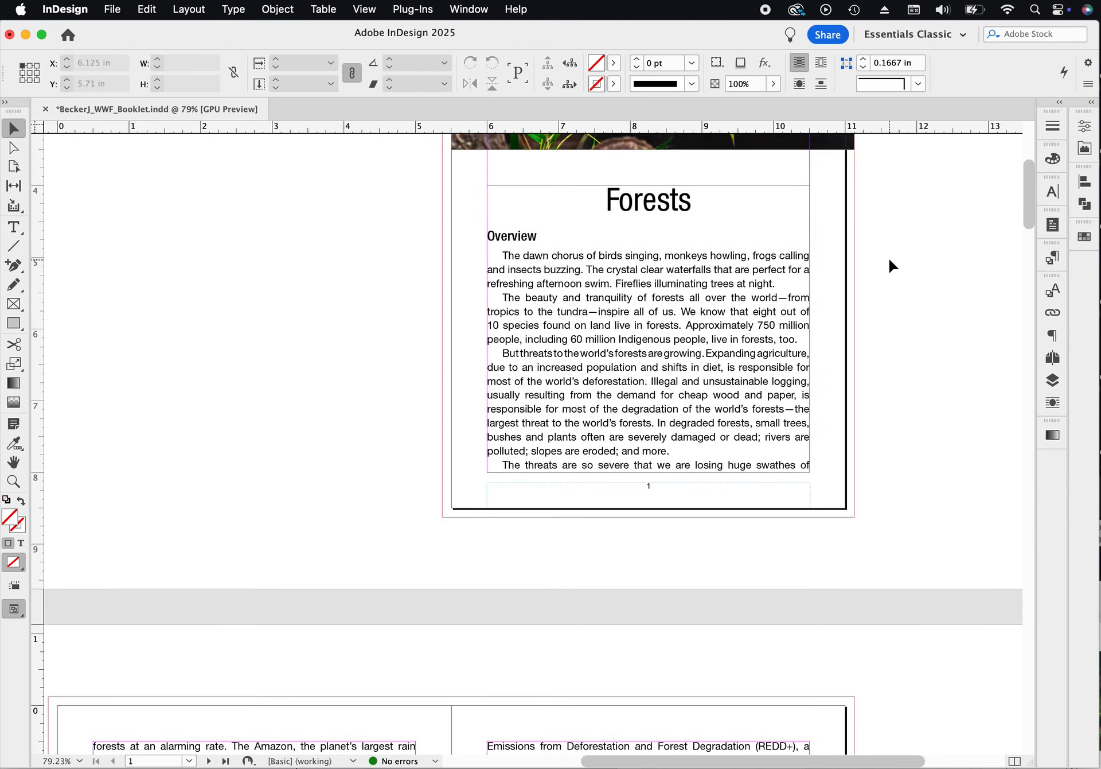
{"action": "scroll", "coordinate": [890, 261], "scroll_direction": "down", "scroll_amount": 15}
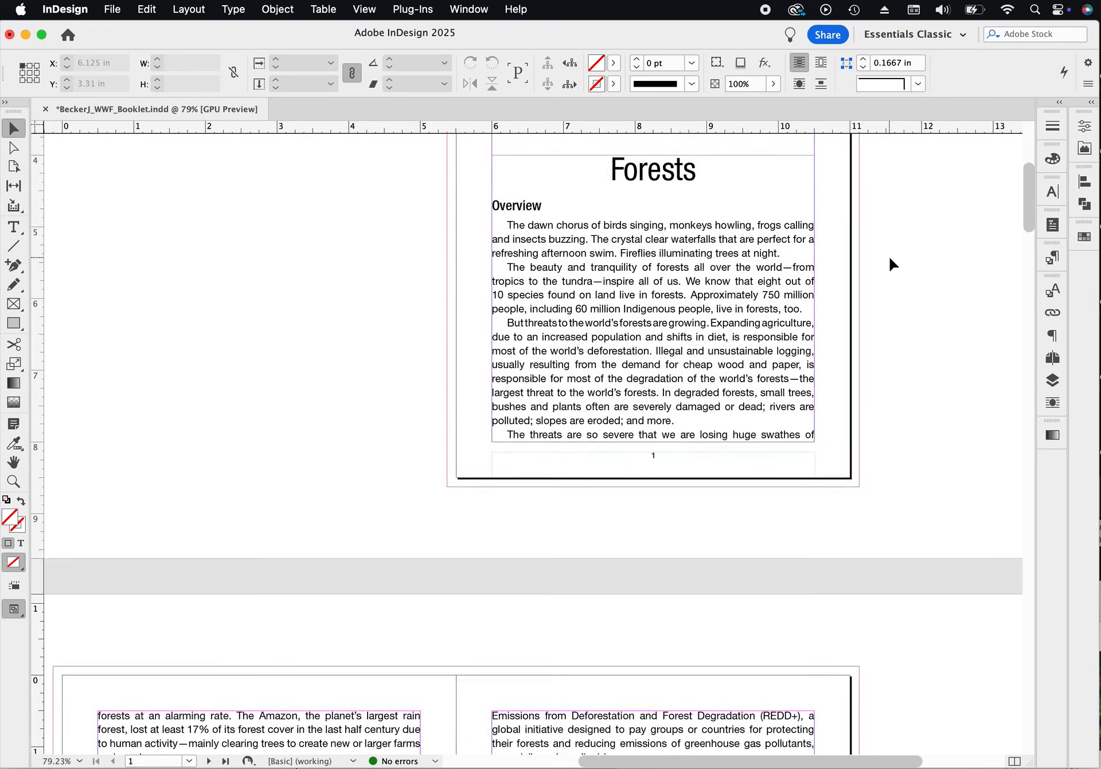
{"action": "scroll", "coordinate": [891, 264], "scroll_direction": "down", "scroll_amount": 4}
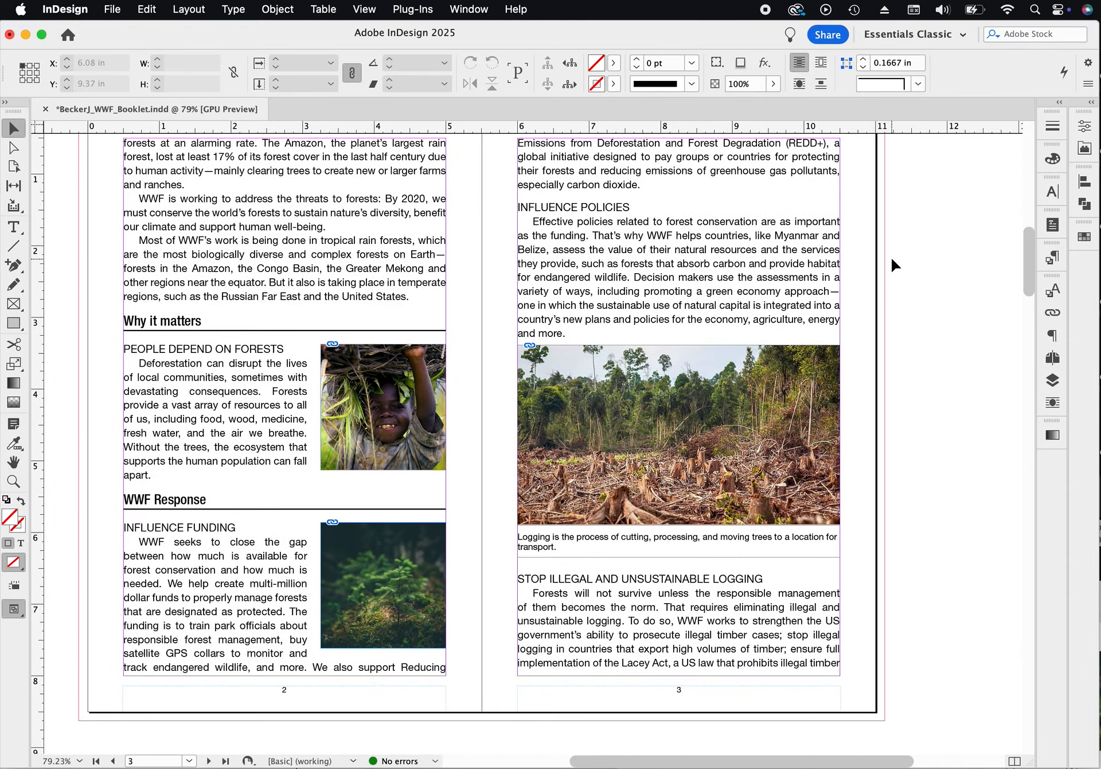
{"action": "scroll", "coordinate": [891, 260], "scroll_direction": "down", "scroll_amount": 13}
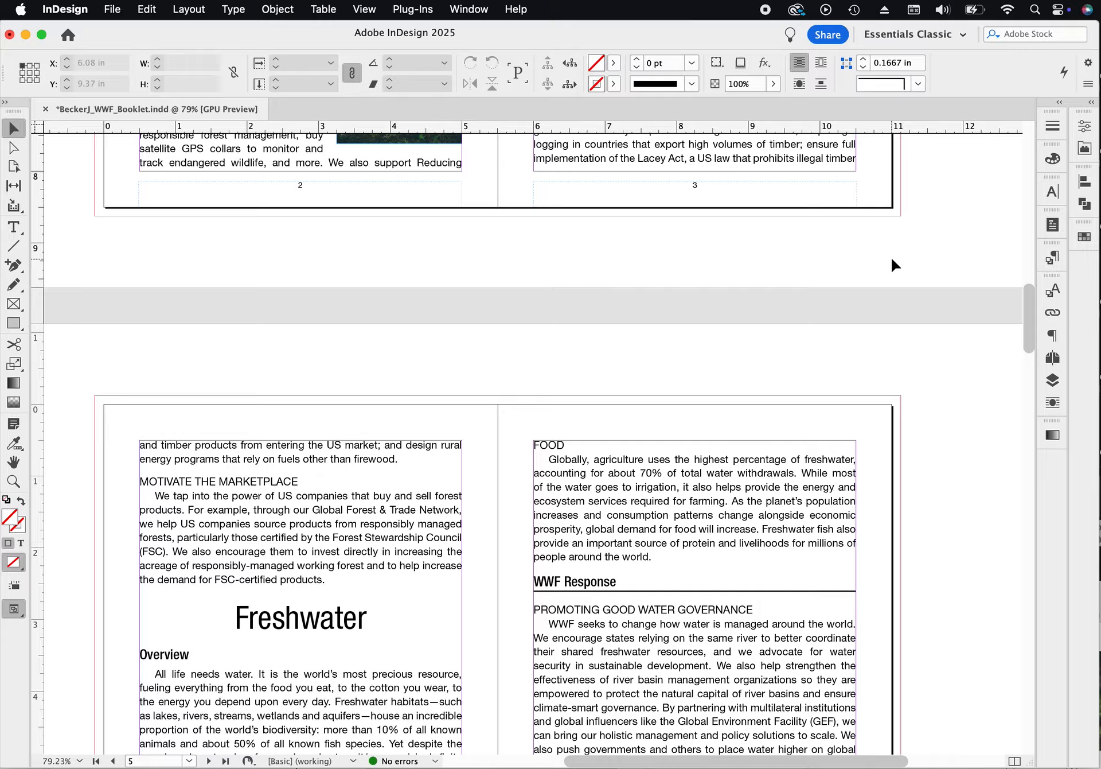
{"action": "scroll", "coordinate": [891, 257], "scroll_direction": "down", "scroll_amount": 1}
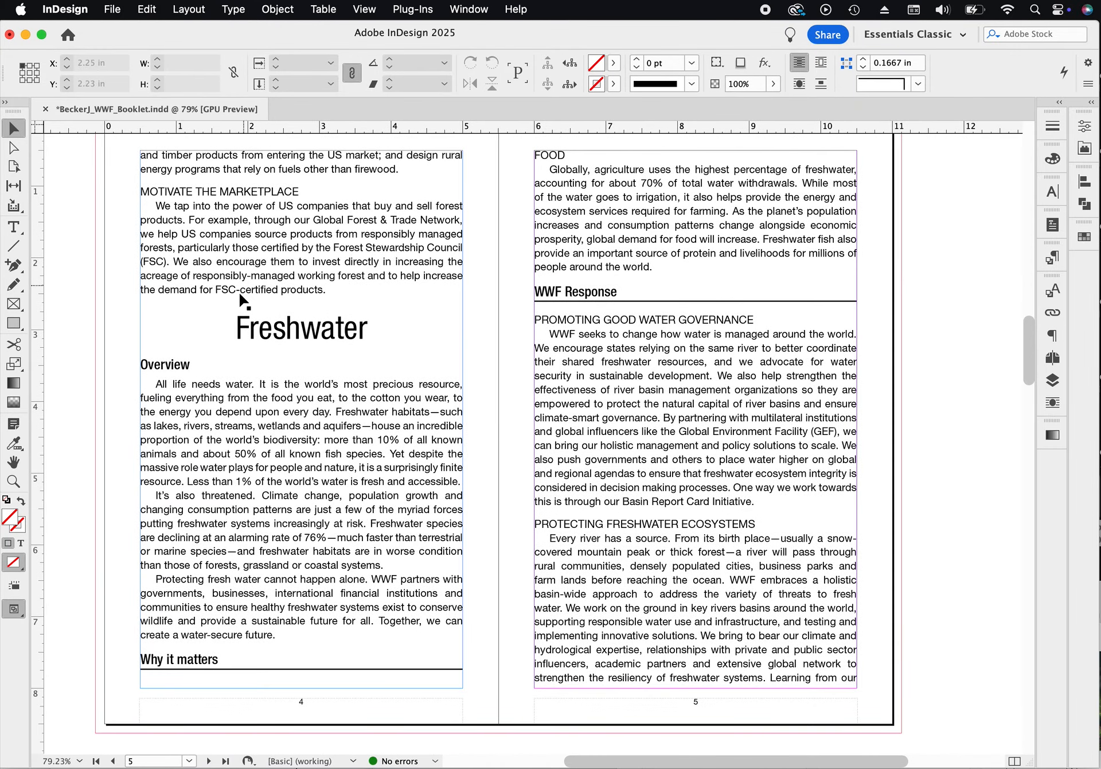
{"action": "left_click", "coordinate": [244, 339]}
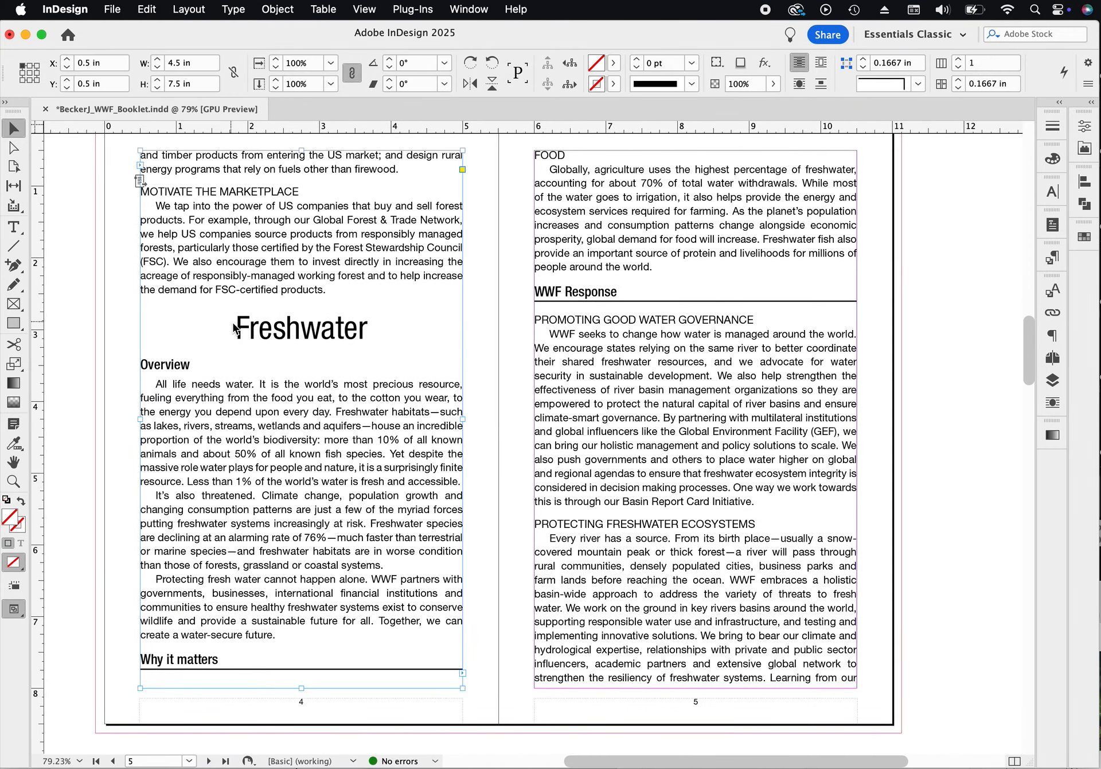
{"action": "left_click", "coordinate": [241, 333]}
{"action": "double_click", "coordinate": [239, 333]}
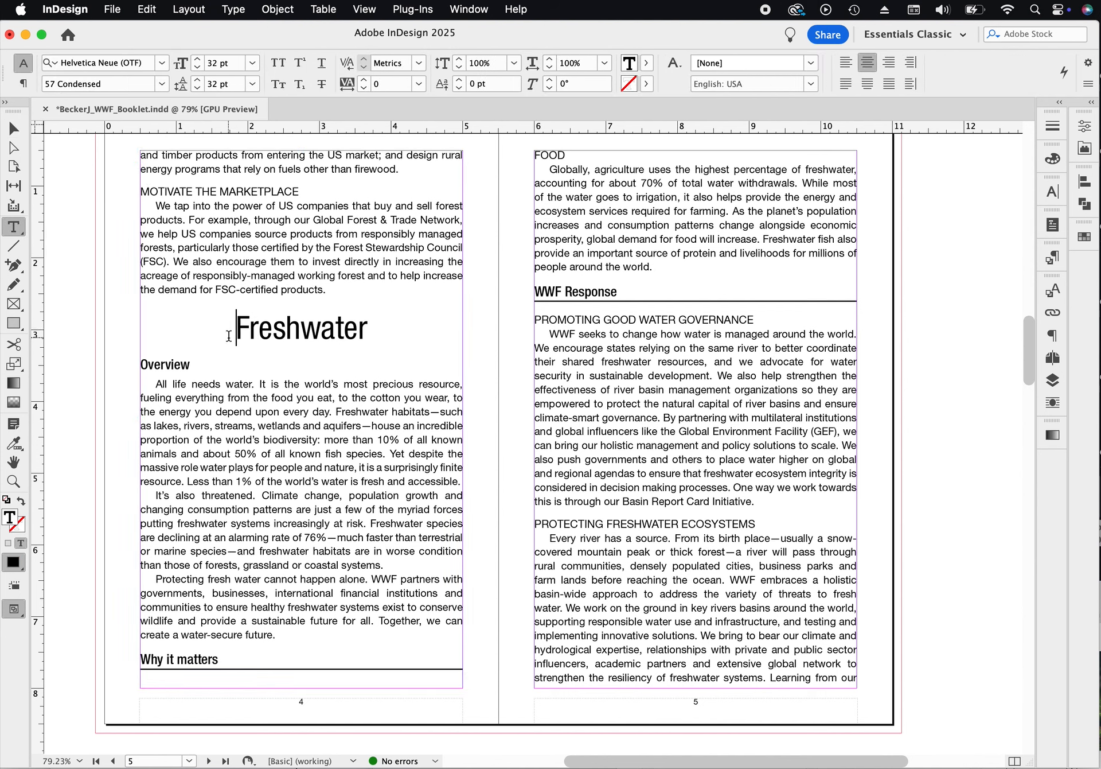
- Insert a page break before the Freshwater headline so it starts on page 5
{"action": "left_click", "coordinate": [287, 7]}
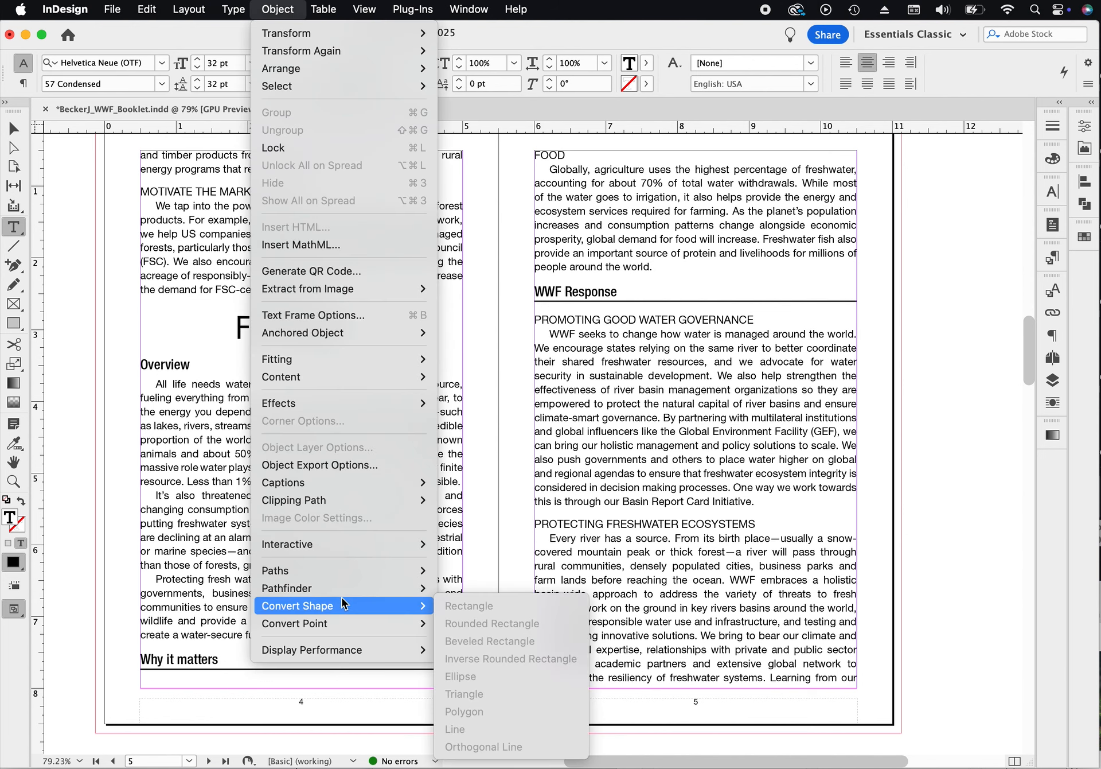
{"action": "mouse_move", "coordinate": [342, 595]}
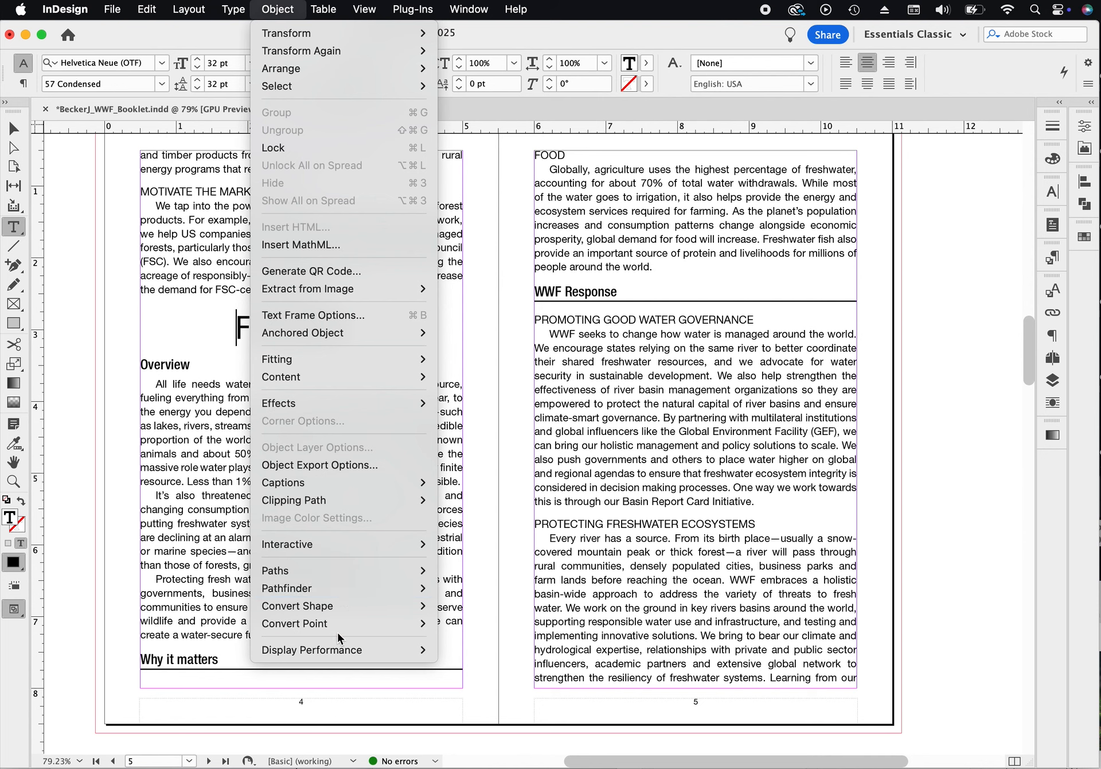
{"action": "mouse_move", "coordinate": [337, 632]}
{"action": "mouse_move", "coordinate": [233, 6]}
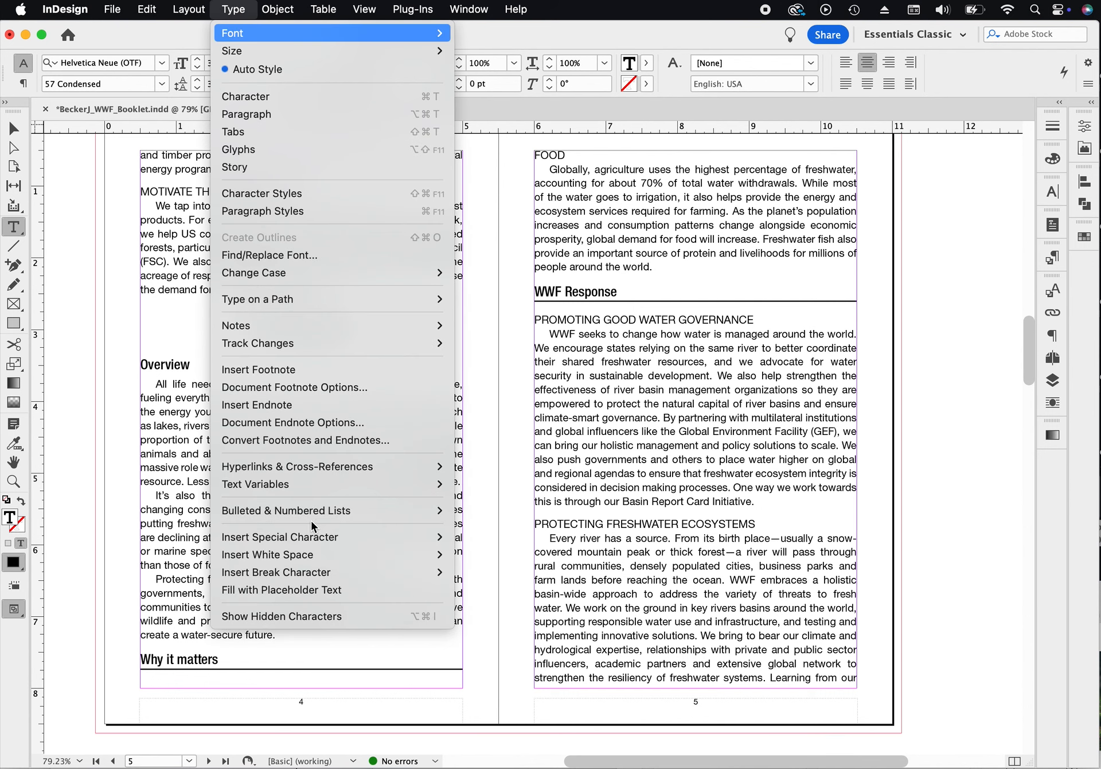
{"action": "mouse_move", "coordinate": [305, 577]}
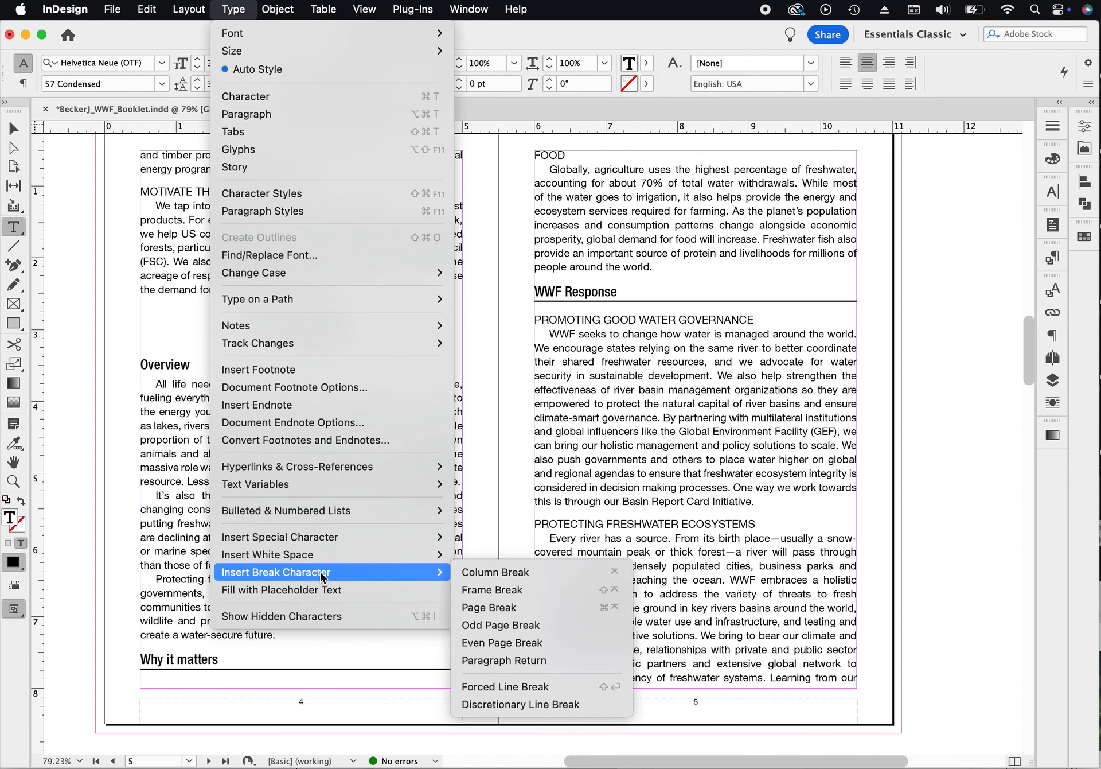
{"action": "left_click", "coordinate": [521, 611]}
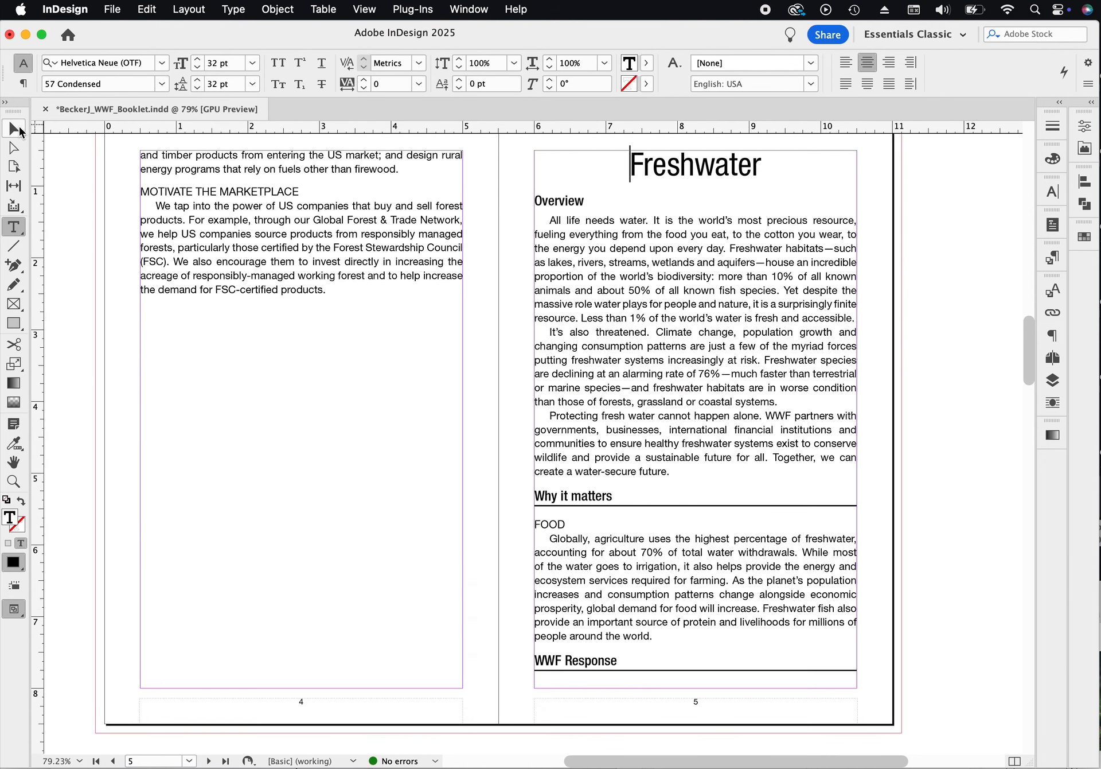
- Apply the B-Parent page to spread 4–5
{"action": "left_click", "coordinate": [16, 129]}
{"action": "left_click", "coordinate": [943, 300]}
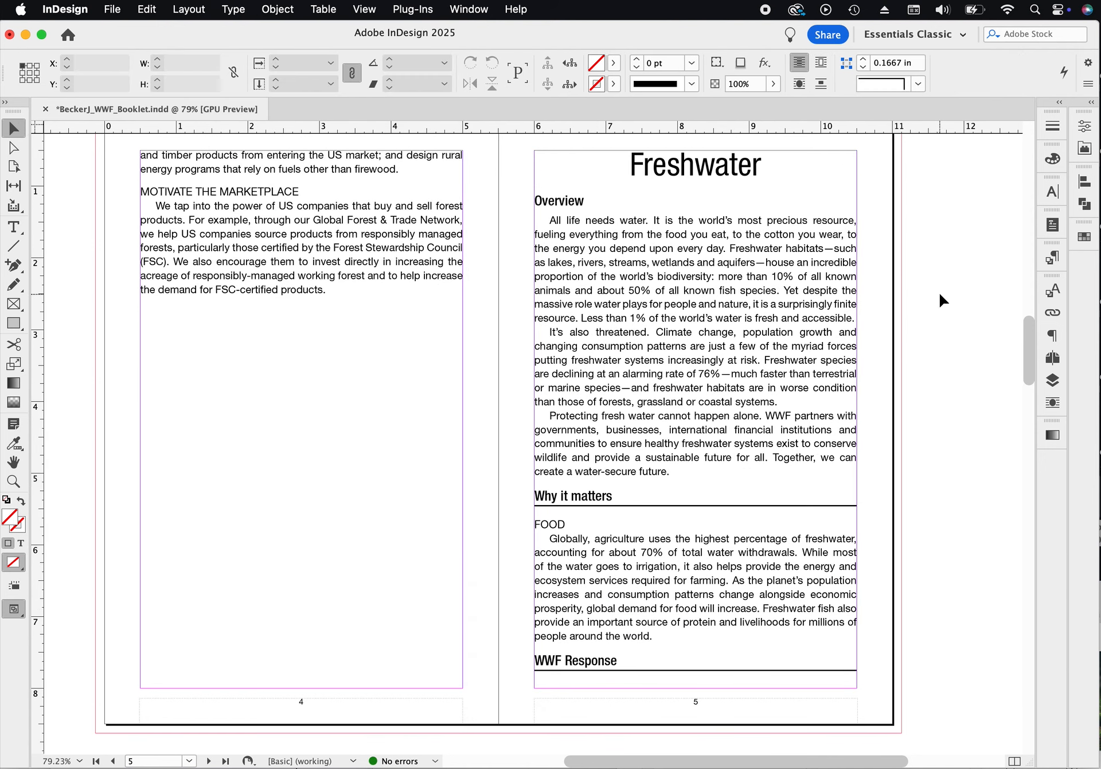
{"action": "left_click", "coordinate": [1053, 359]}
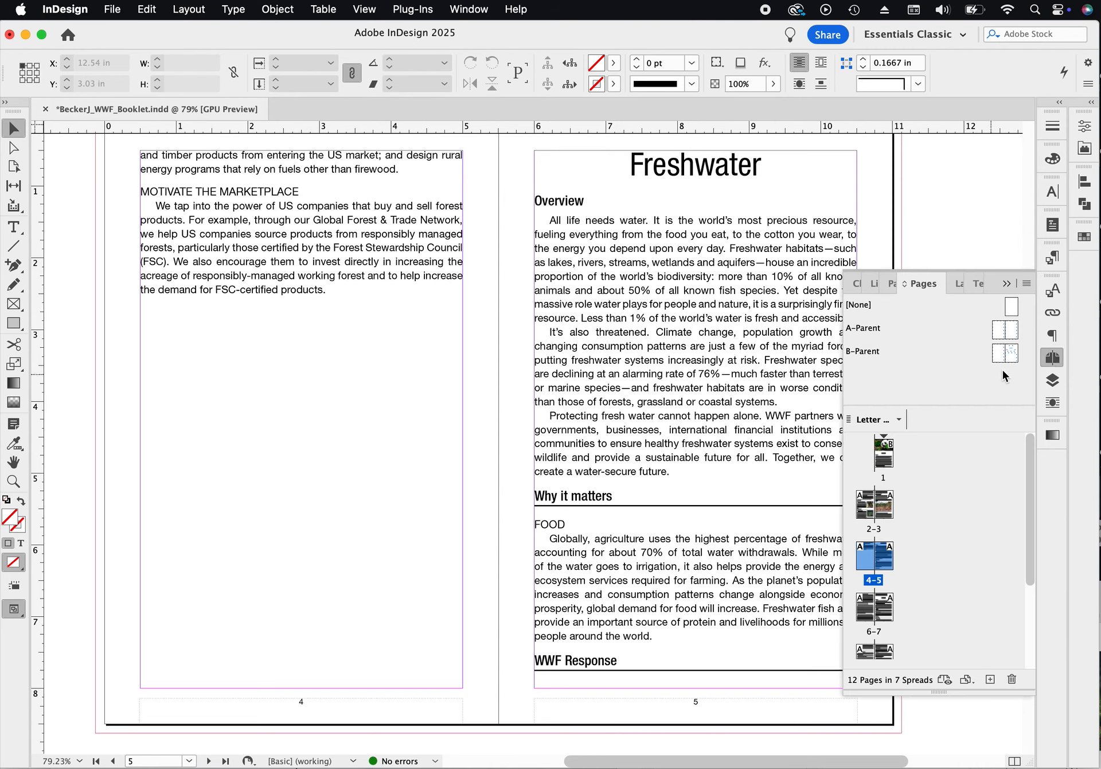
{"action": "left_click_drag", "start_coordinate": [1013, 357], "coordinate": [887, 558]}
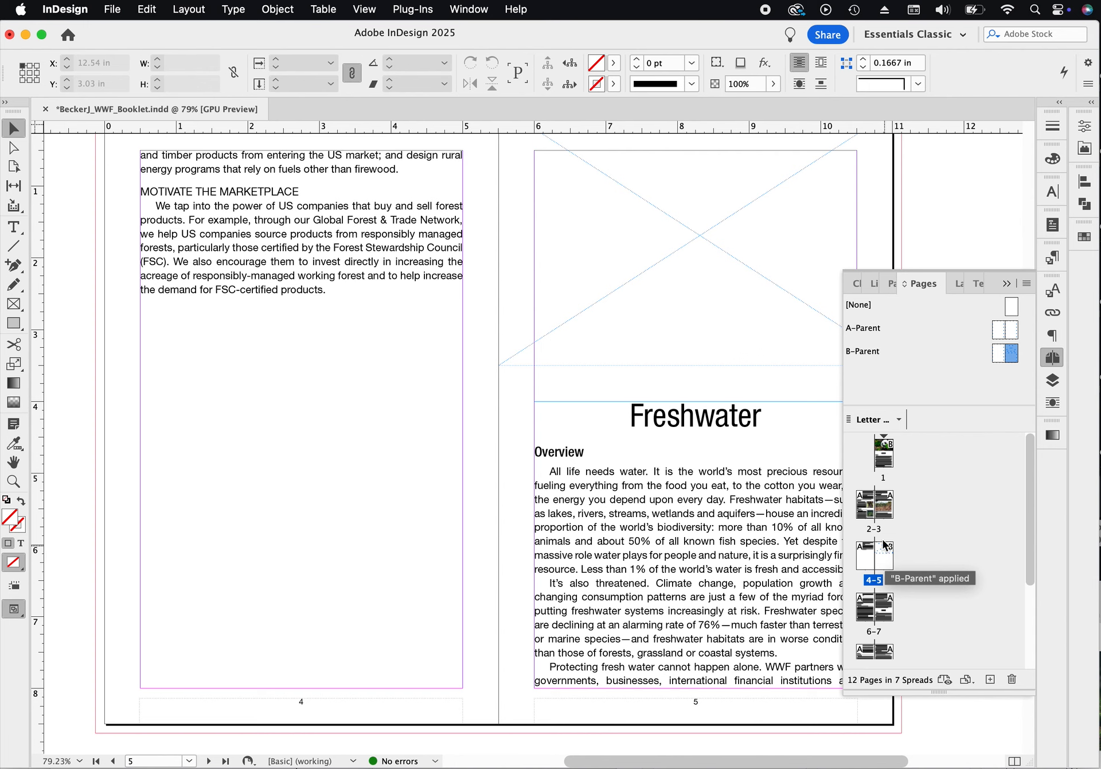
- Scroll back through the earlier spreads to review the booklet layout from page 5 up to page 1
{"action": "left_click_drag", "start_coordinate": [760, 297], "coordinate": [580, 317]}
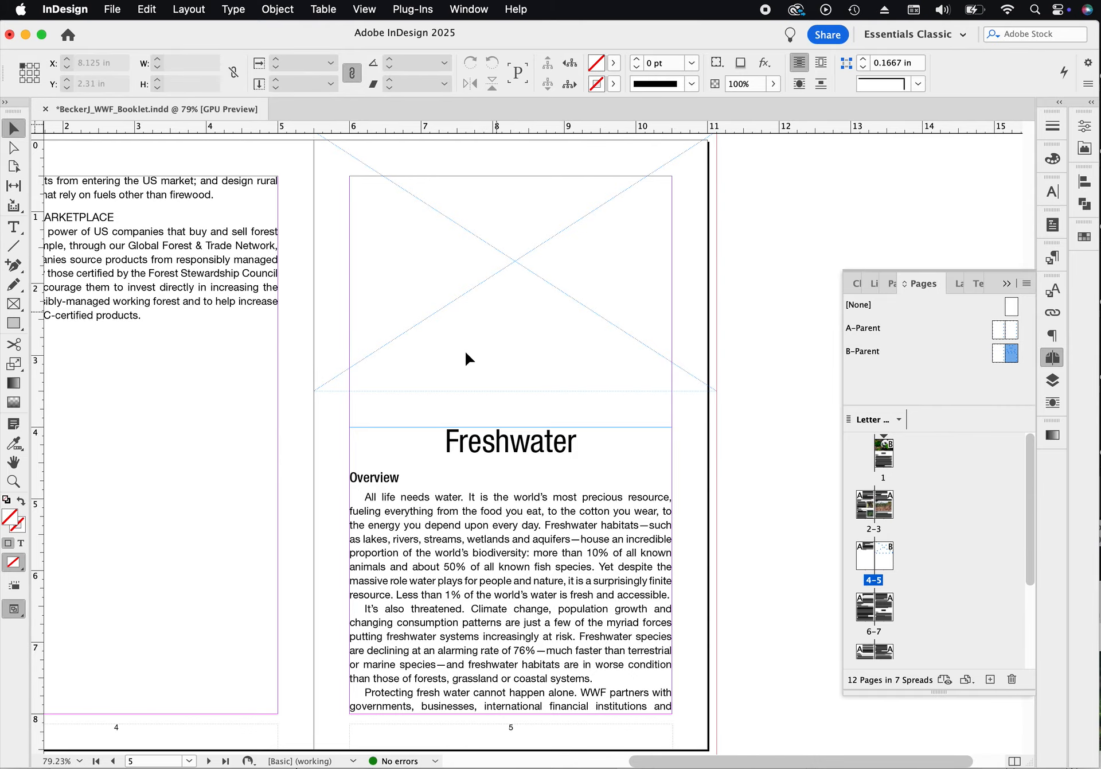
{"action": "left_click_drag", "start_coordinate": [371, 608], "coordinate": [568, 82]}
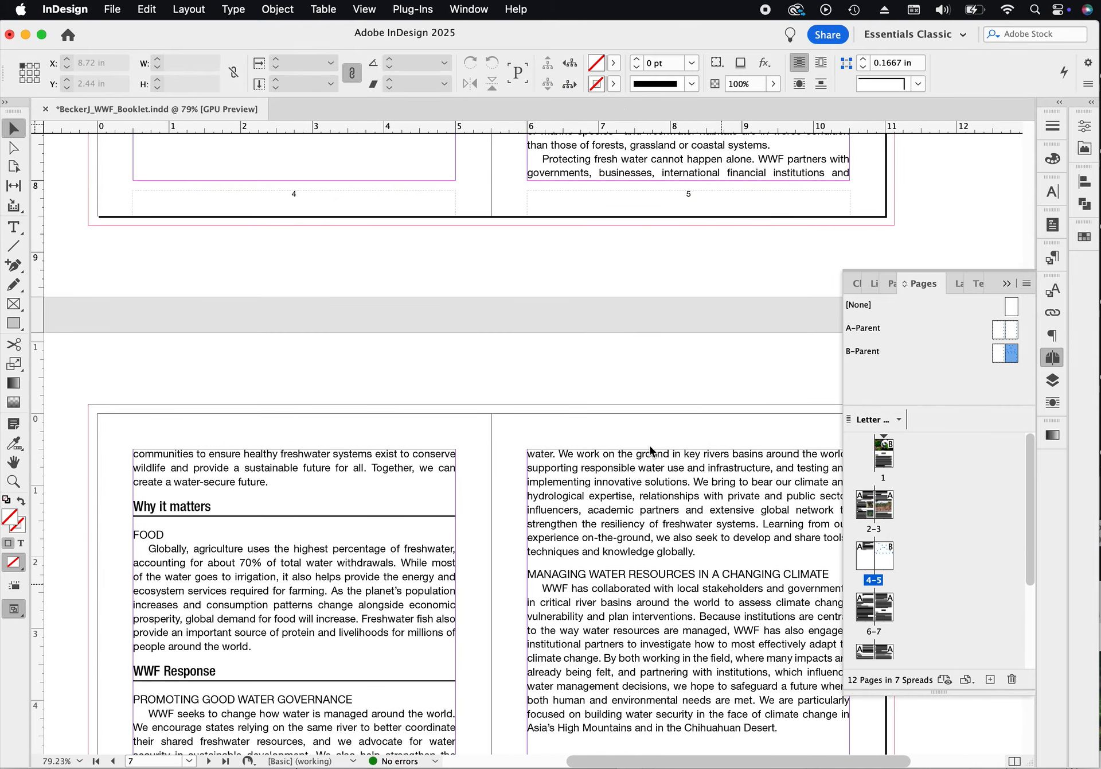
{"action": "scroll", "coordinate": [631, 276], "scroll_direction": "up", "scroll_amount": 15}
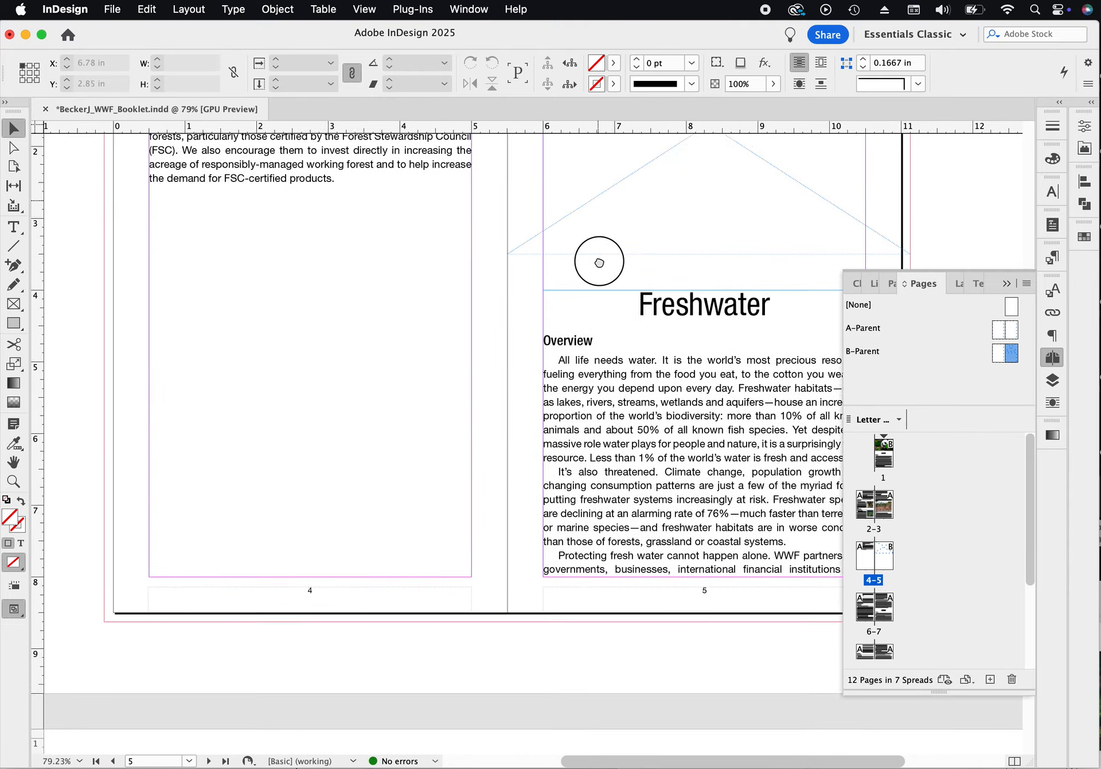
{"action": "scroll", "coordinate": [545, 184], "scroll_direction": "up", "scroll_amount": 5}
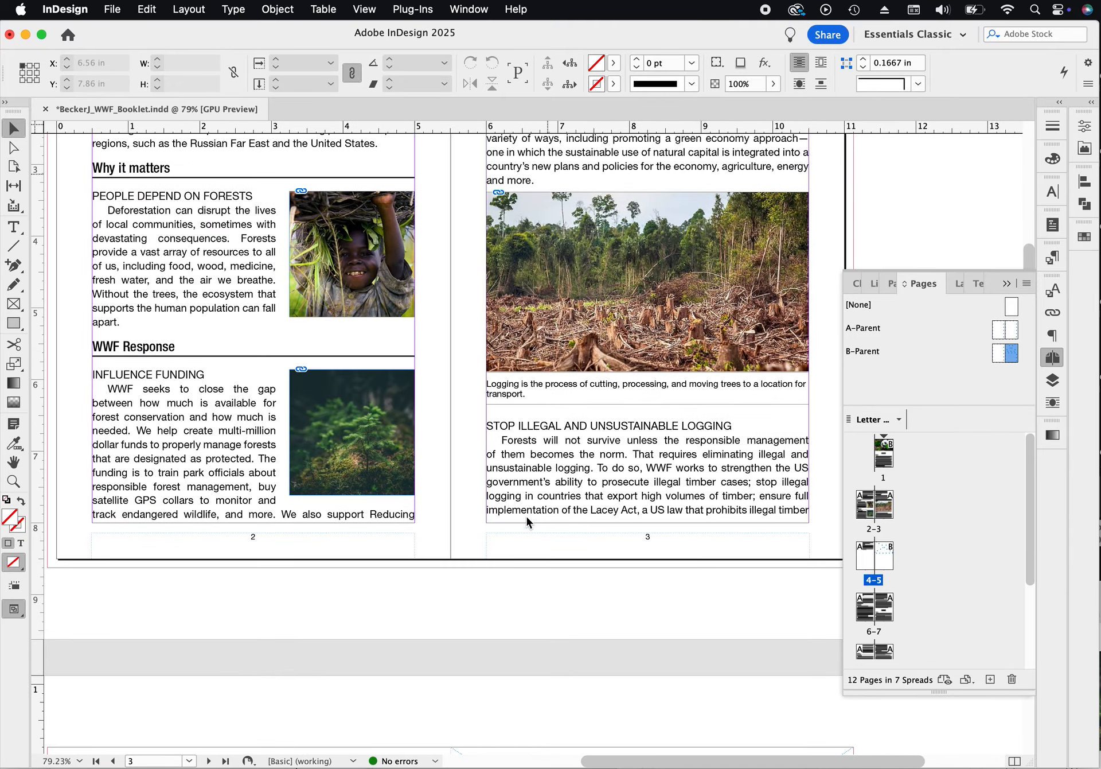
{"action": "left_click", "coordinate": [403, 281]}
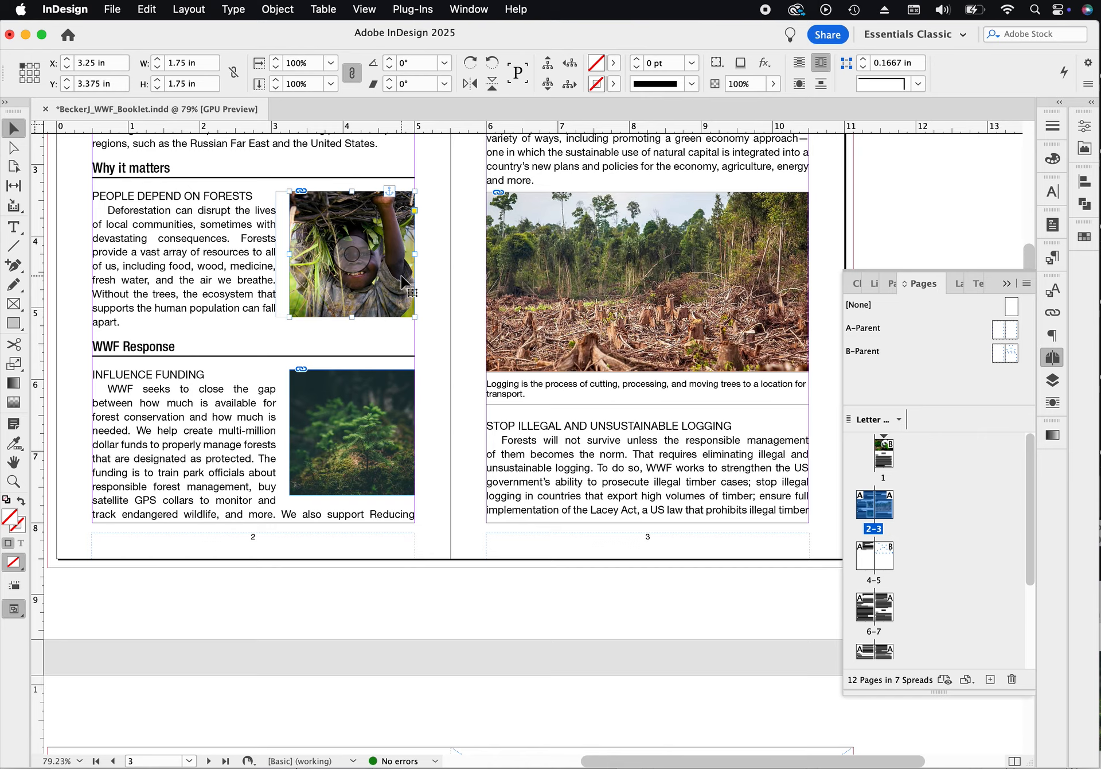
{"action": "left_click", "coordinate": [740, 551]}
{"action": "scroll", "coordinate": [740, 550], "scroll_direction": "up", "scroll_amount": 5}
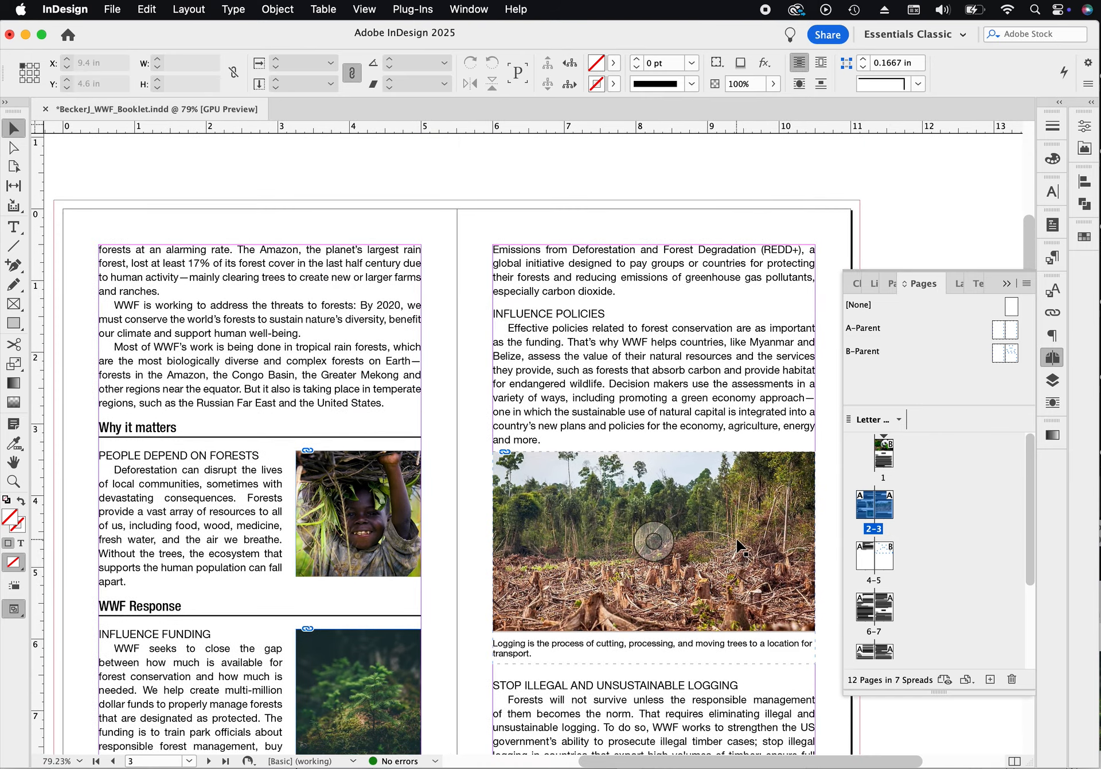
{"action": "scroll", "coordinate": [740, 548], "scroll_direction": "up", "scroll_amount": 10}
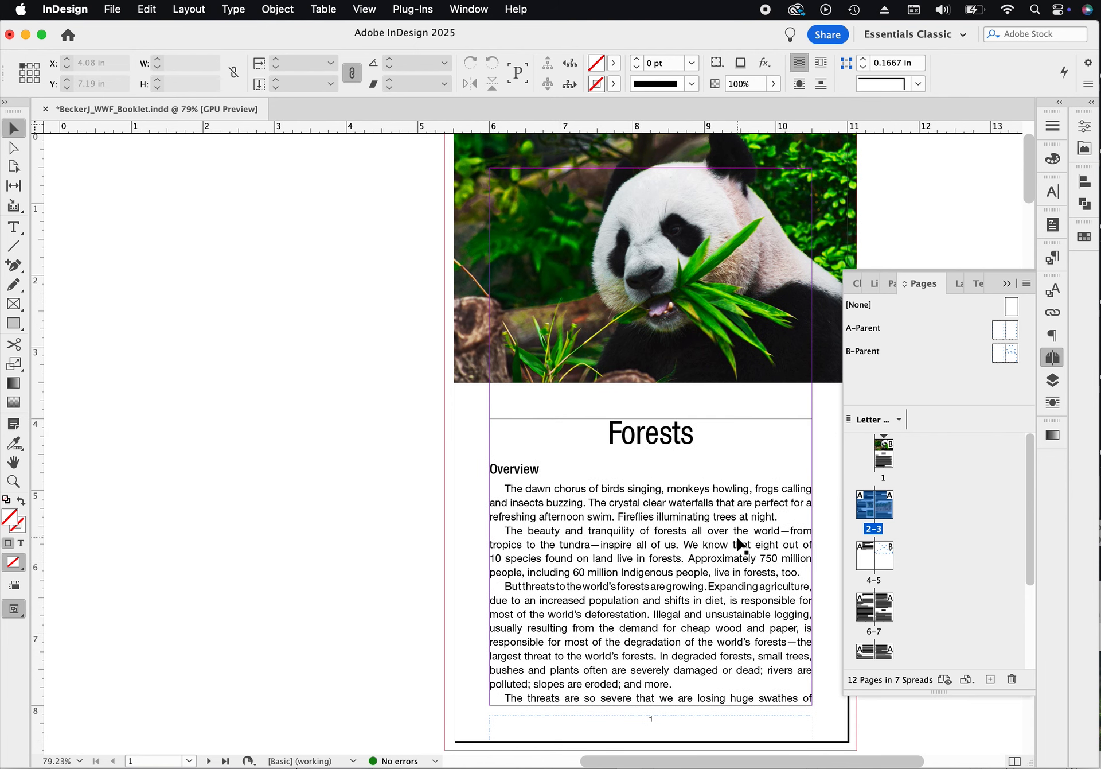